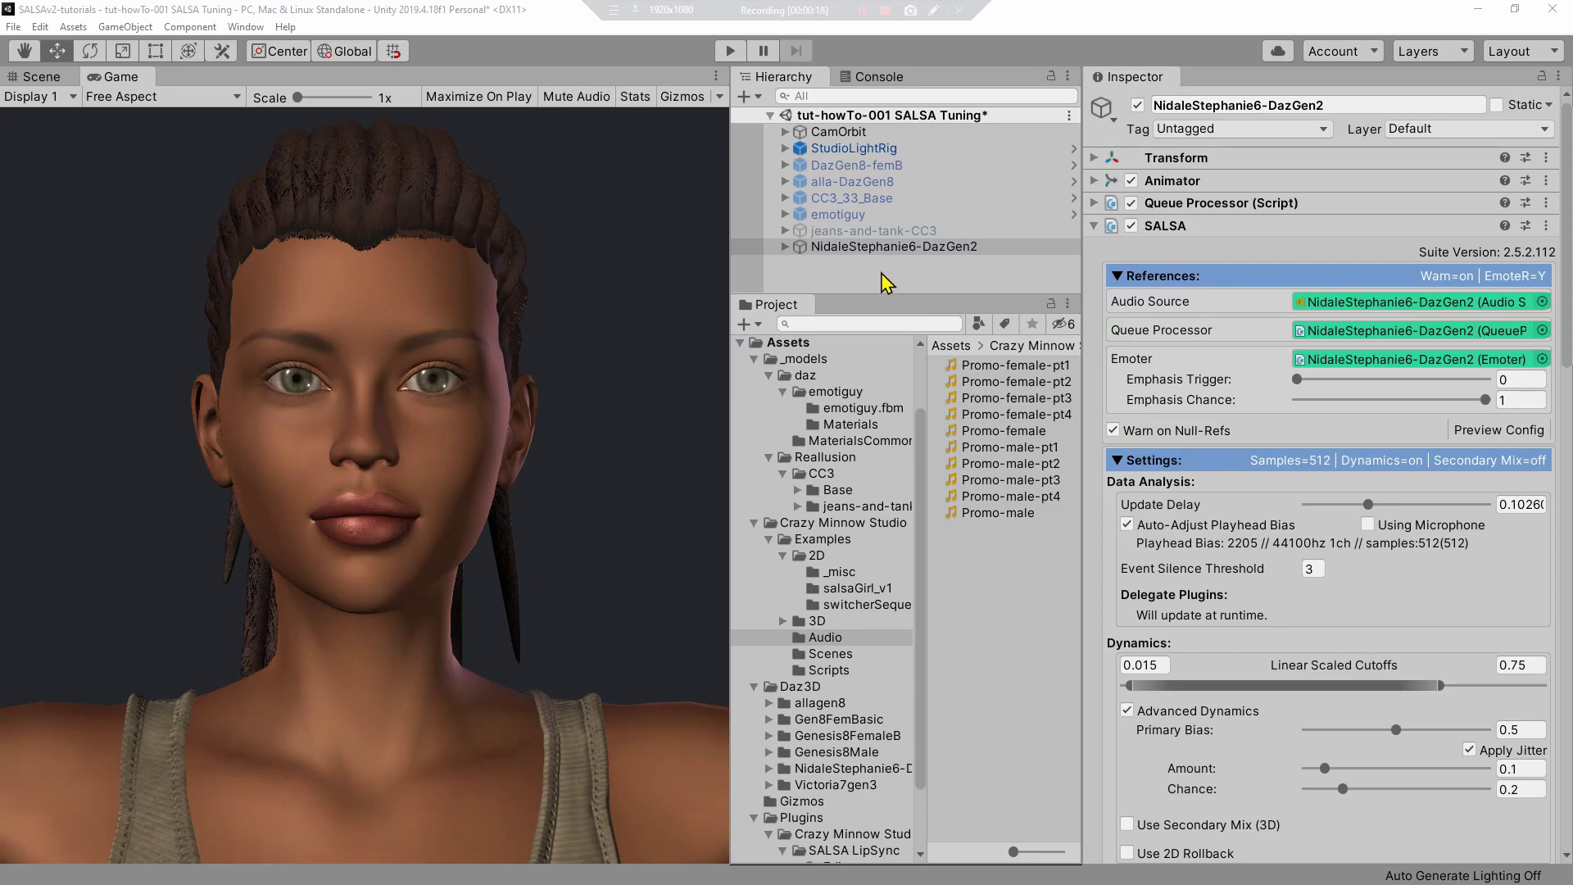
- Deactivate the NidaleStephanie6-DazGen2 character and select emotiguy in the Hierarchy
left_click(1136, 105)
left_click(858, 215)
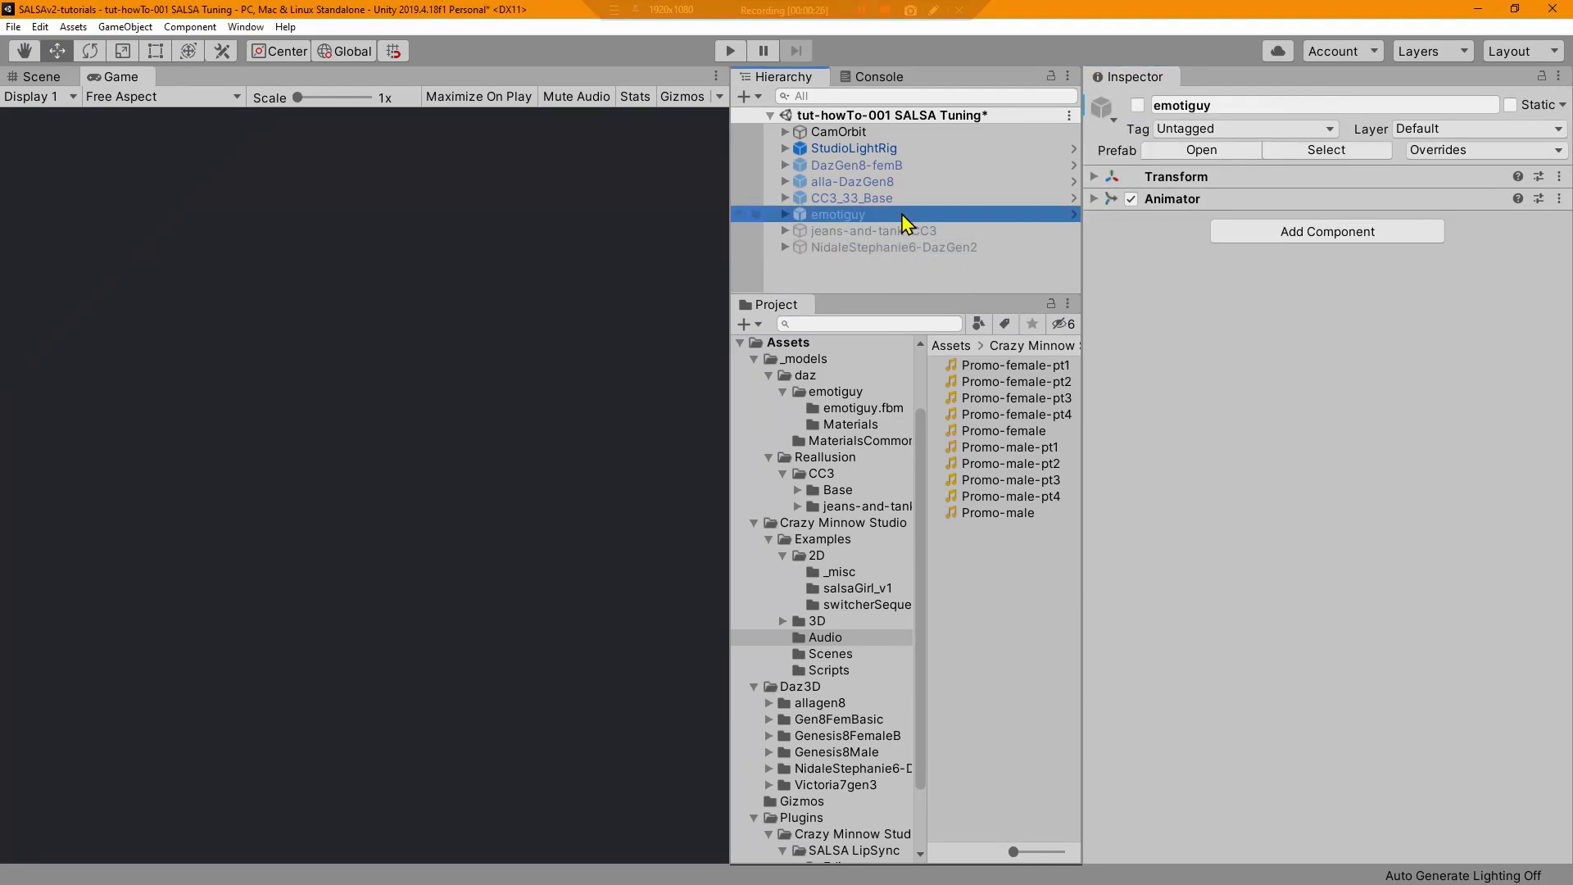
- Activate emotiguy, inspect its Transform values, and do a brief Play test run
left_click(1137, 105)
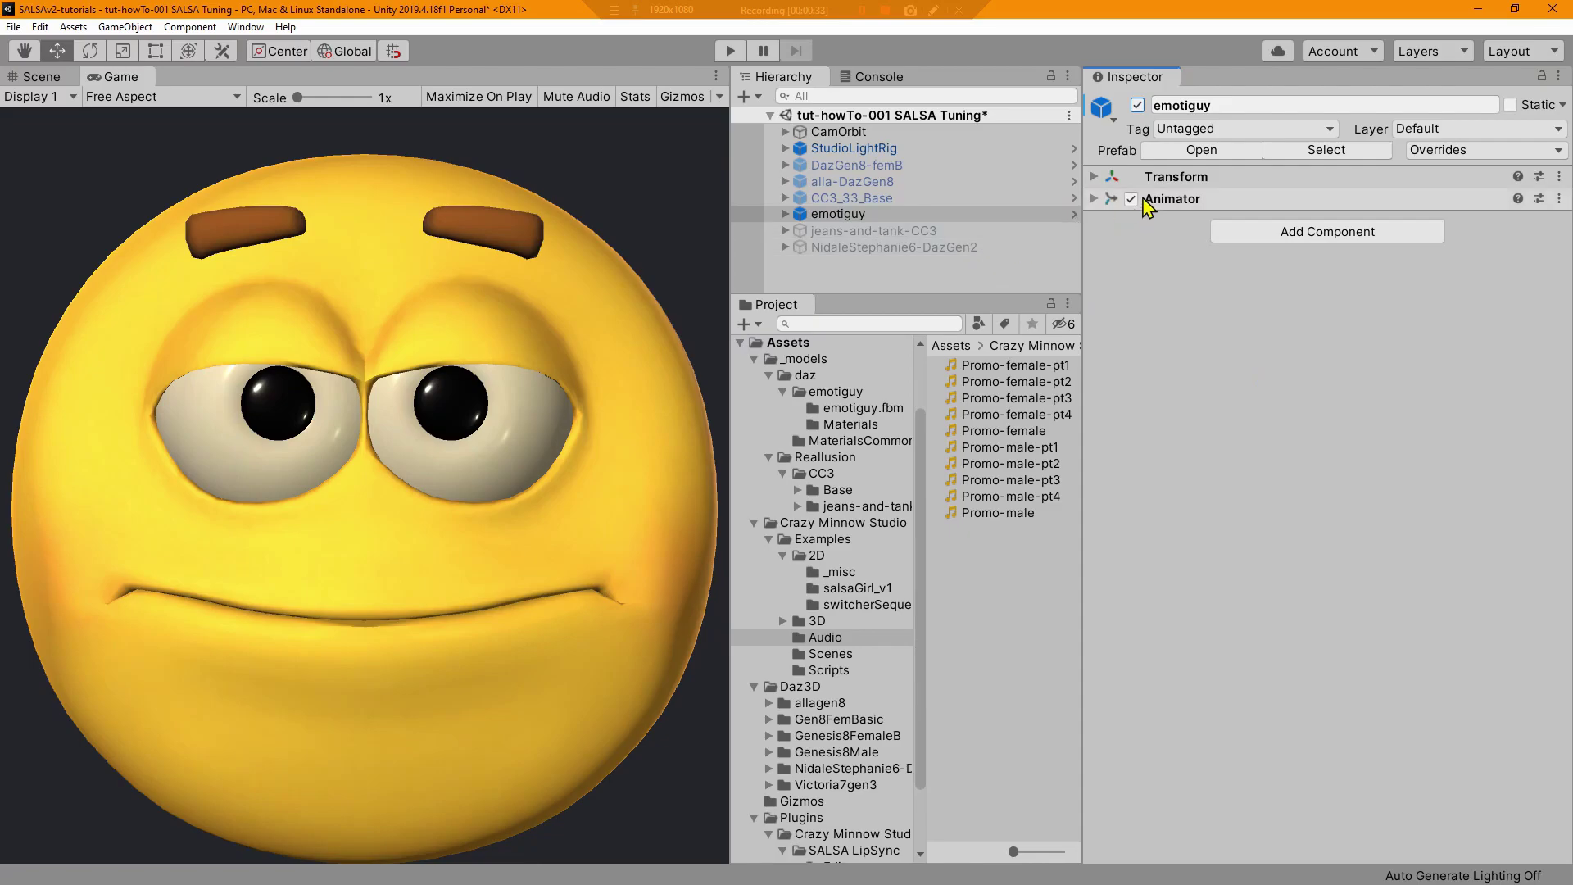
left_click(1102, 177)
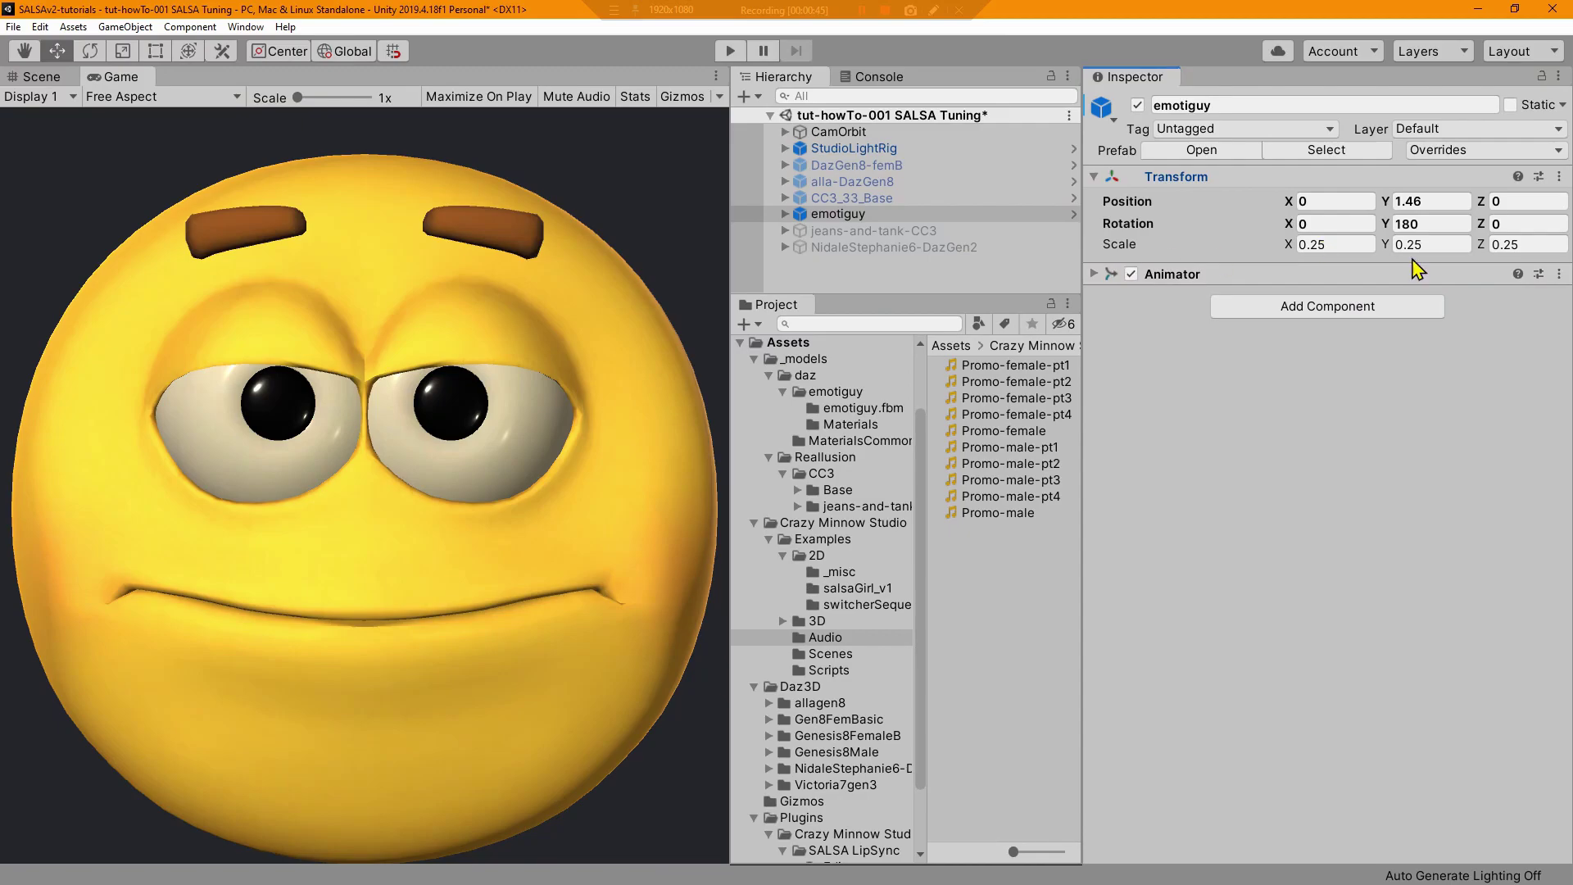
left_click(730, 51)
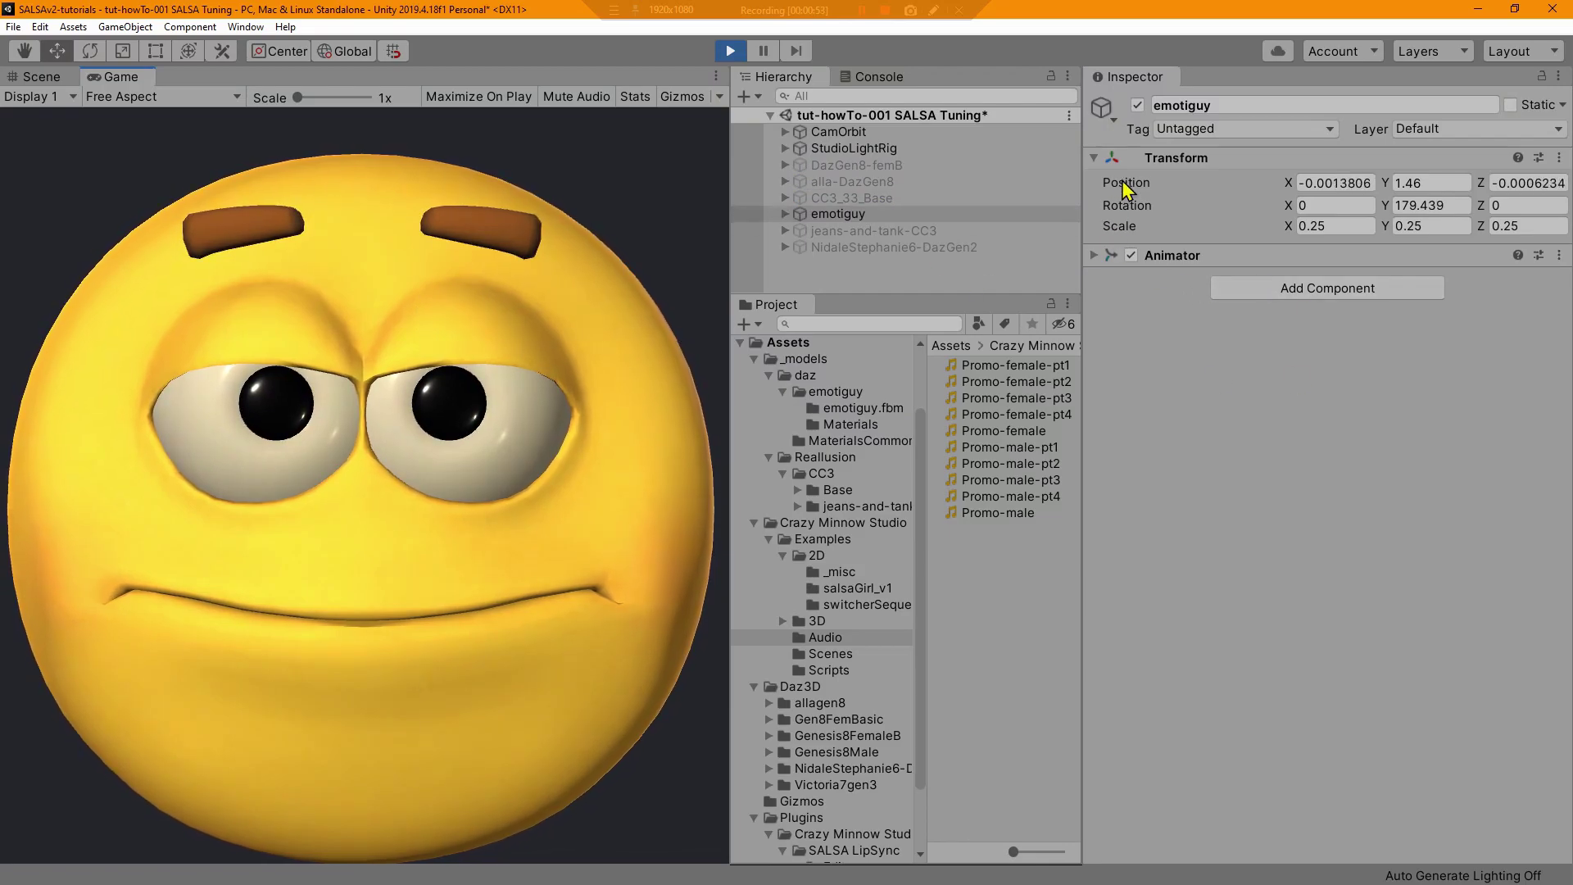
left_click(1100, 155)
left_click(730, 51)
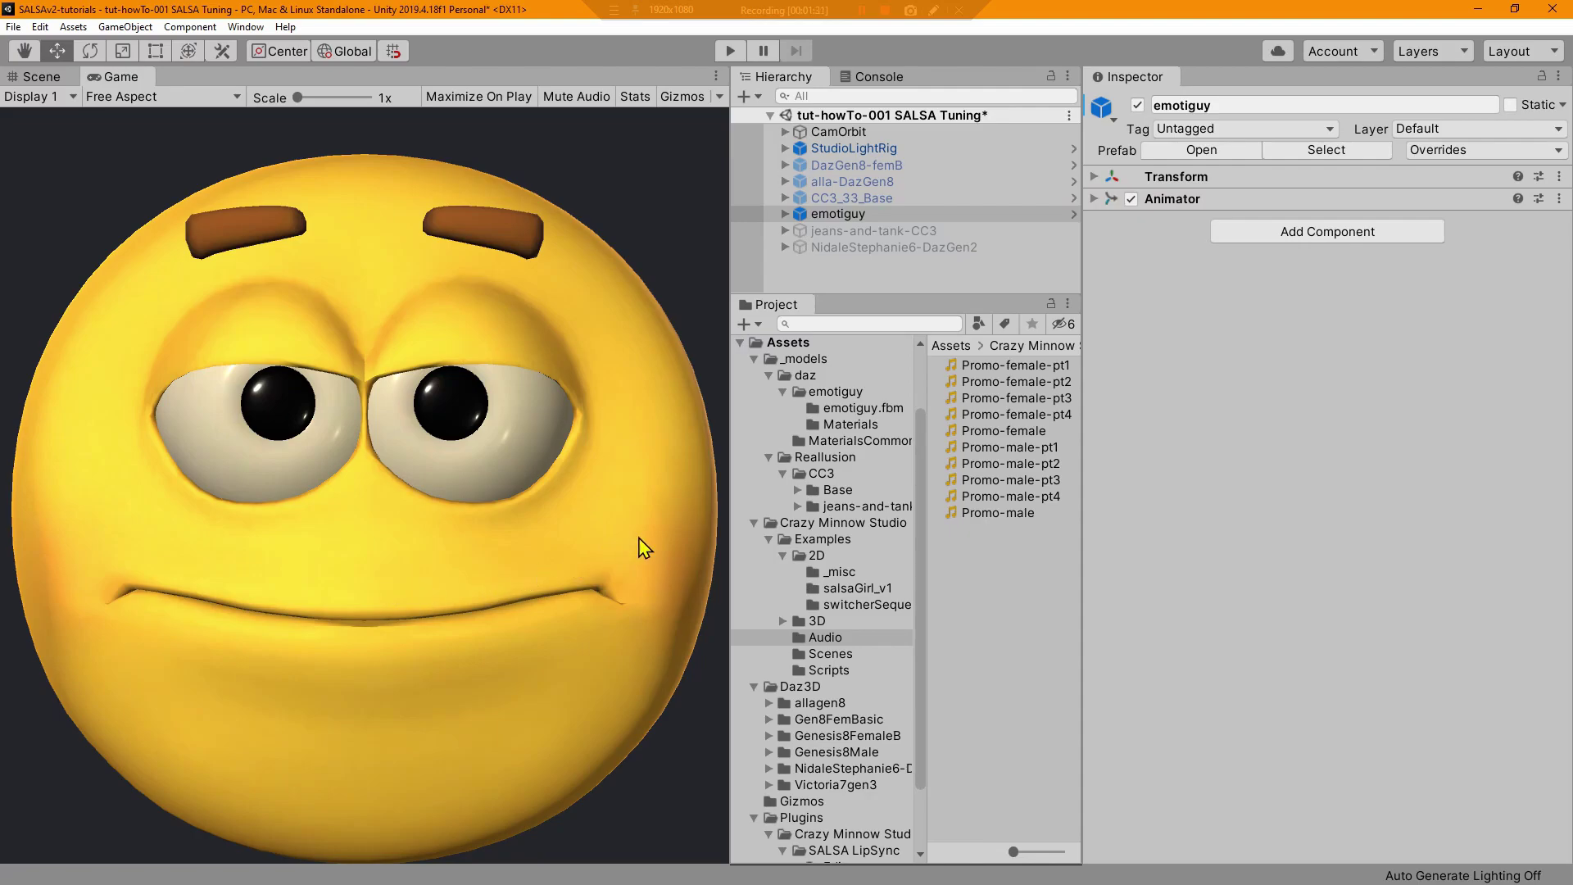
- Pick the Promo-male clip, select emotiguy, and reach Crazy Minnow Studio > SALSA LipSync > One-Clicks
left_click(992, 516)
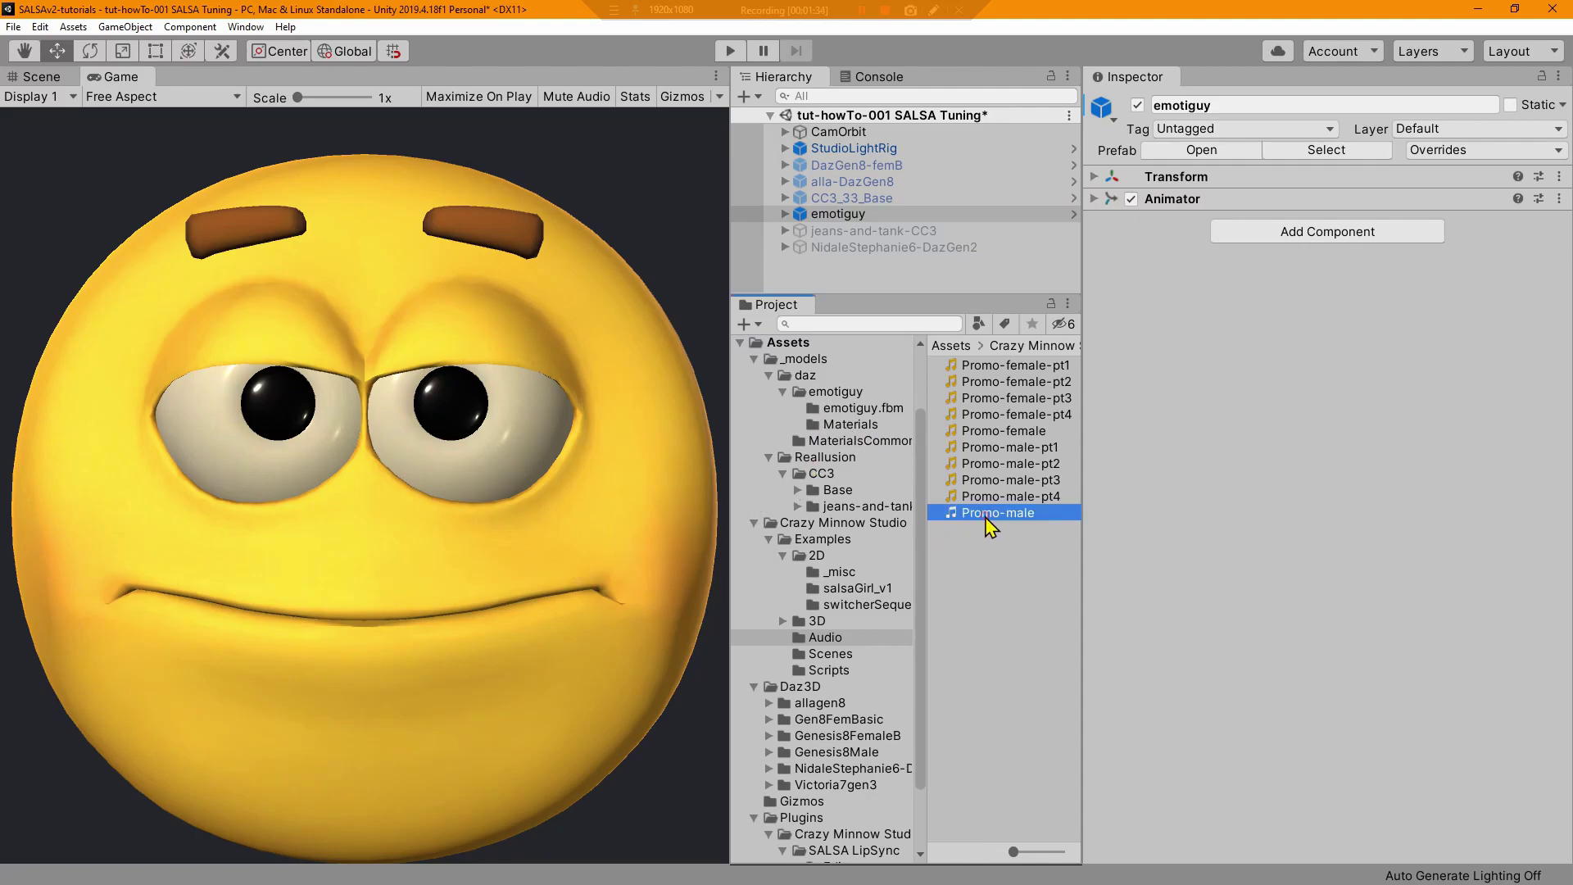
left_click(822, 217)
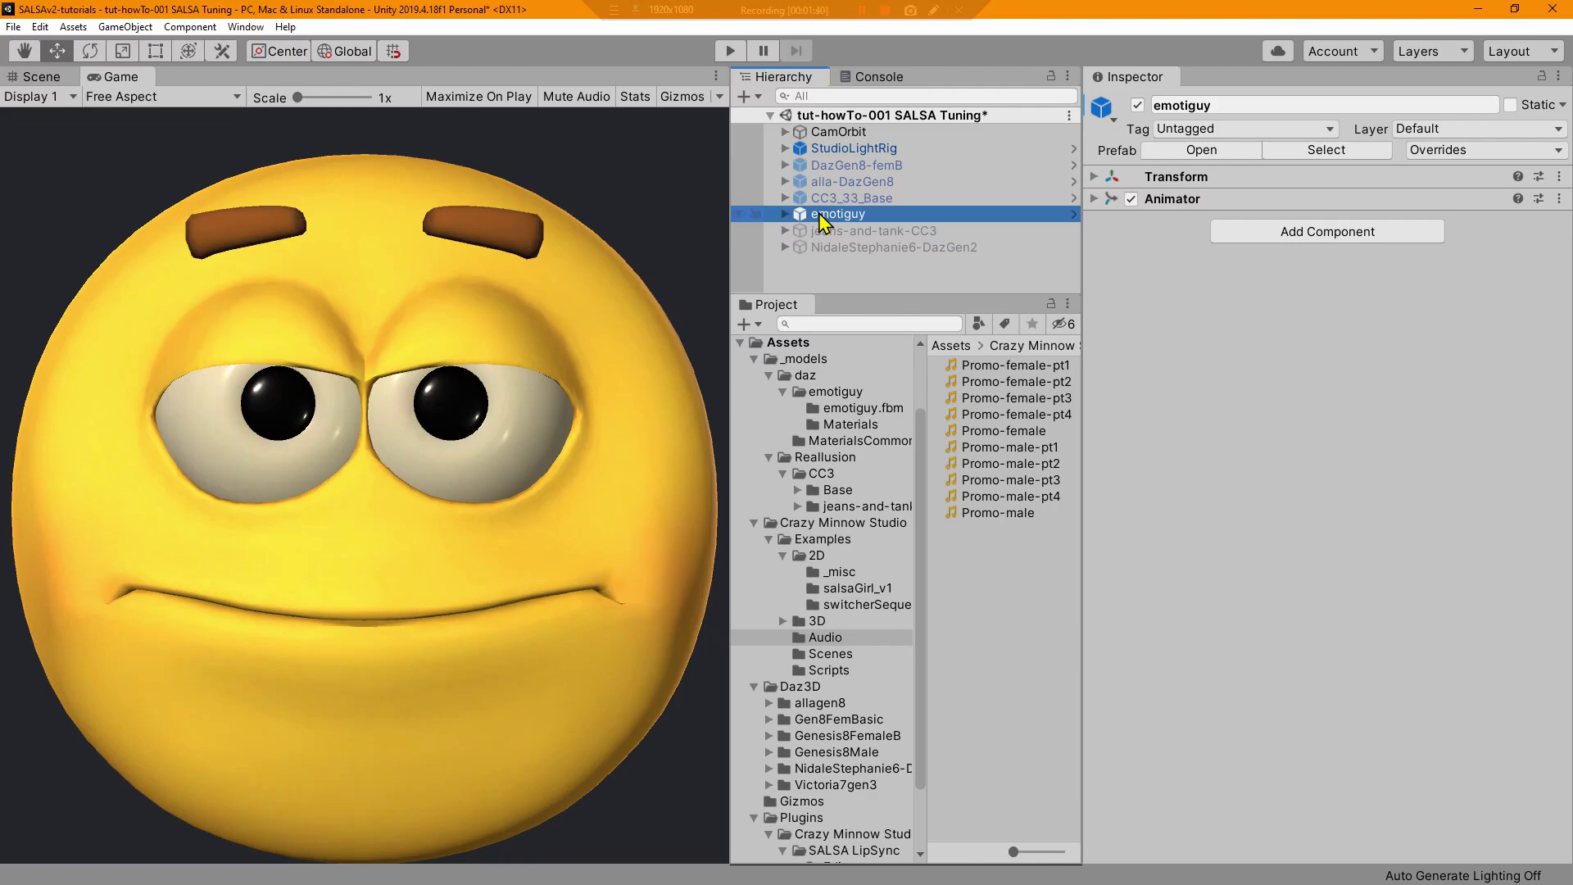
left_click(108, 27)
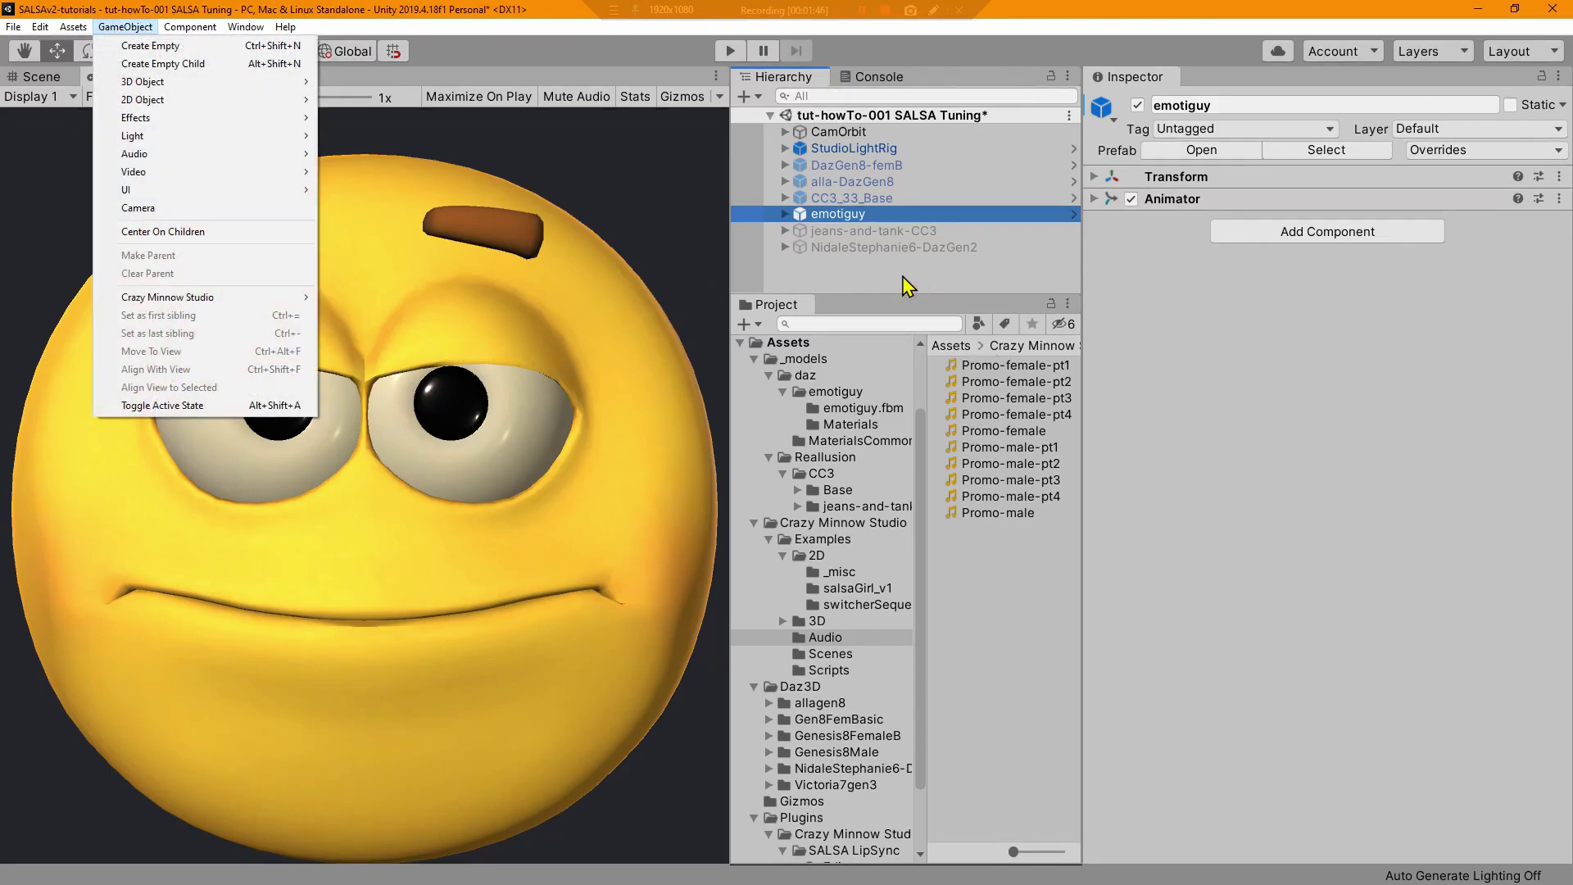
left_click(839, 215)
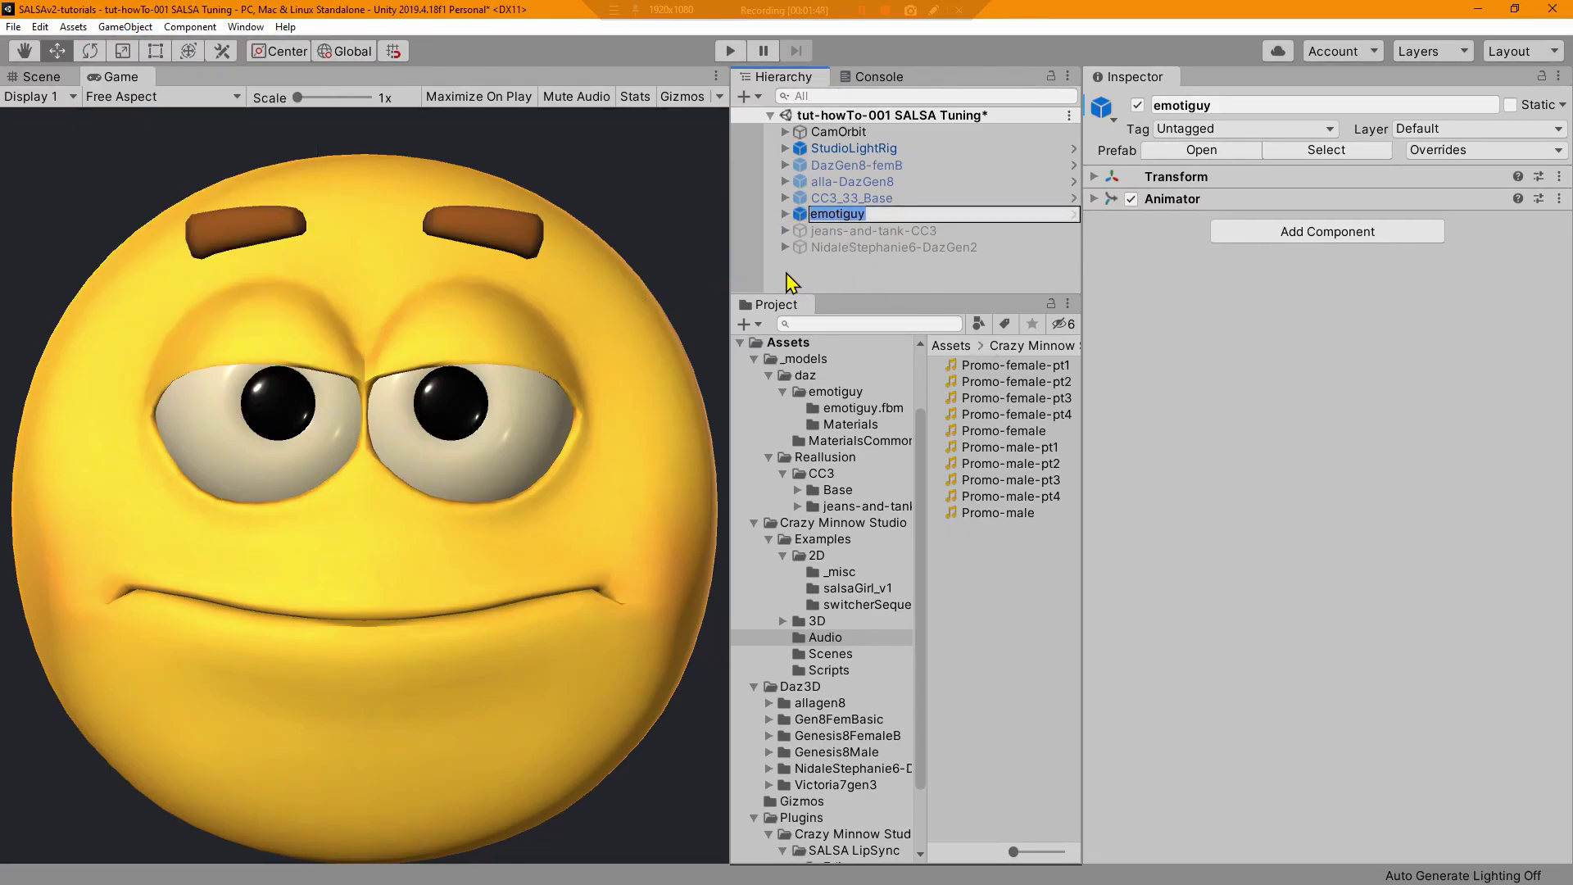
left_click(125, 27)
mouse_move(246, 296)
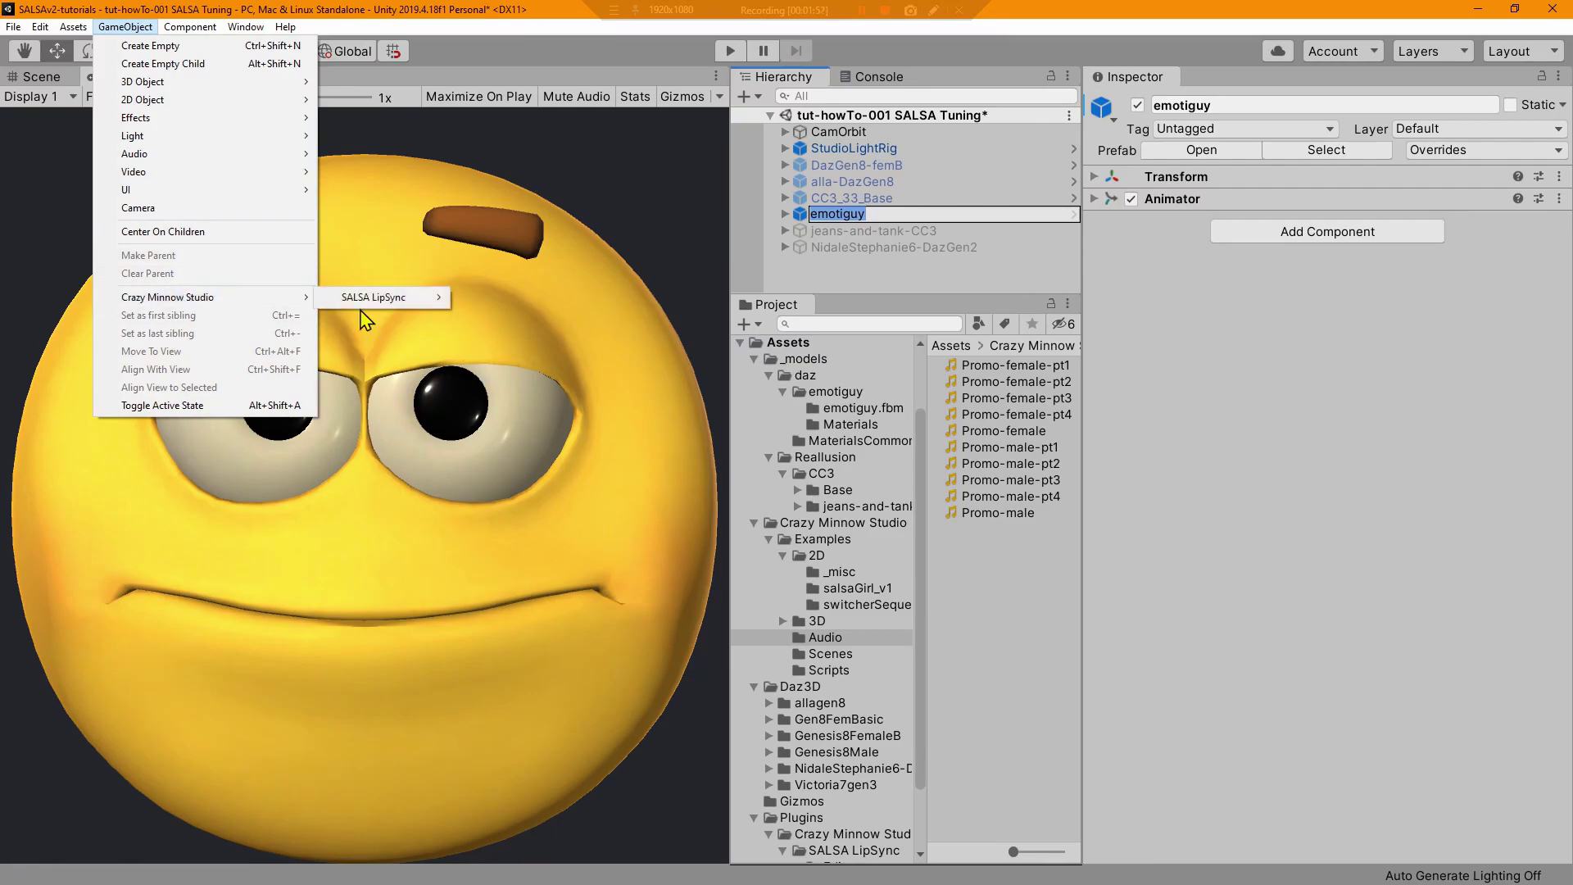
mouse_move(413, 302)
mouse_move(514, 302)
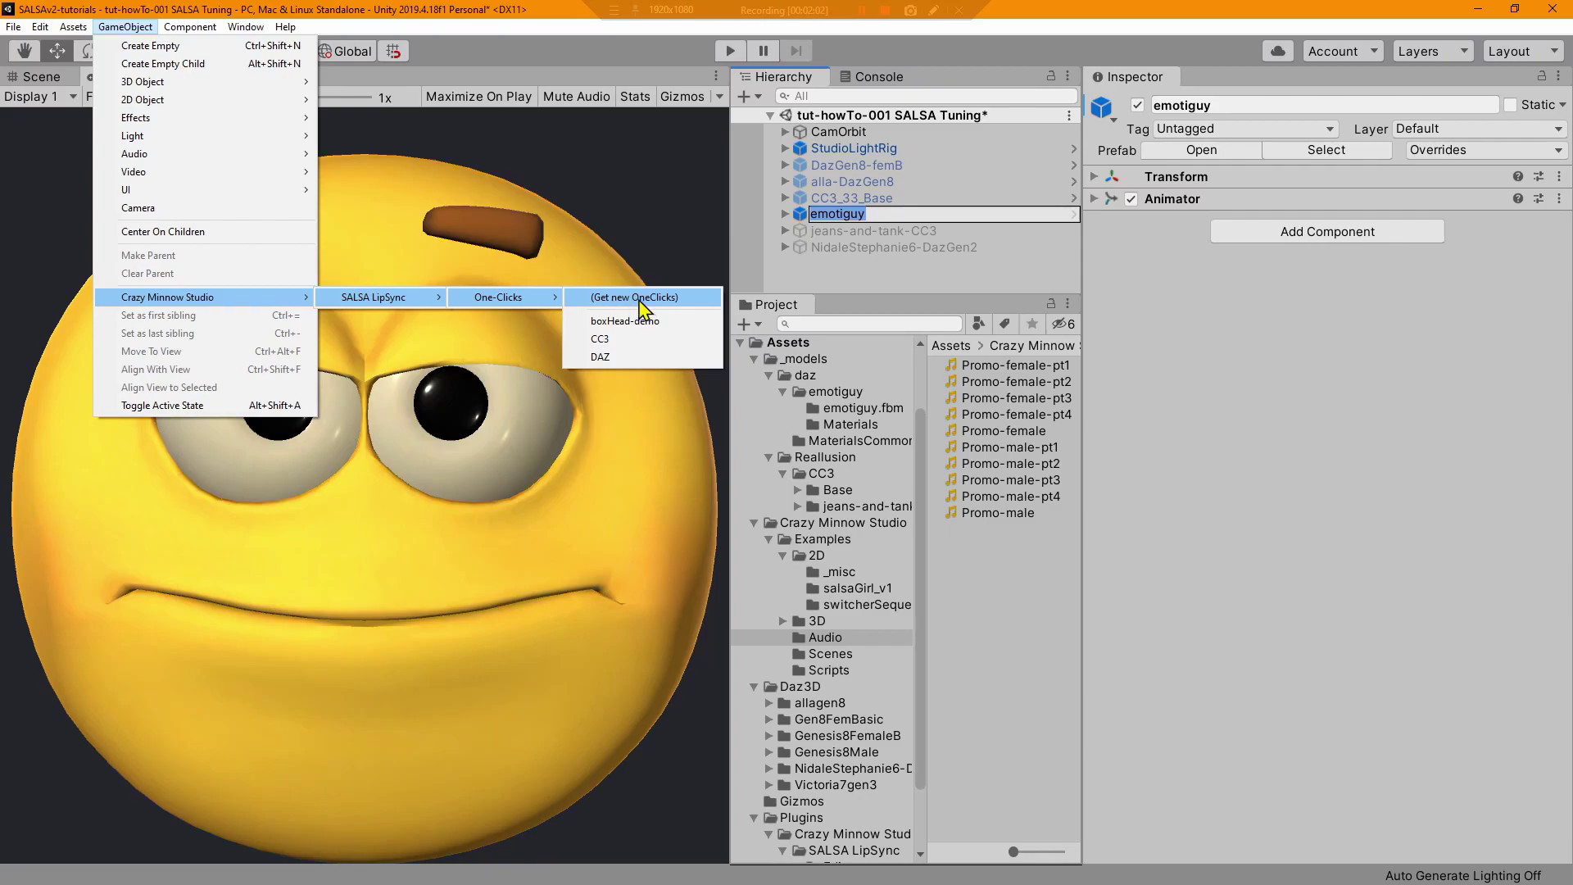
- Apply the DAZ One-Click, unpacking the prefab, and set the audio to loop without Play On Awake at 0.097 volume
left_click(625, 357)
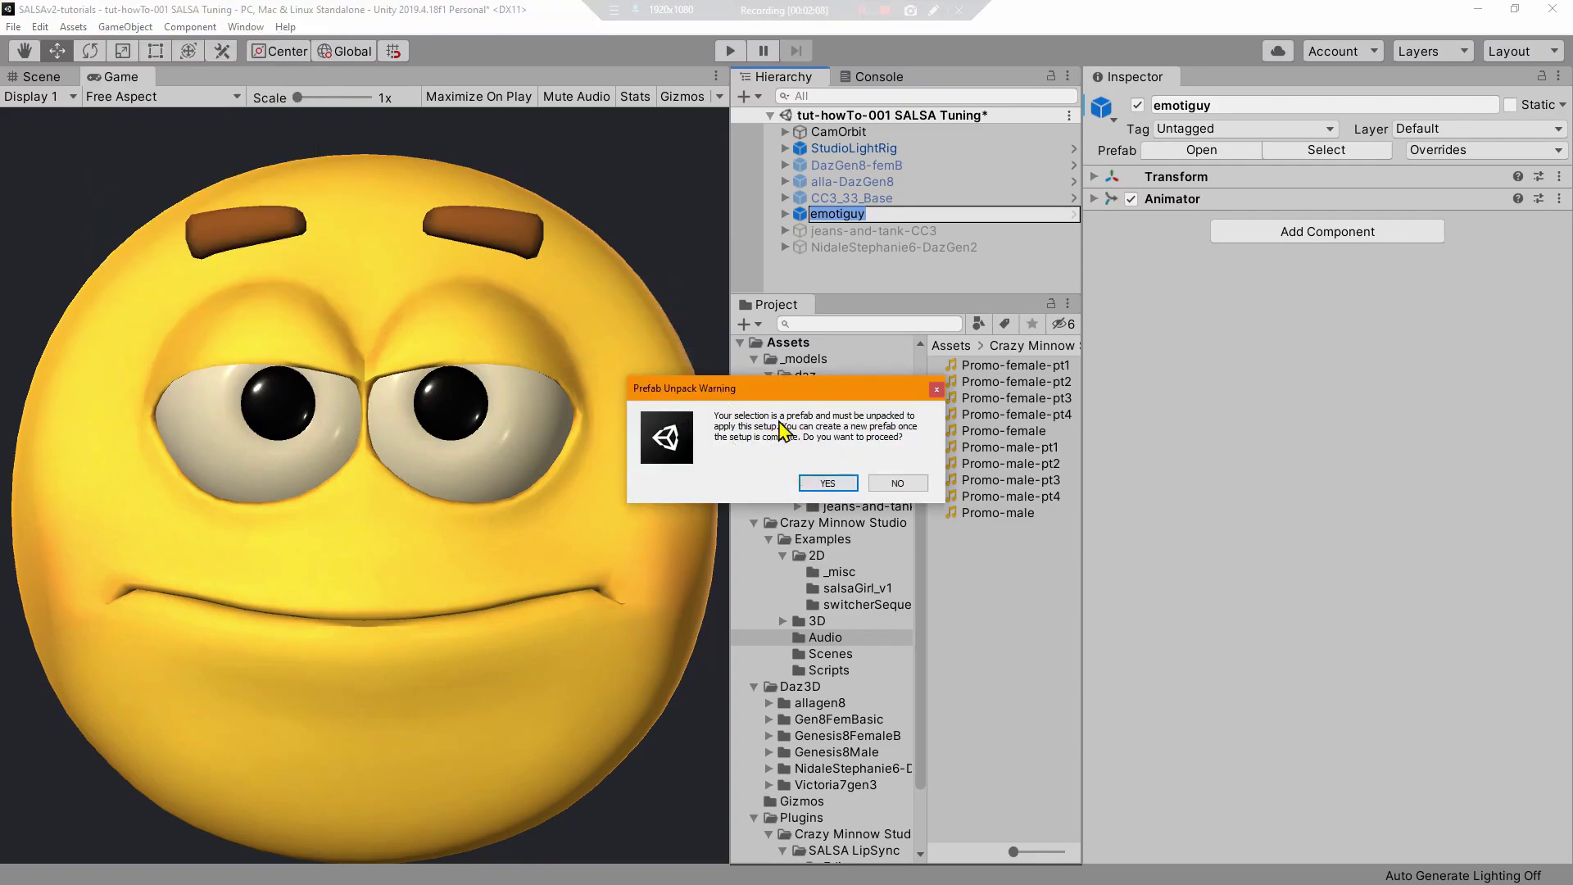
left_click(844, 483)
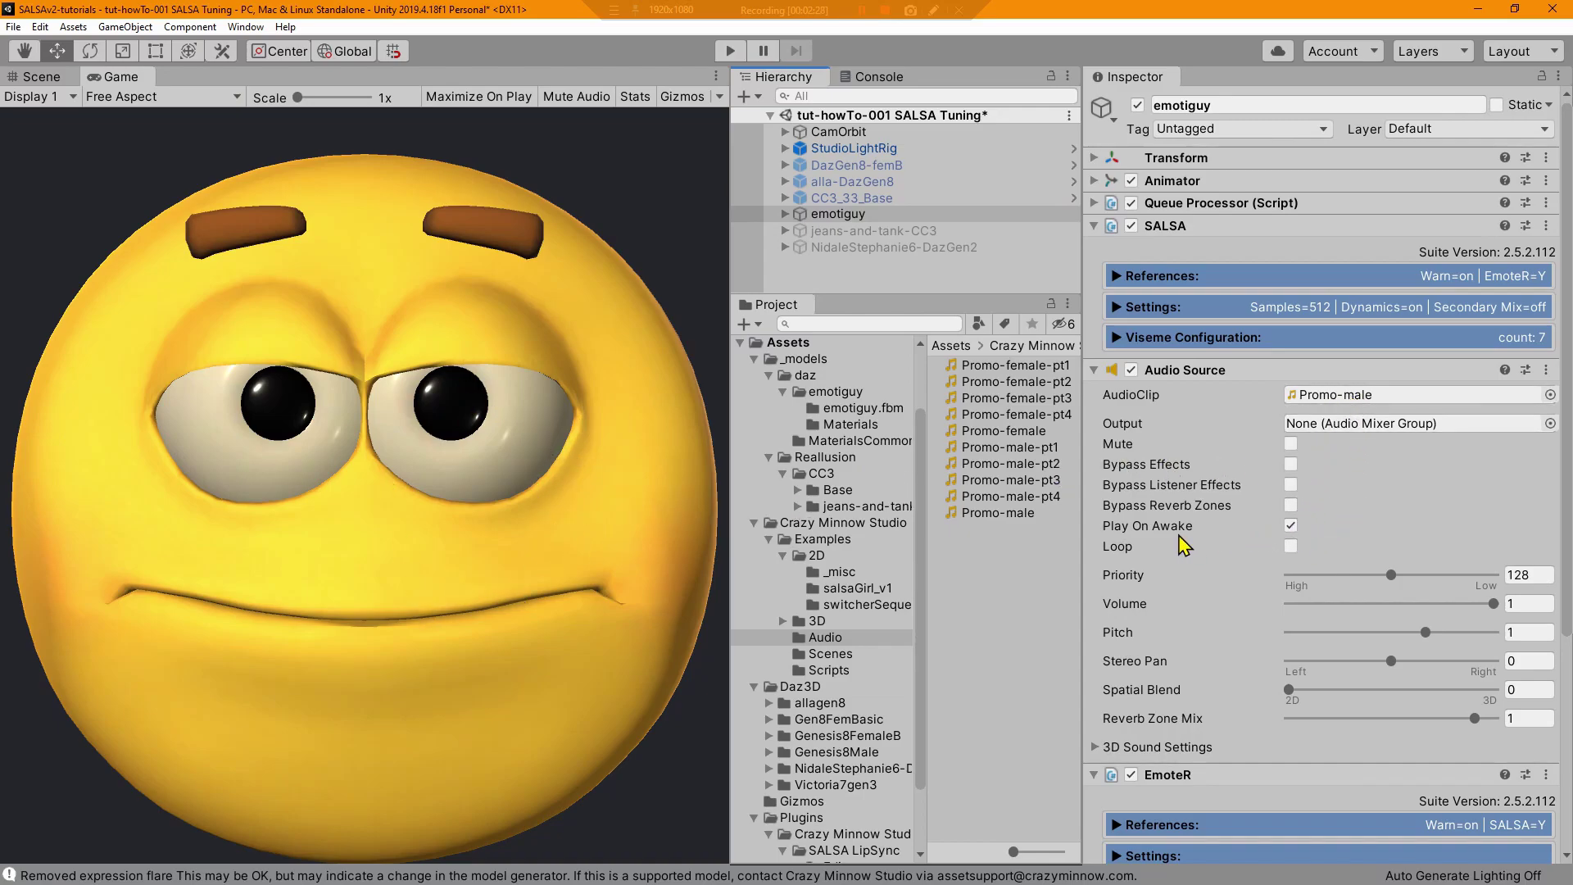
left_click(1291, 526)
left_click(1290, 545)
left_click_drag(1329, 604, 1308, 604)
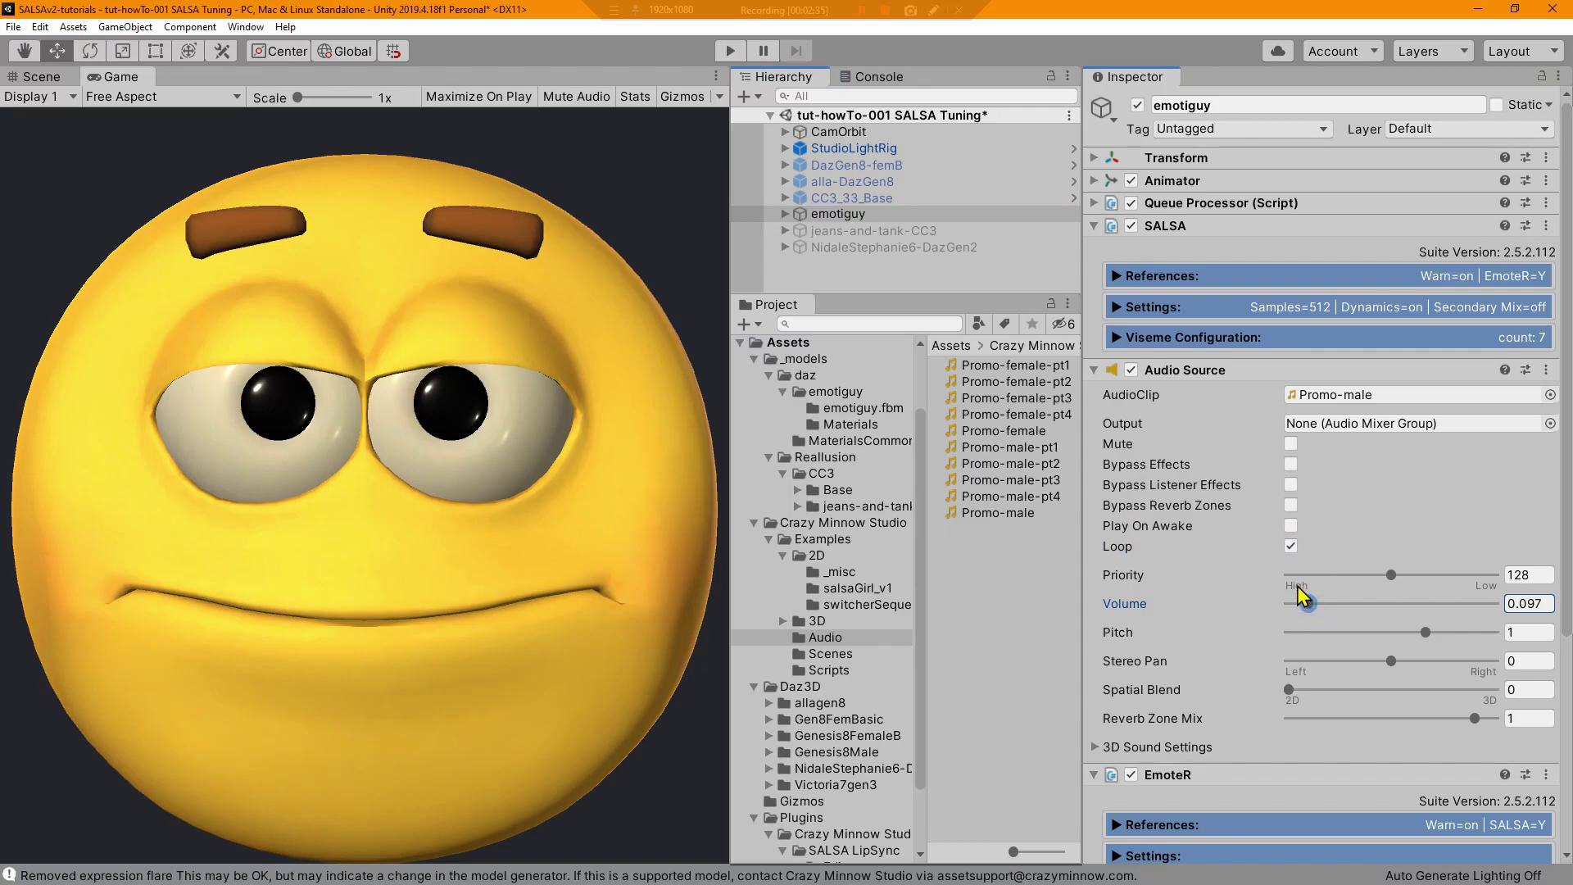
left_click(1095, 370)
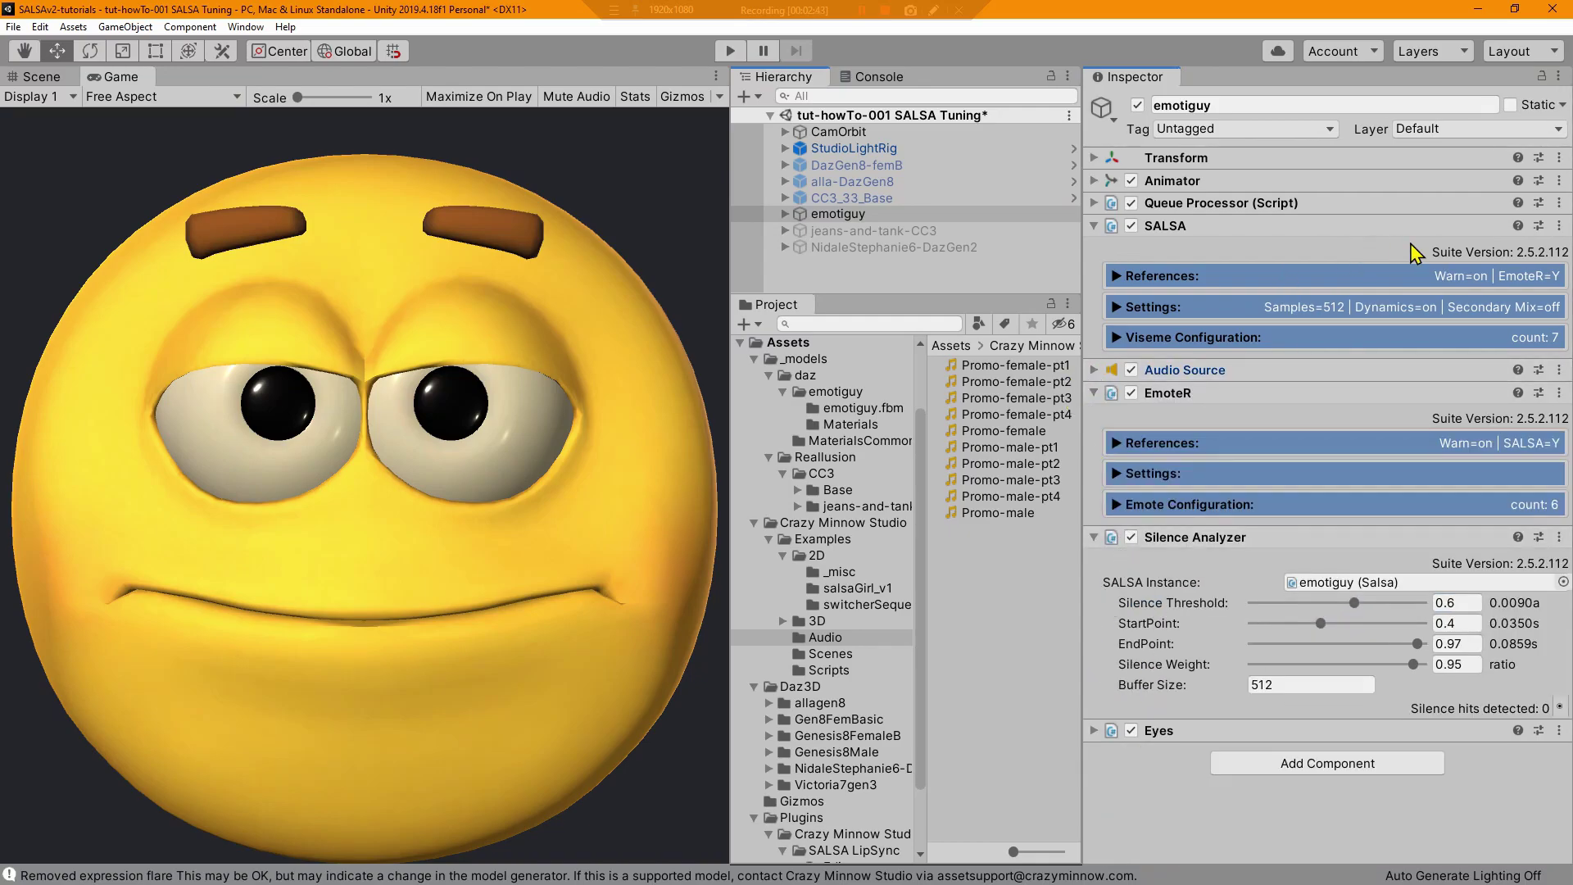
- Expand SALSA's References and test emotiguy lip-syncing to the Promo-male audio in play mode
left_click(1428, 275)
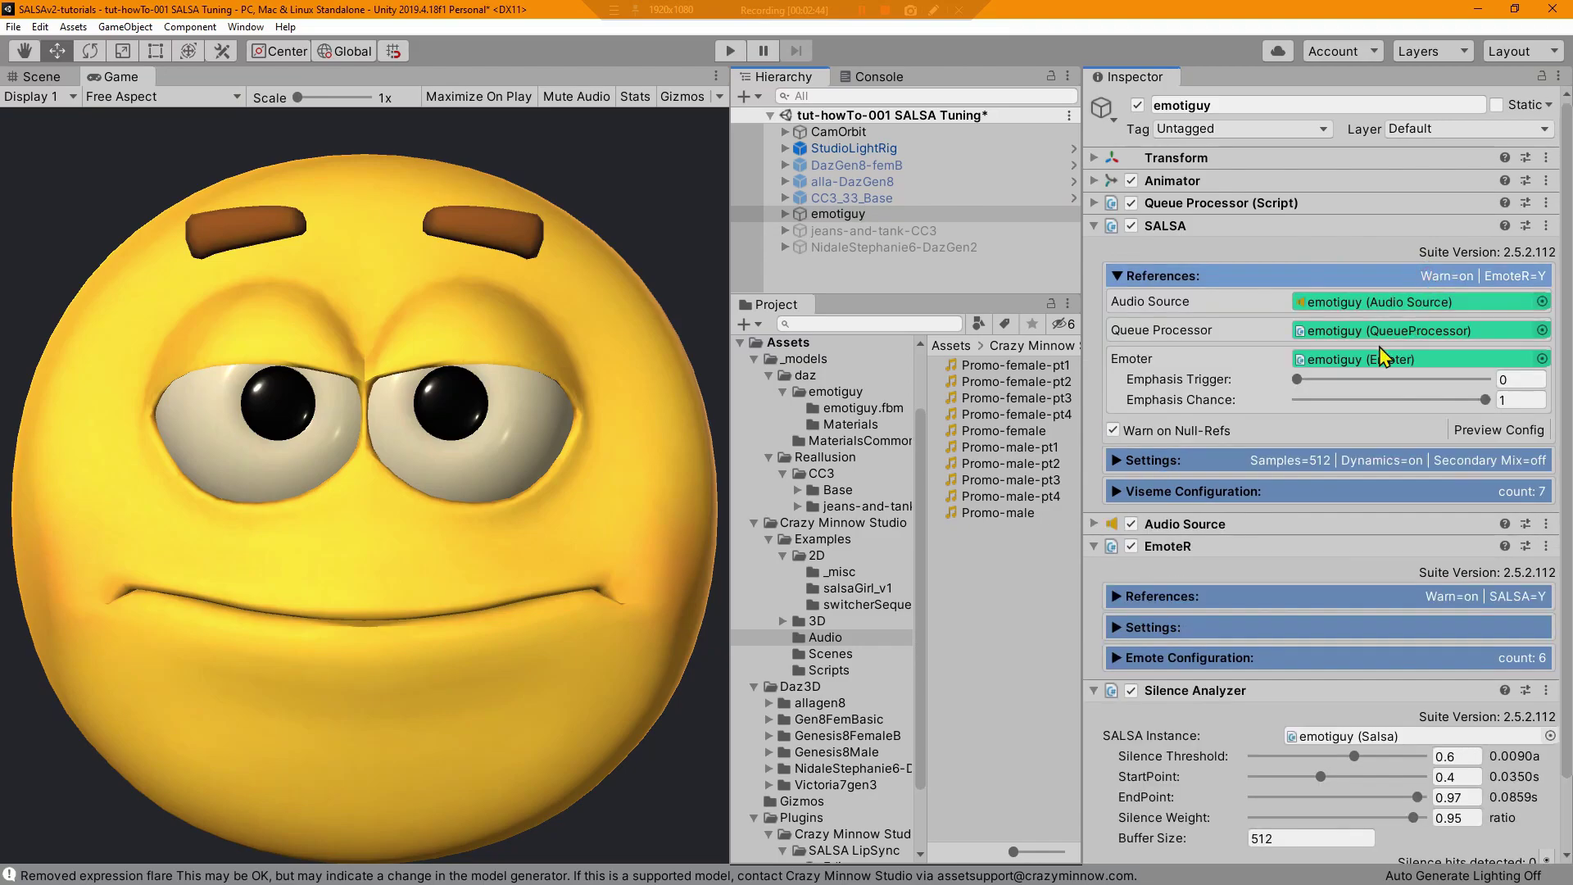
left_click(731, 52)
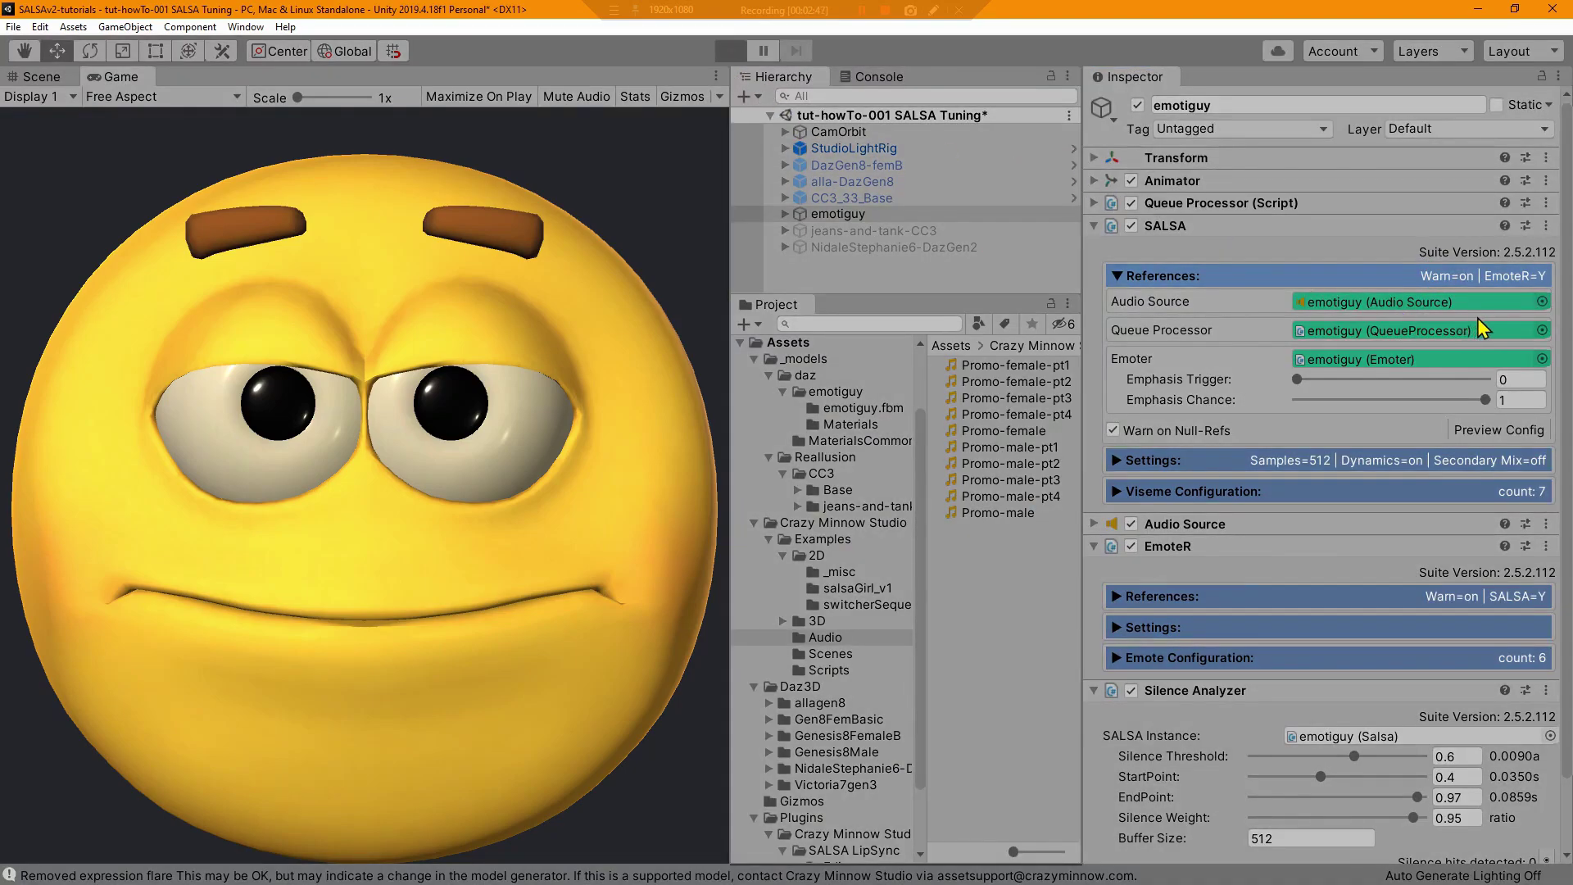
left_click(1525, 323)
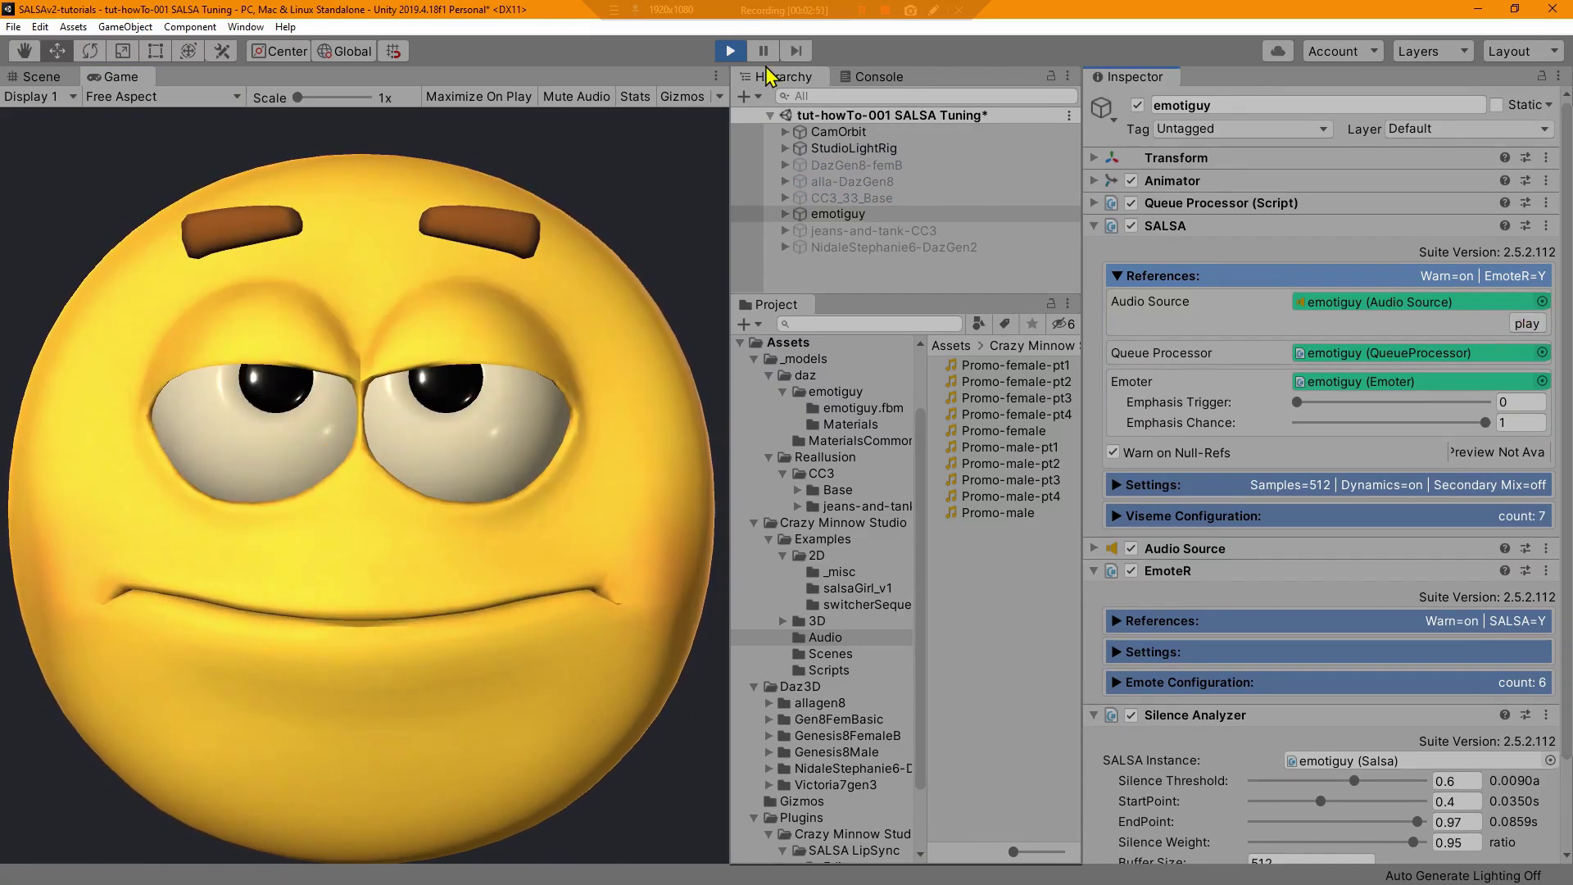
left_click(730, 52)
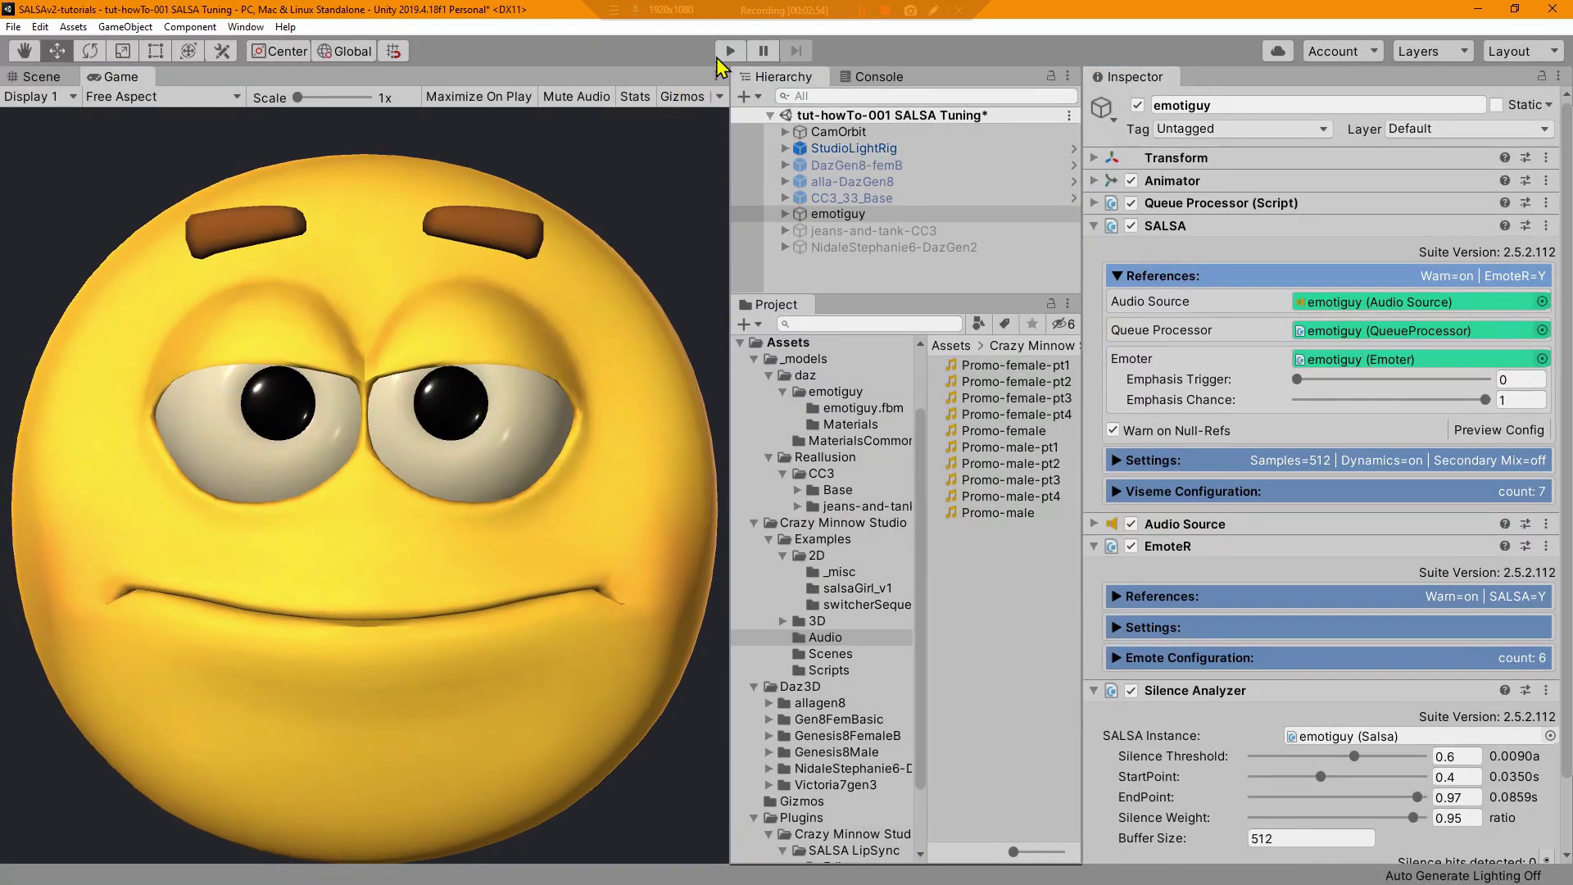
key("ctrl+p")
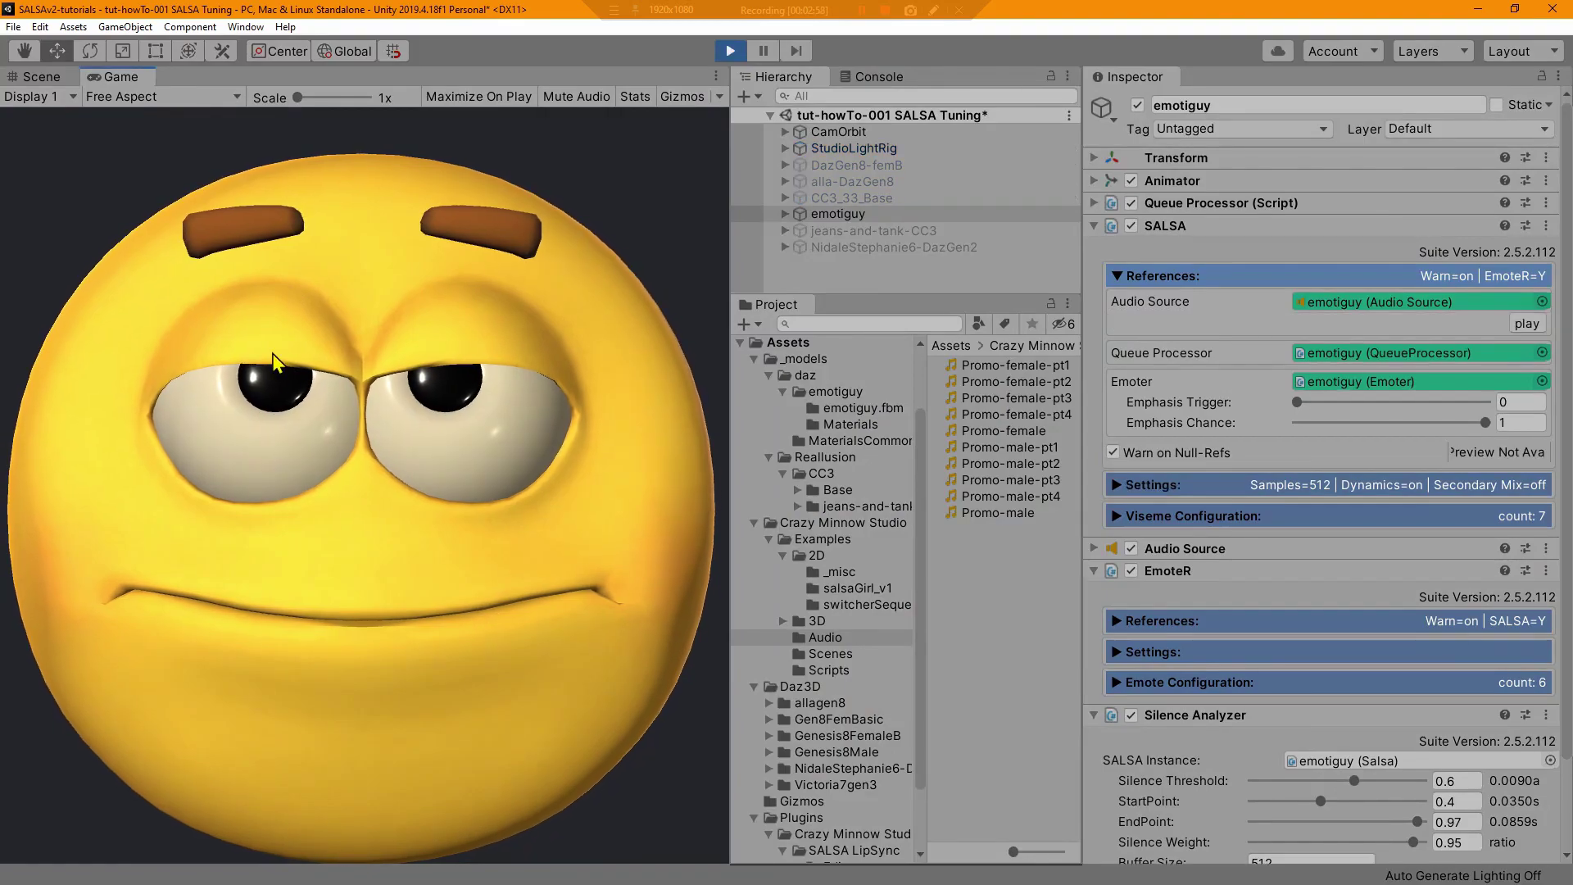
- Compare the Scene and Game views during the test run, then stop play mode
left_click(41, 76)
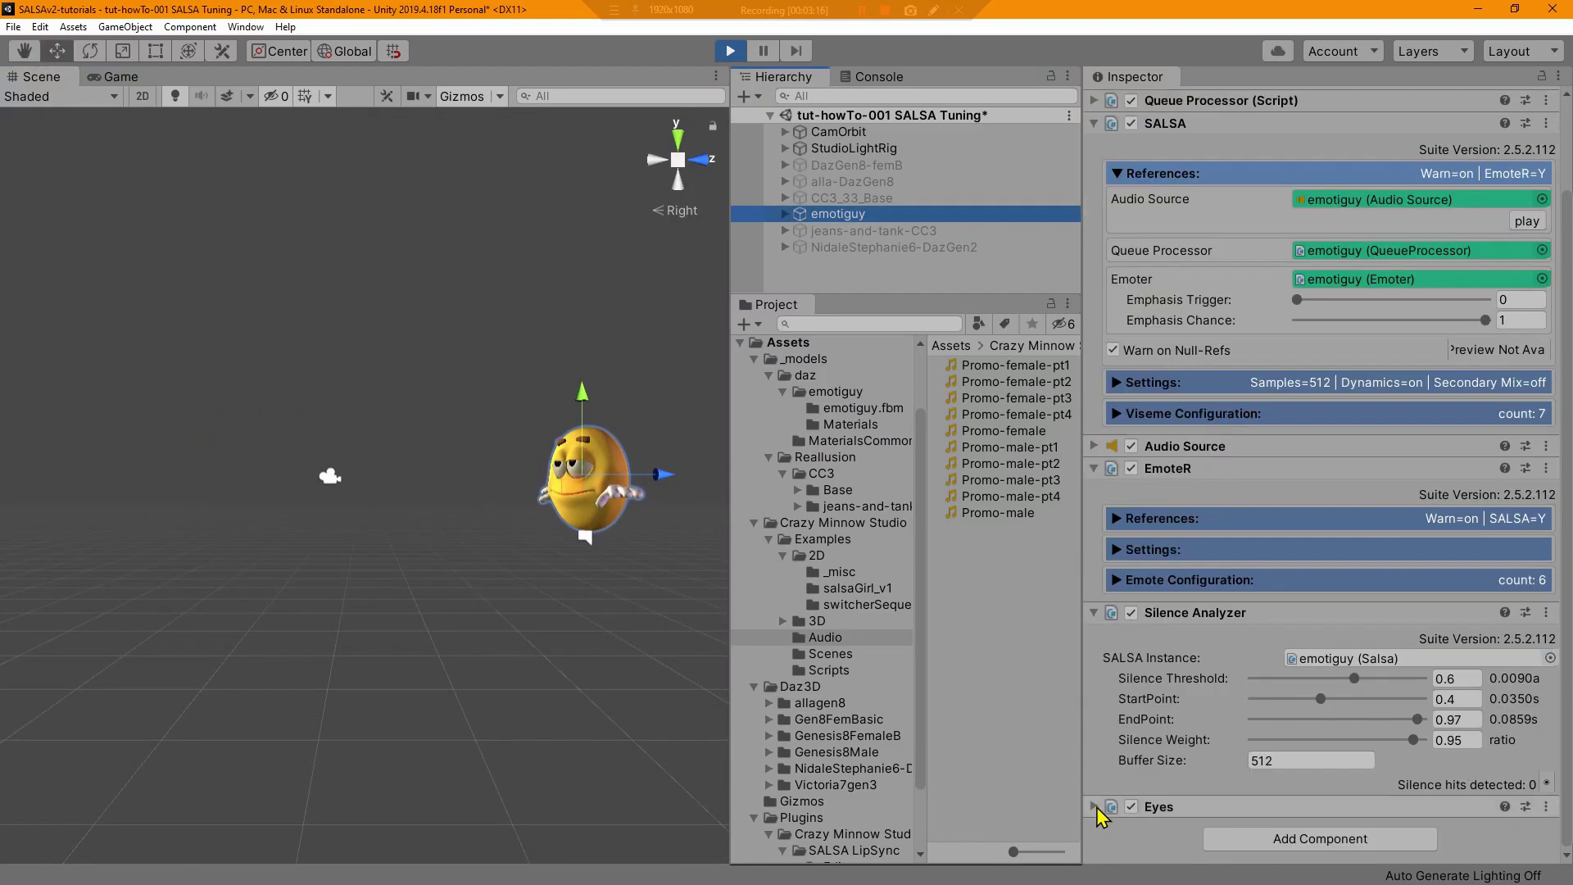
scroll(419, 474, "up", 3)
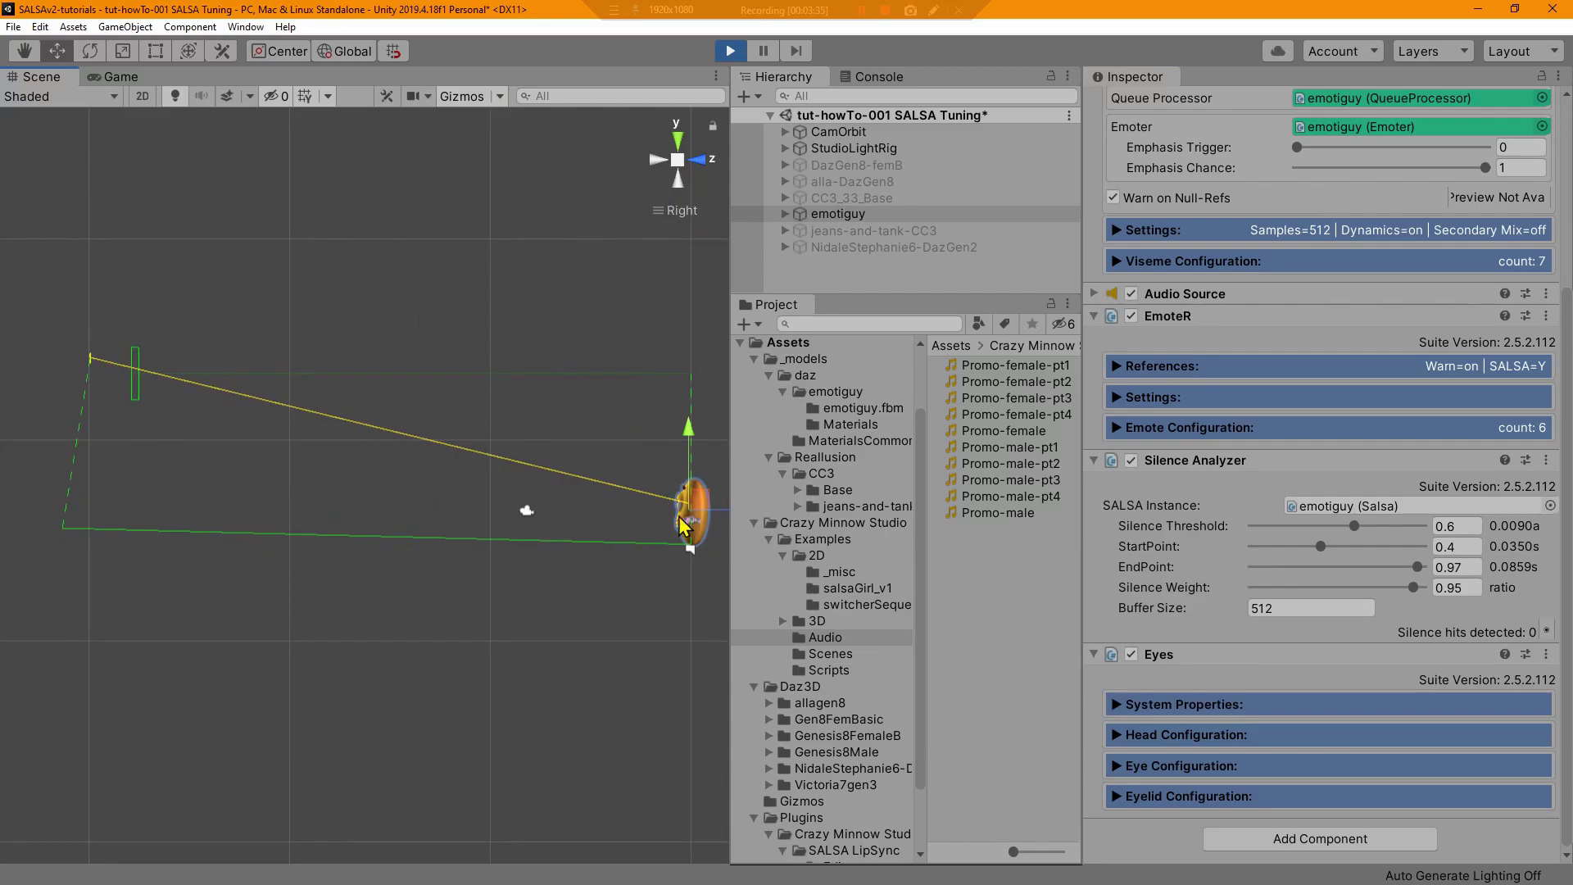
left_click(115, 77)
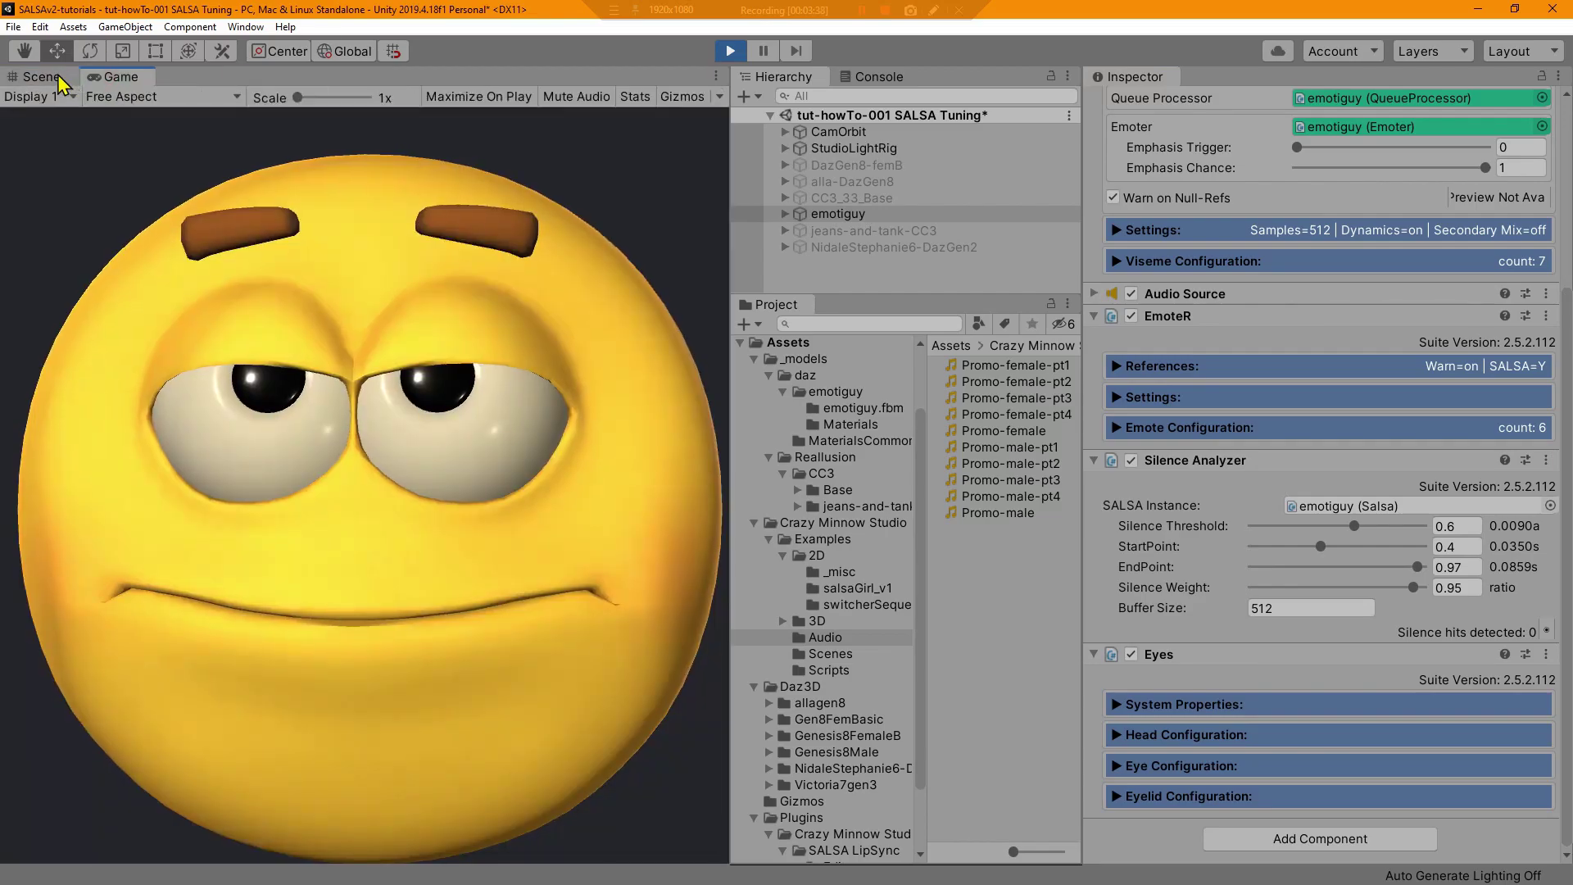
left_click(41, 77)
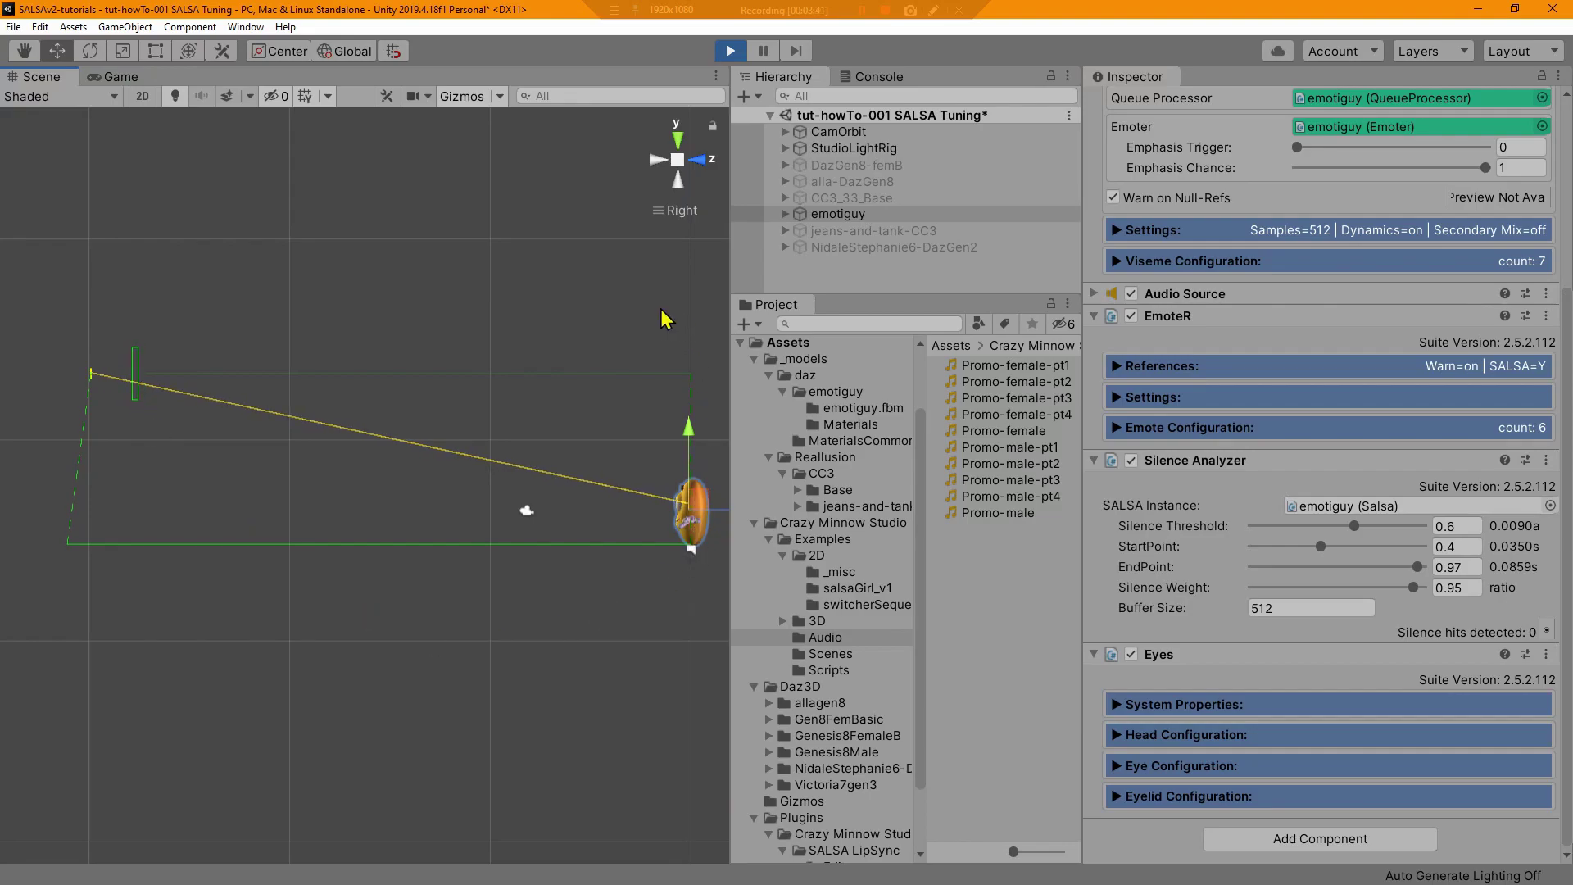
scroll(1173, 214, "up", 5)
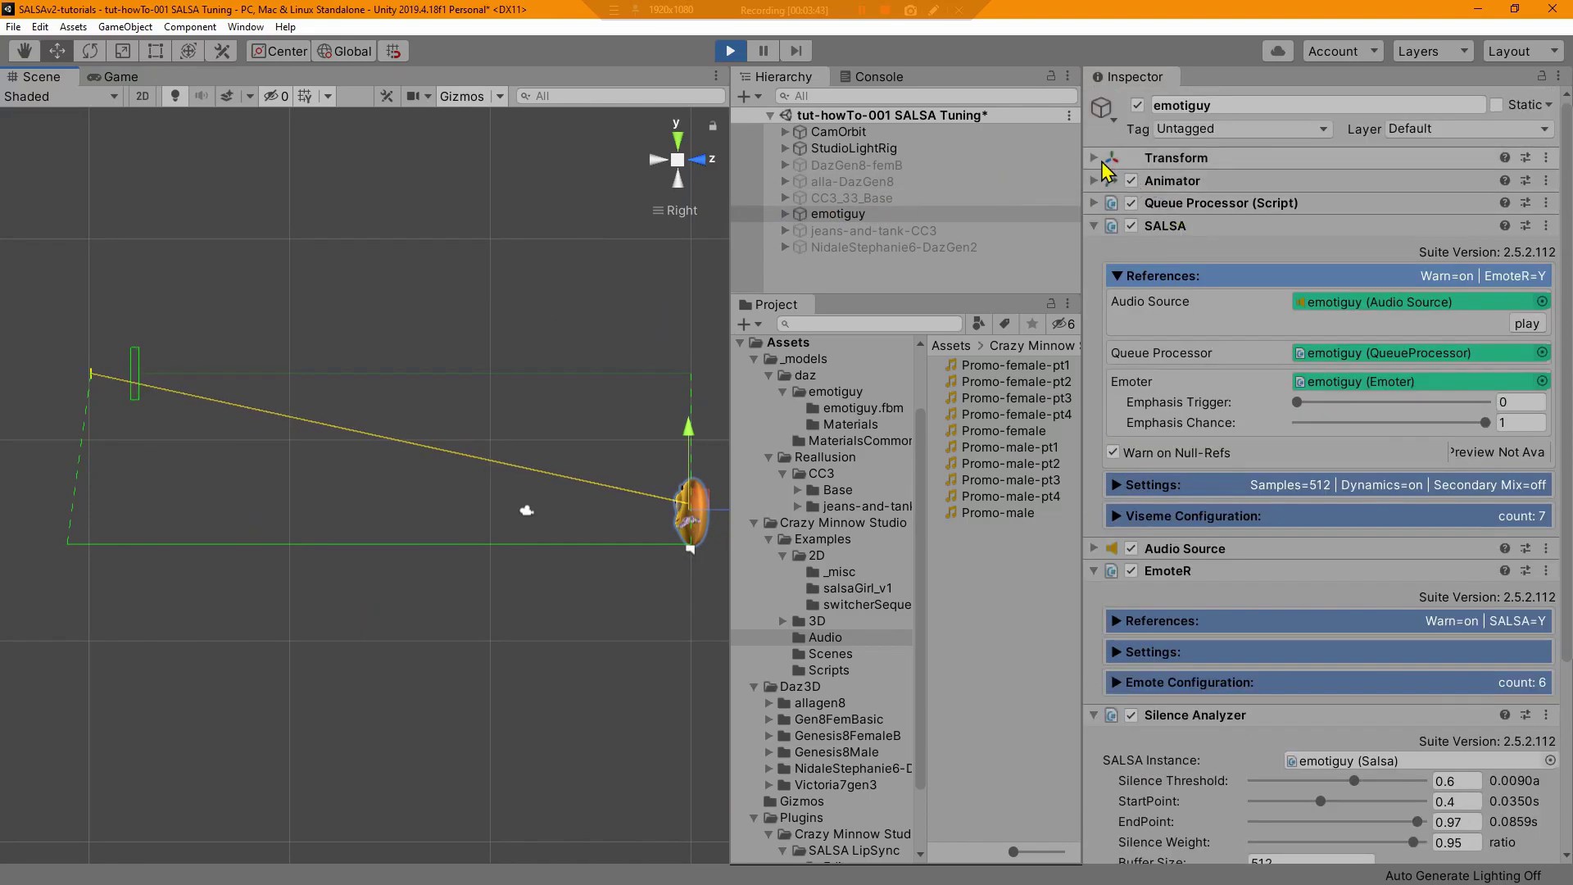
left_click(1097, 158)
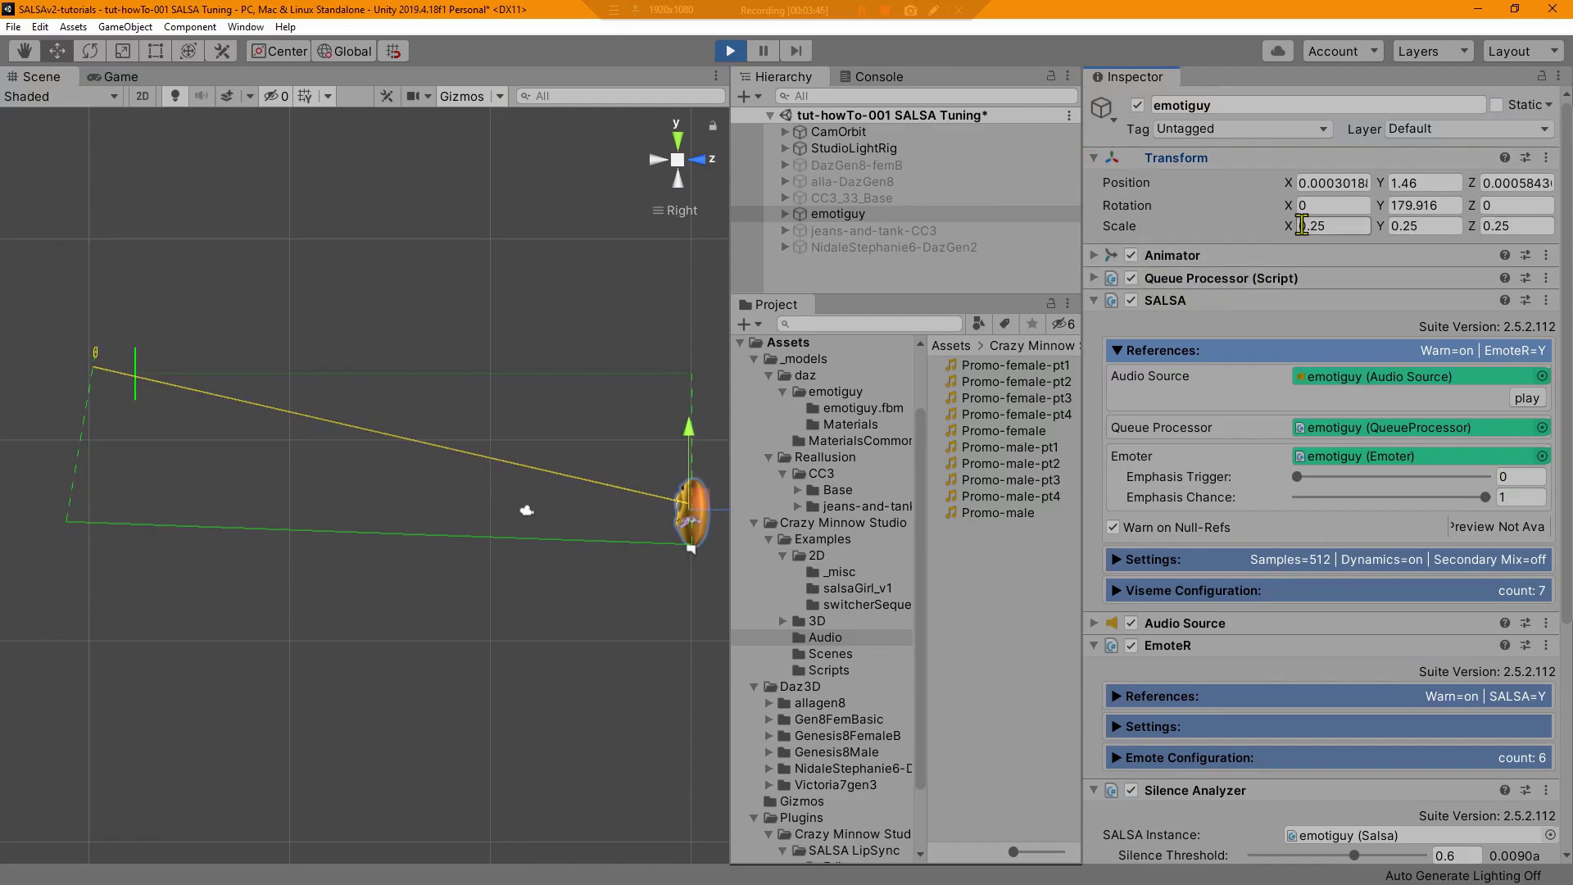
left_click(1147, 157)
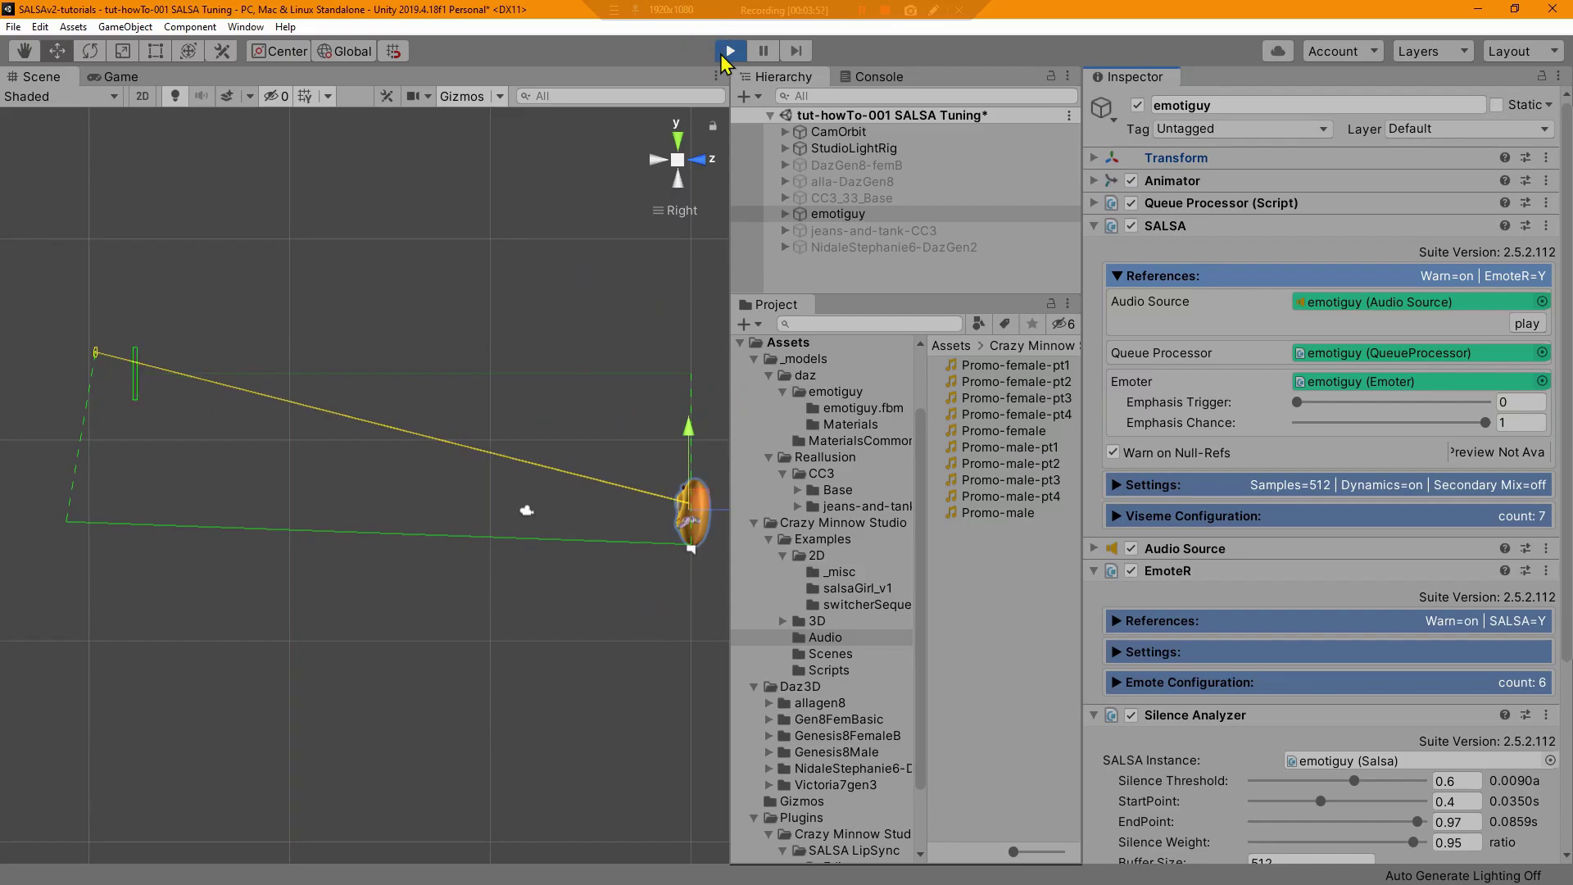
left_click(729, 52)
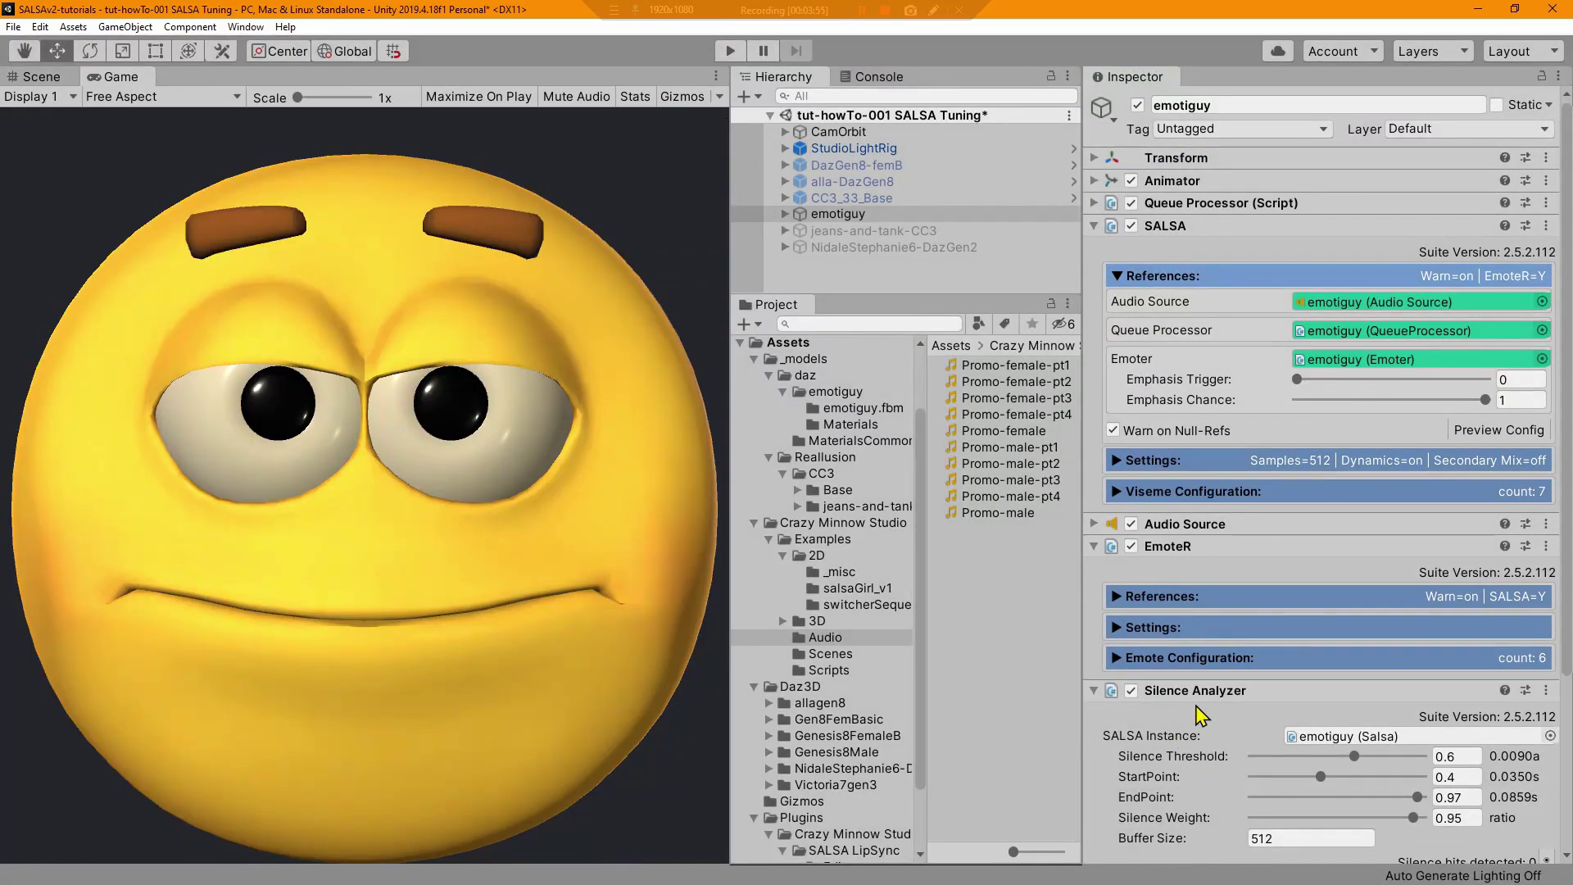
- Change the Eyes head configuration Target Offset Y from 0.85 to 0.15
scroll(1197, 714, "down", 5)
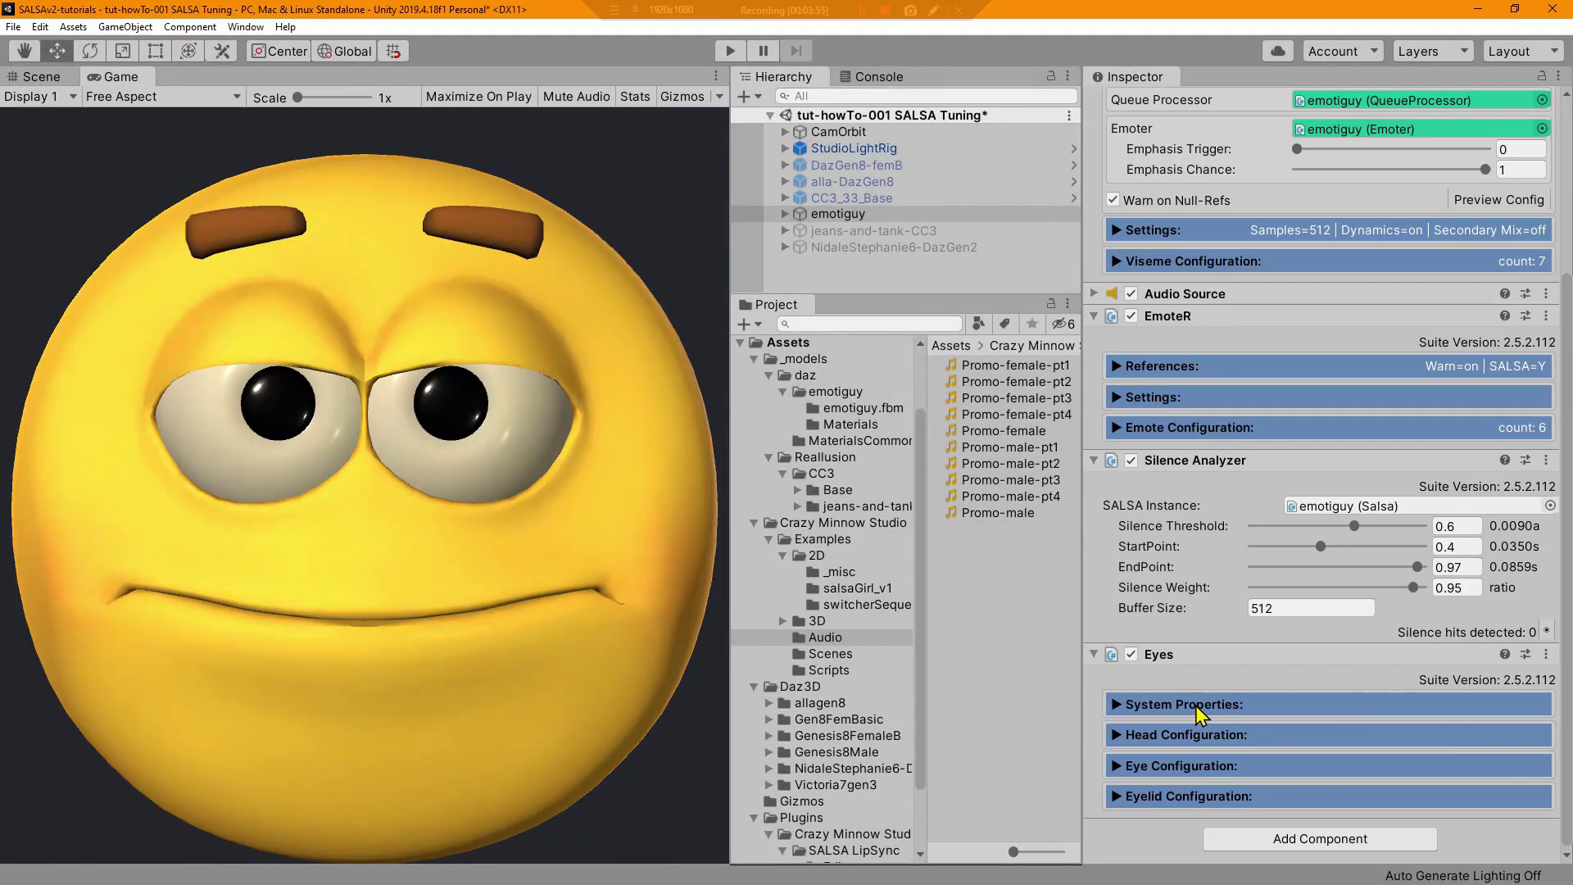
left_click(1115, 735)
scroll(1155, 712, "down", 8)
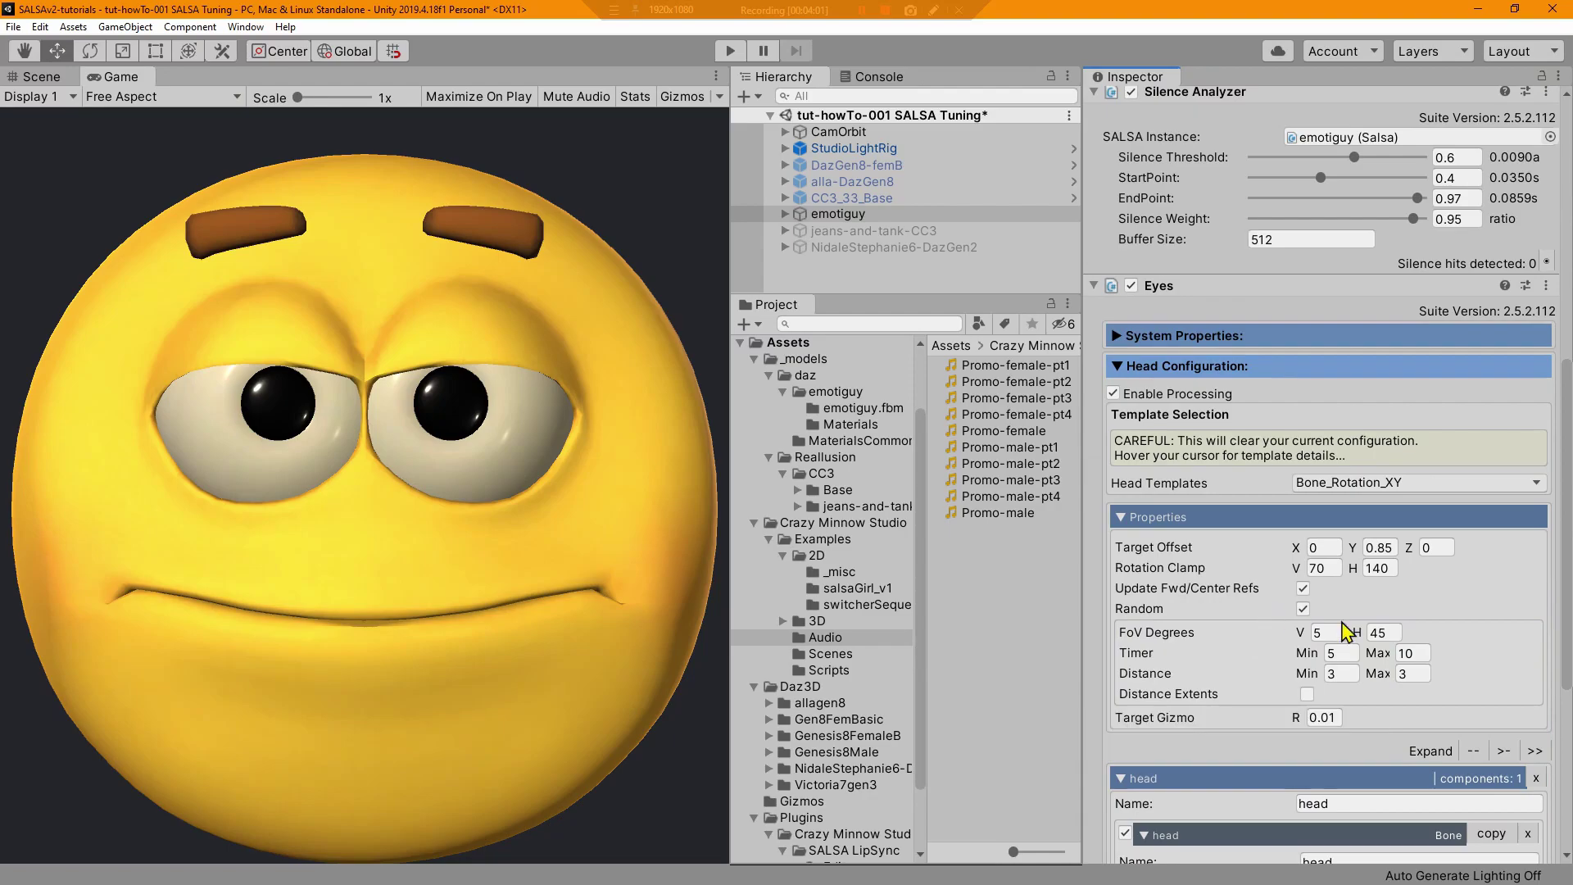
left_click(1382, 549)
left_click(41, 77)
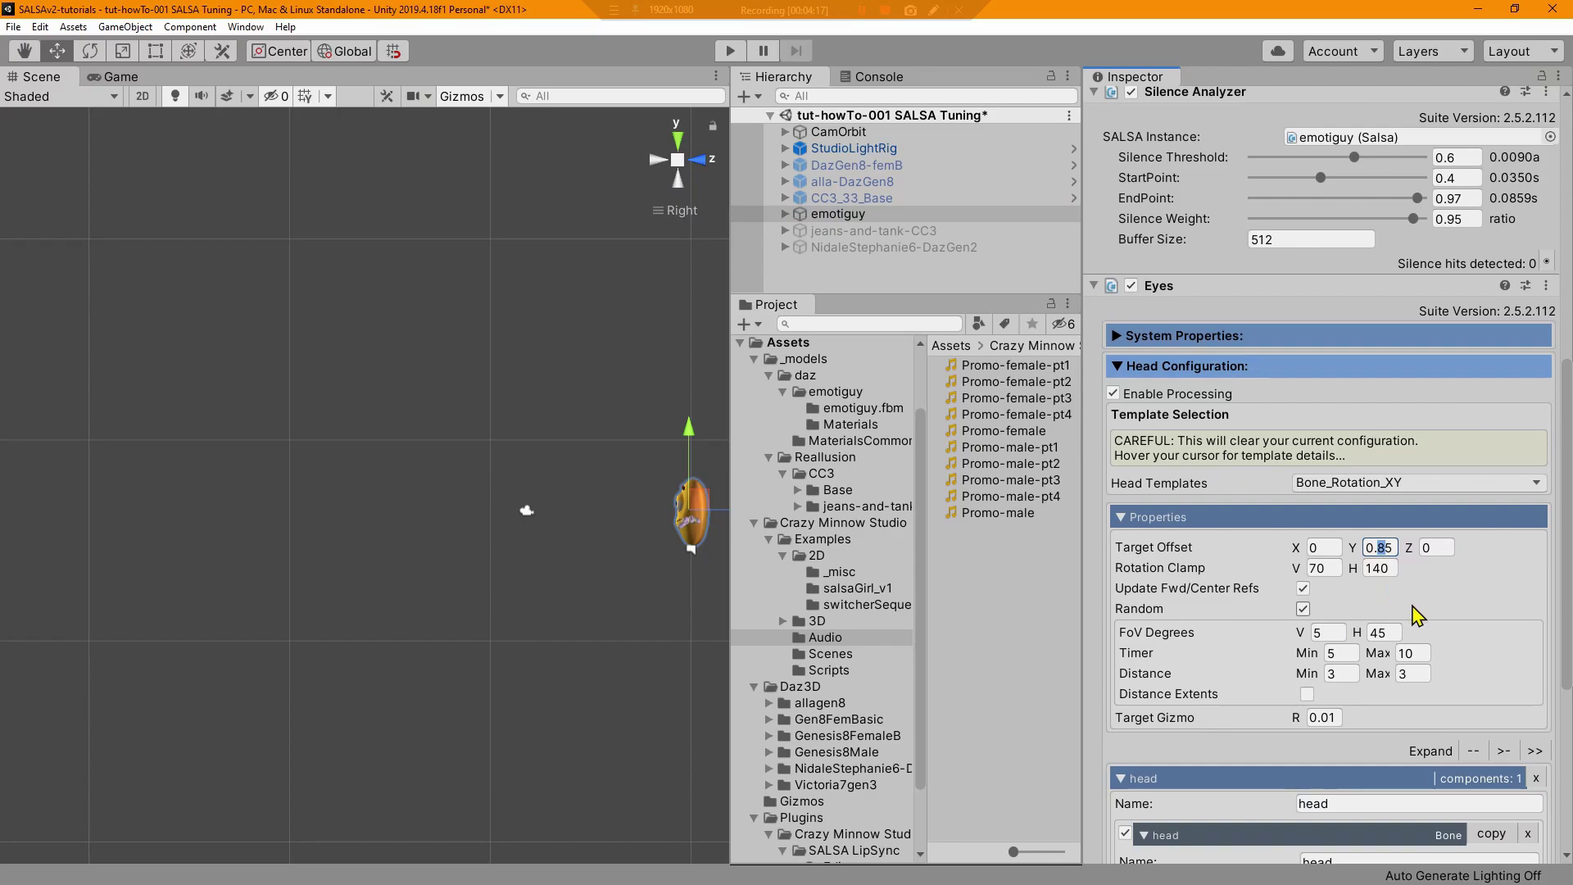
type("1")
- Test the new 0.15 eye offset briefly in play mode, then stop
left_click(730, 52)
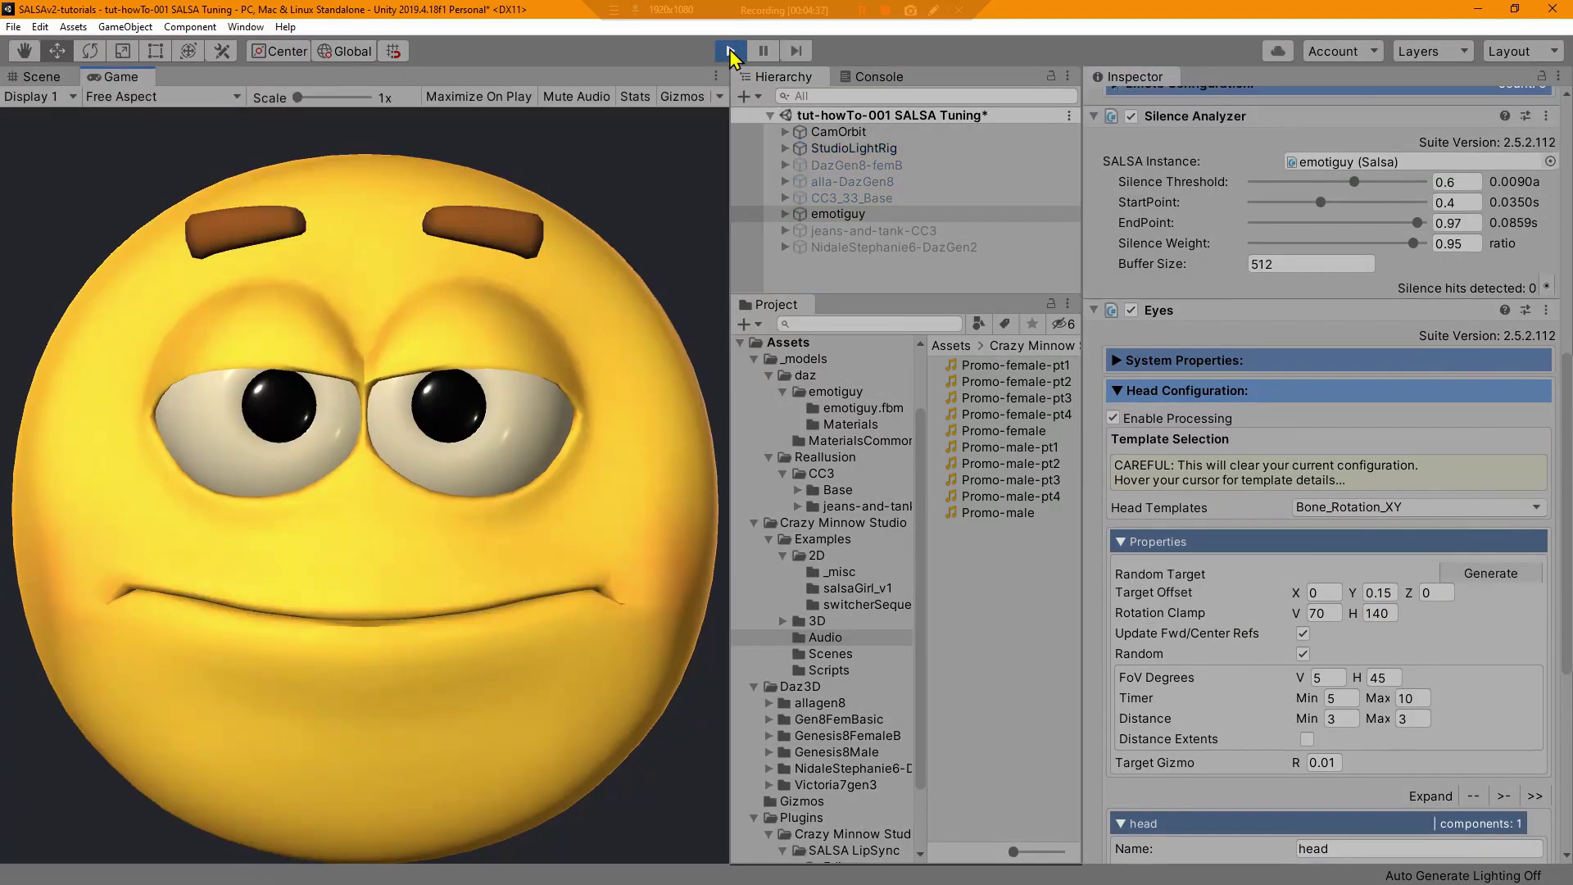
left_click(41, 77)
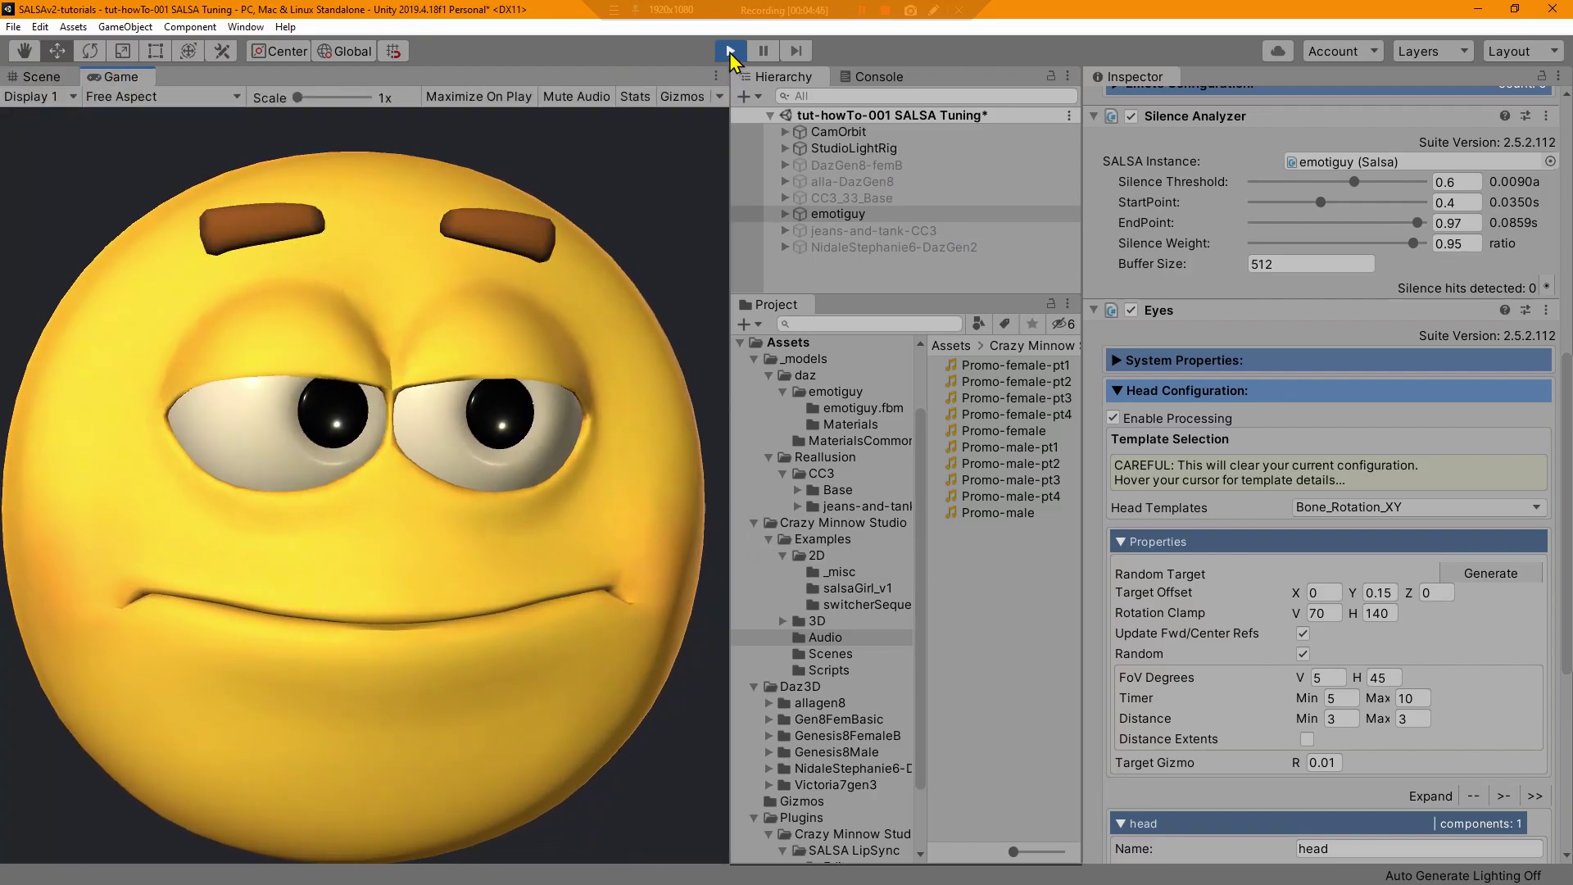
left_click(729, 51)
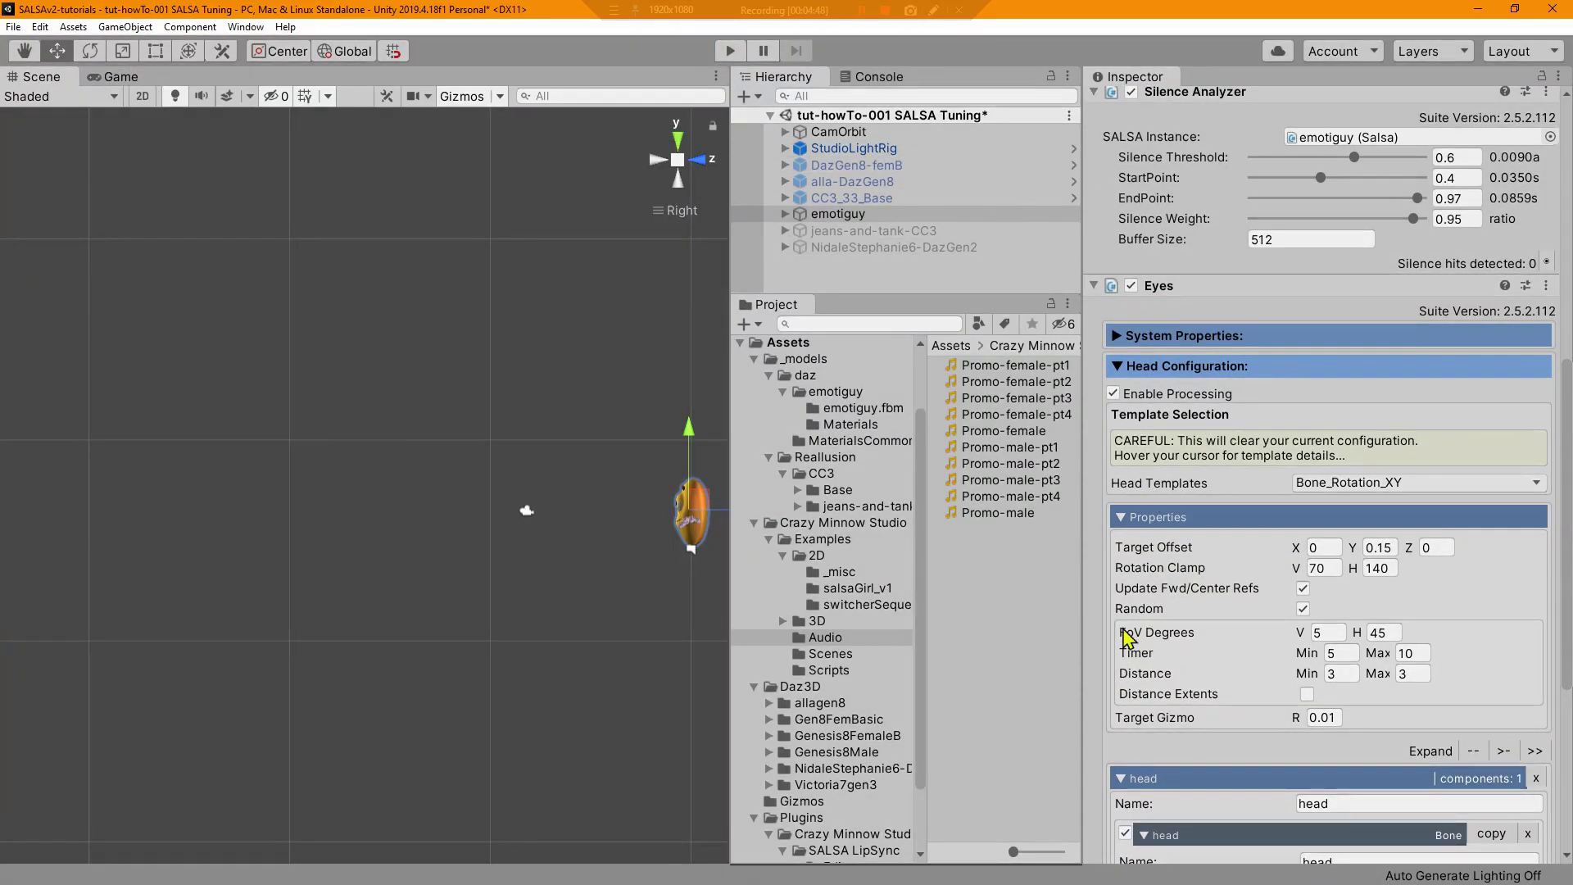
scroll(1130, 323, "up", 8)
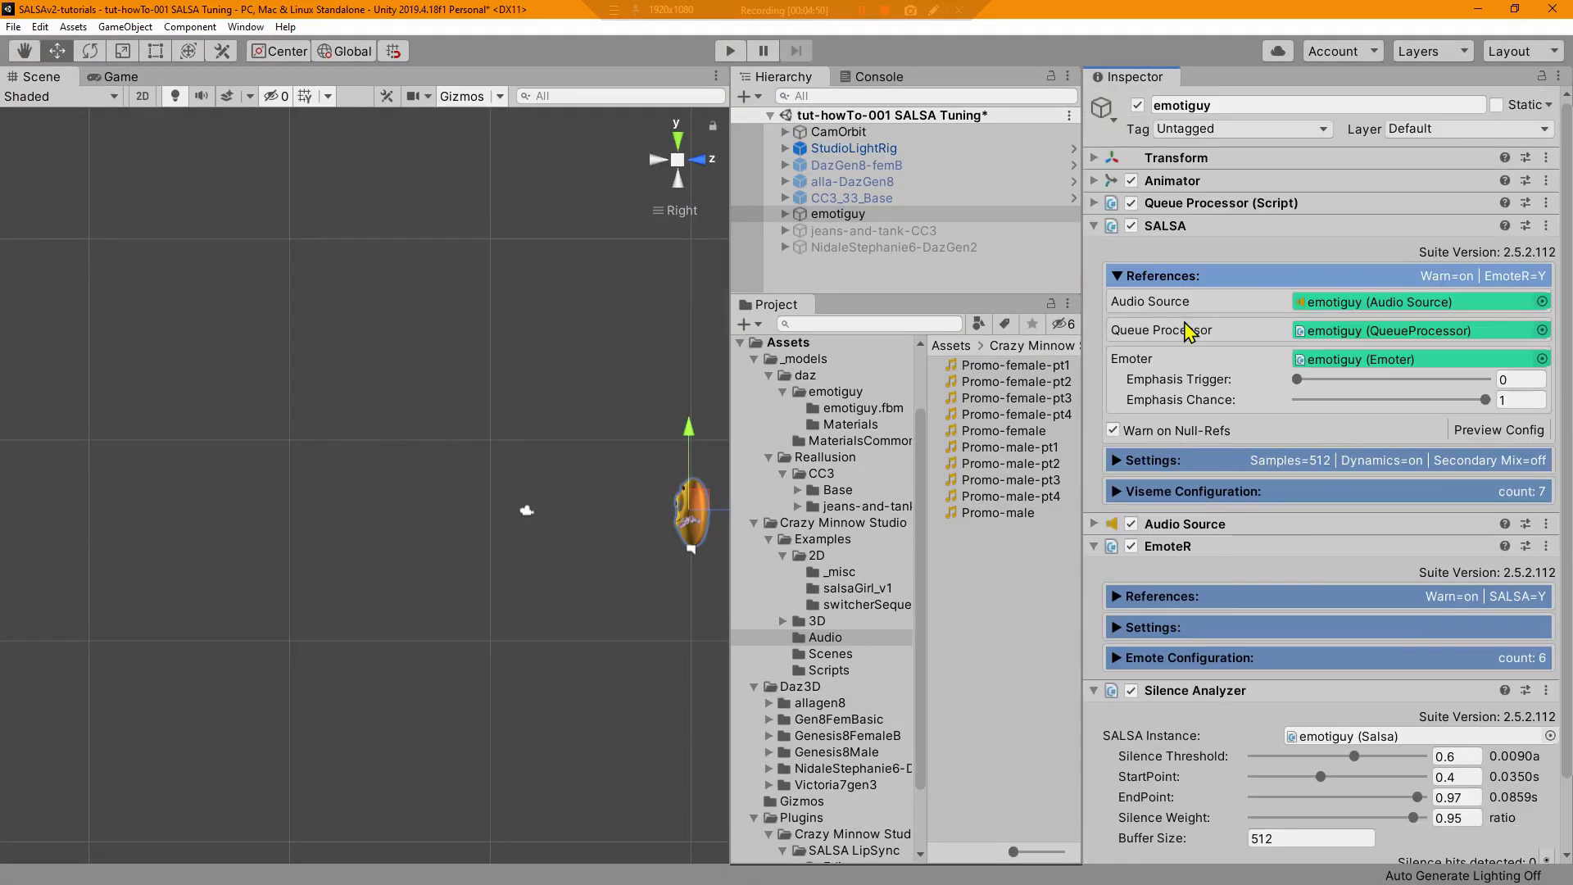
- Enter play mode and play the Promo-male audio from SALSA's References so emotiguy lip-syncs
left_click(730, 51)
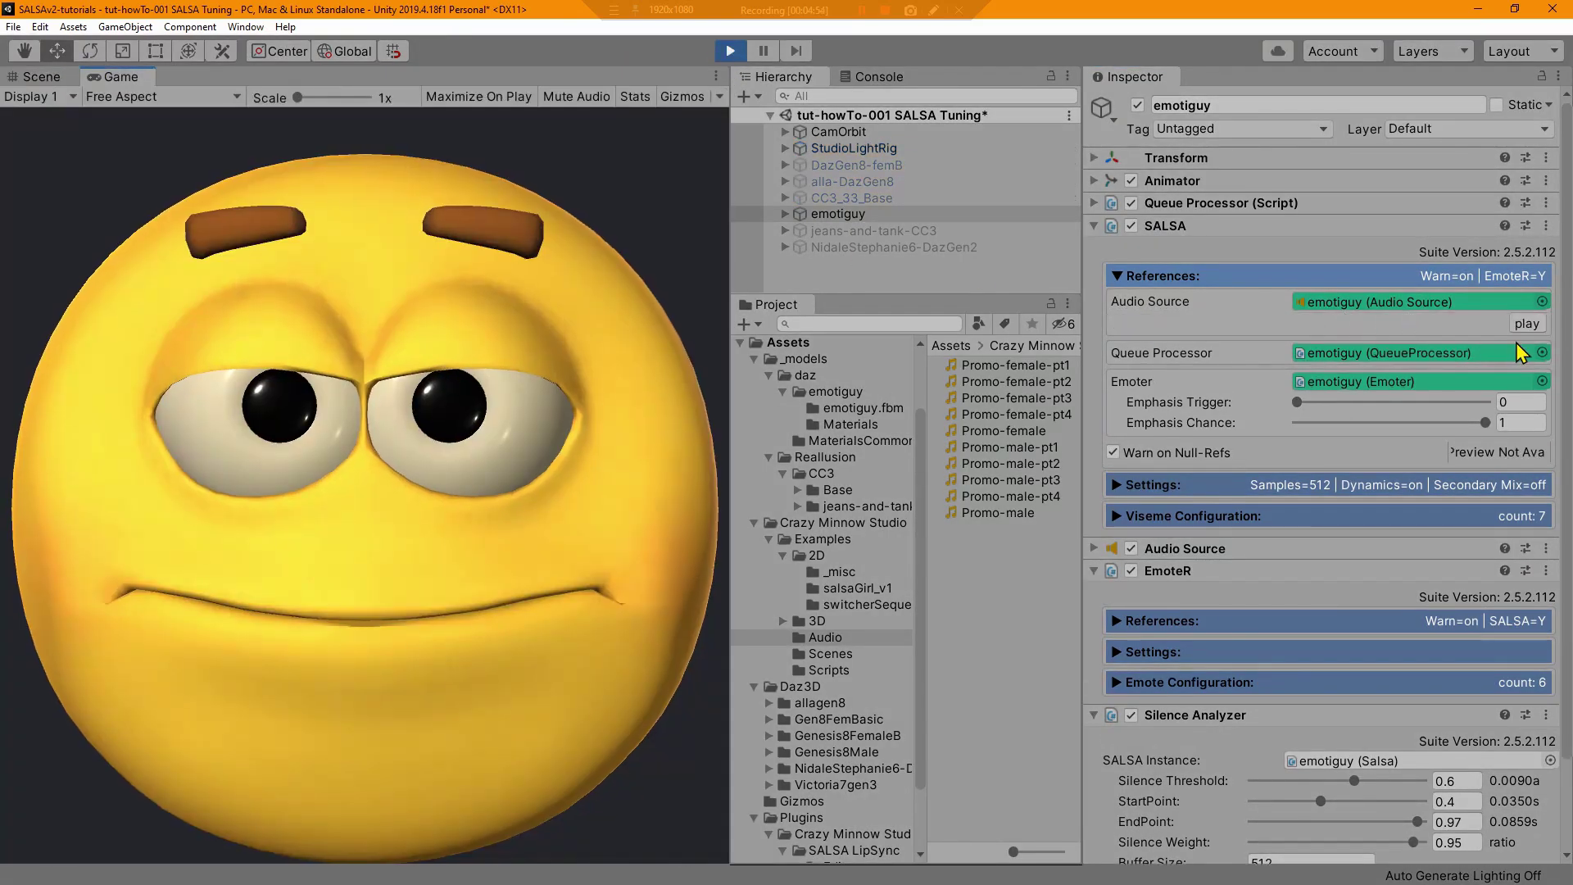
left_click(1527, 322)
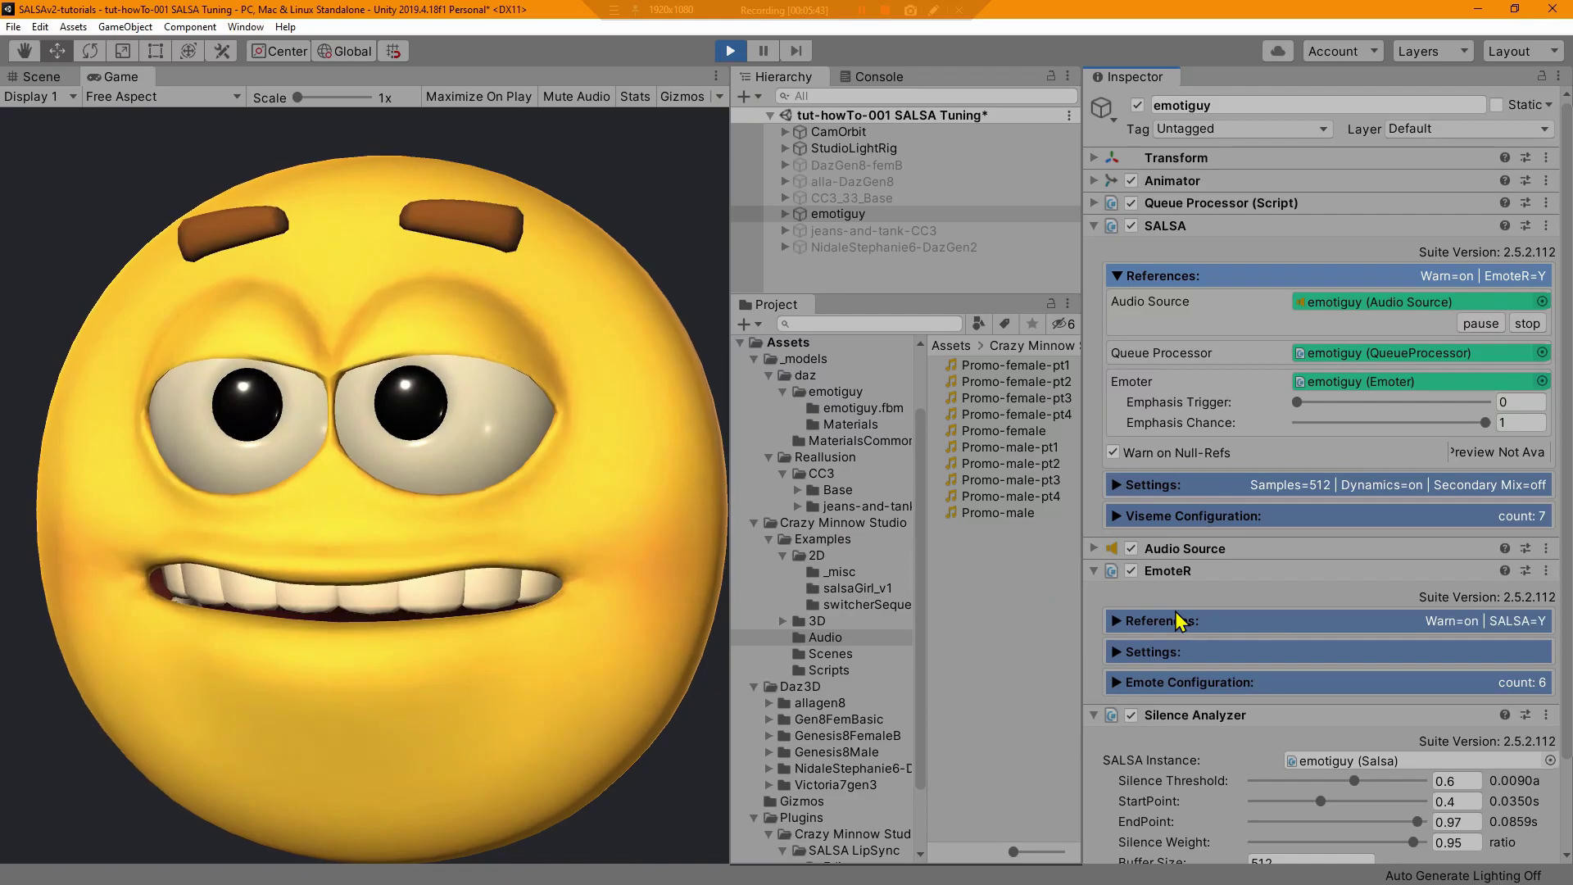
- Collapse EmoteR and tick the 'Viseme Component Animation Timings' global override in SALSA Settings
left_click(1094, 570)
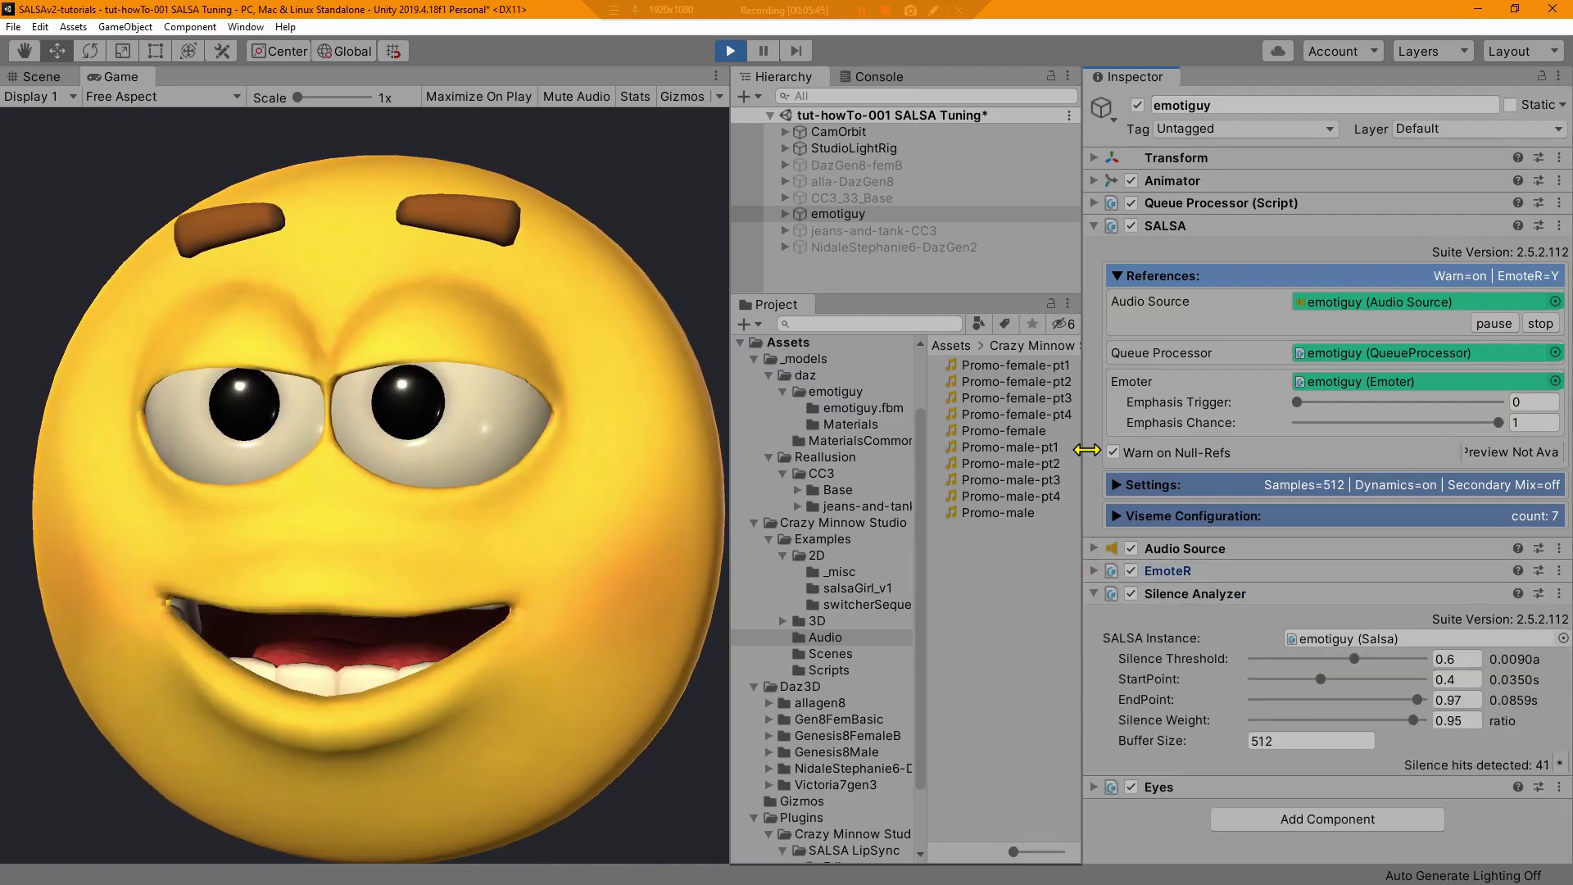
left_click(1118, 485)
scroll(1171, 454, "down", 3)
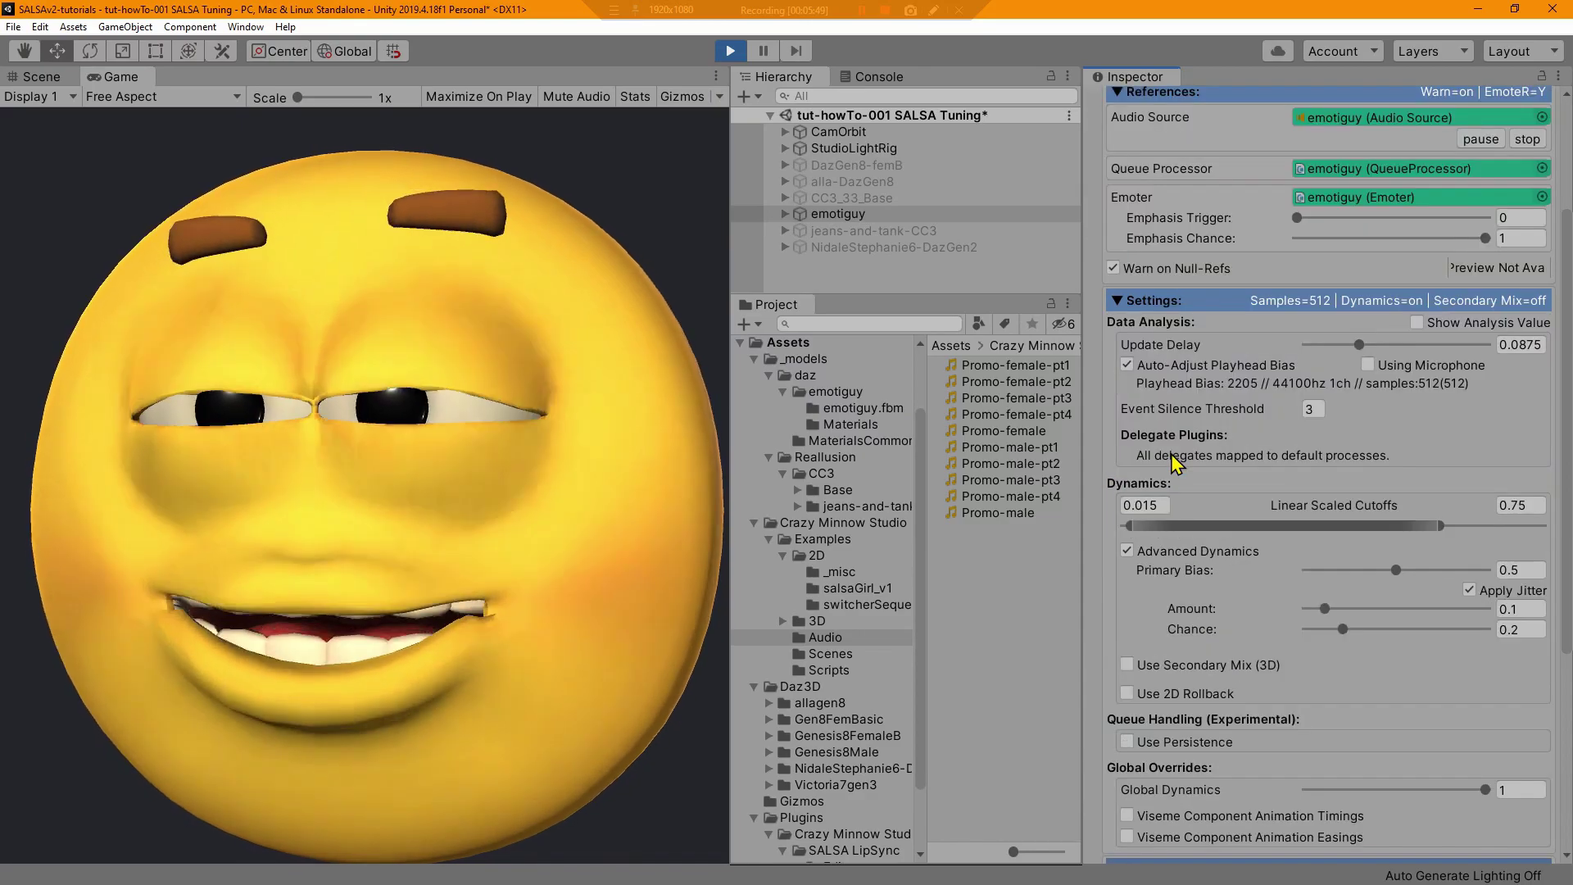
scroll(1172, 457, "down", 3)
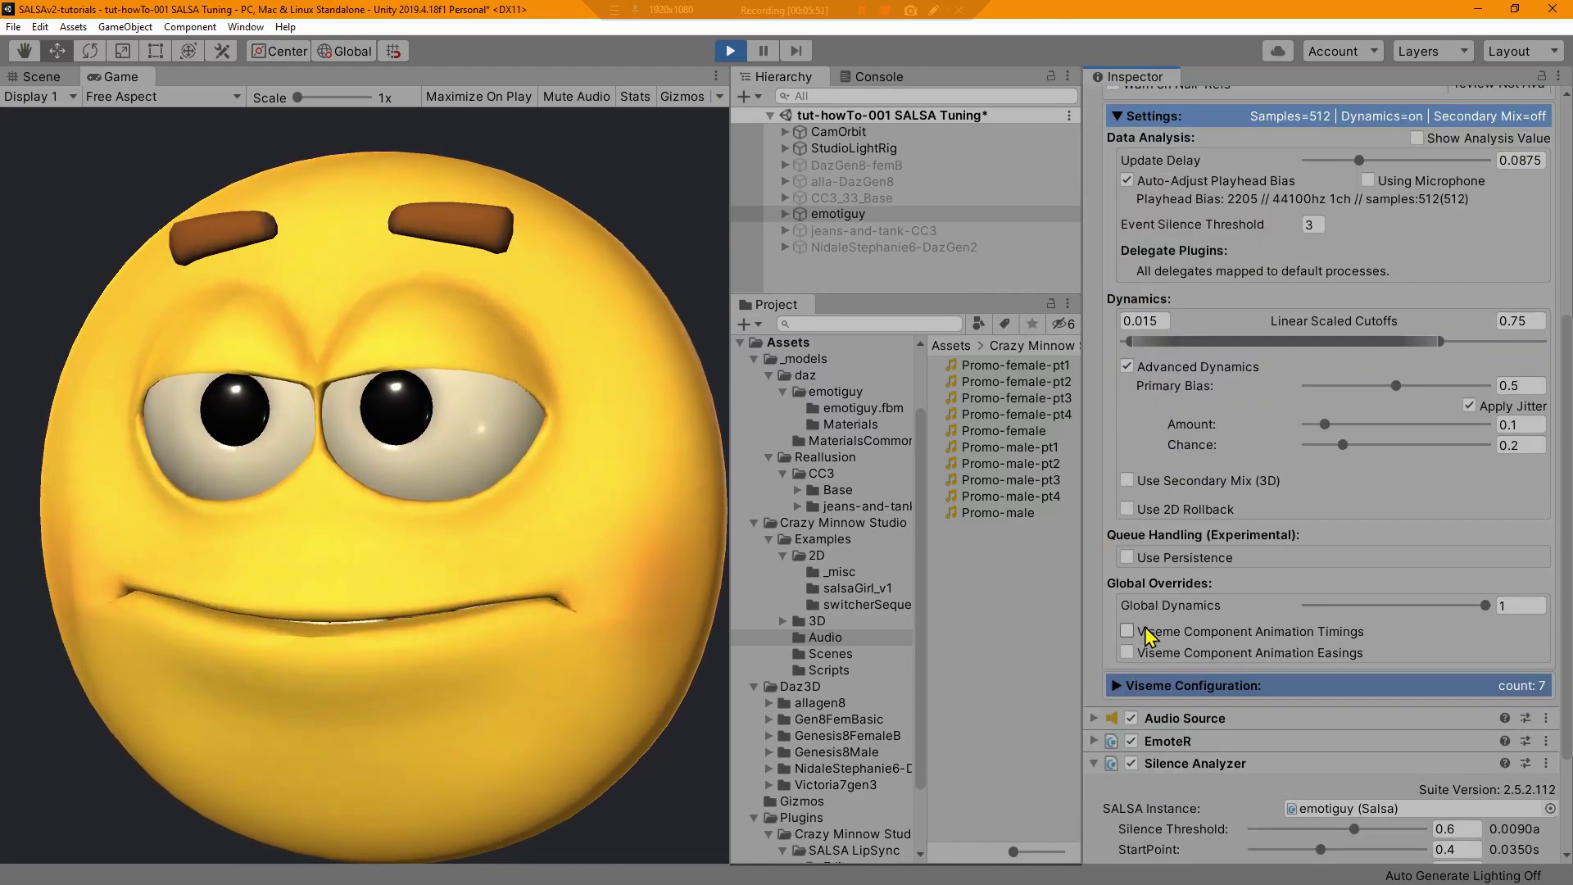
left_click(1128, 631)
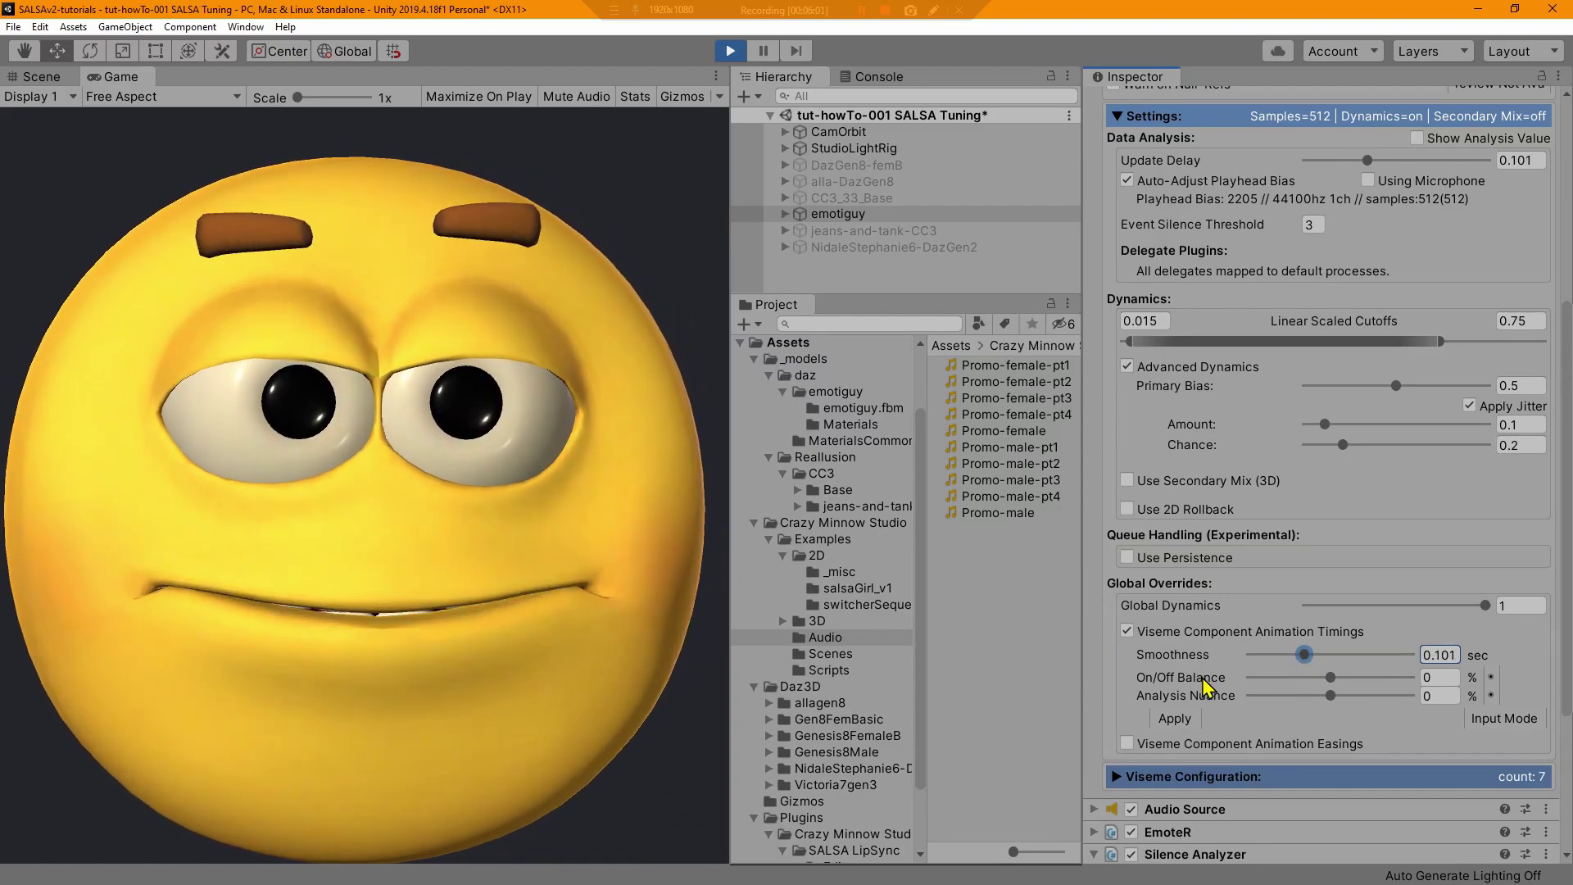
- Drag the Silence Analyzer's Silence Threshold to 0.897 and EndPoint to 0.8
scroll(1413, 603, "down", 5)
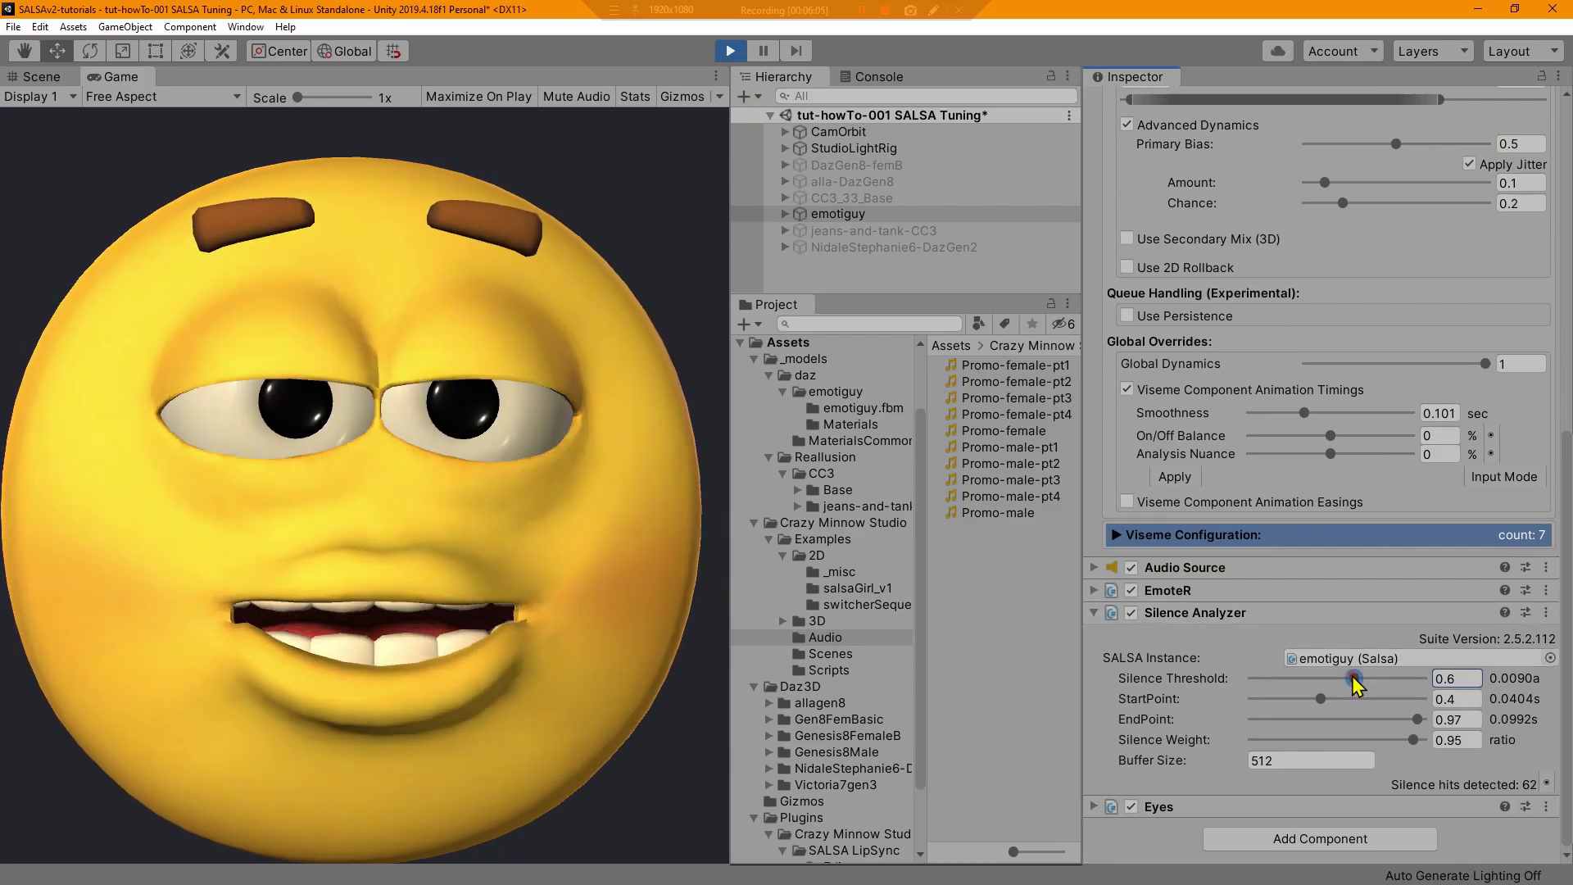
left_click_drag(1397, 687, 1389, 724)
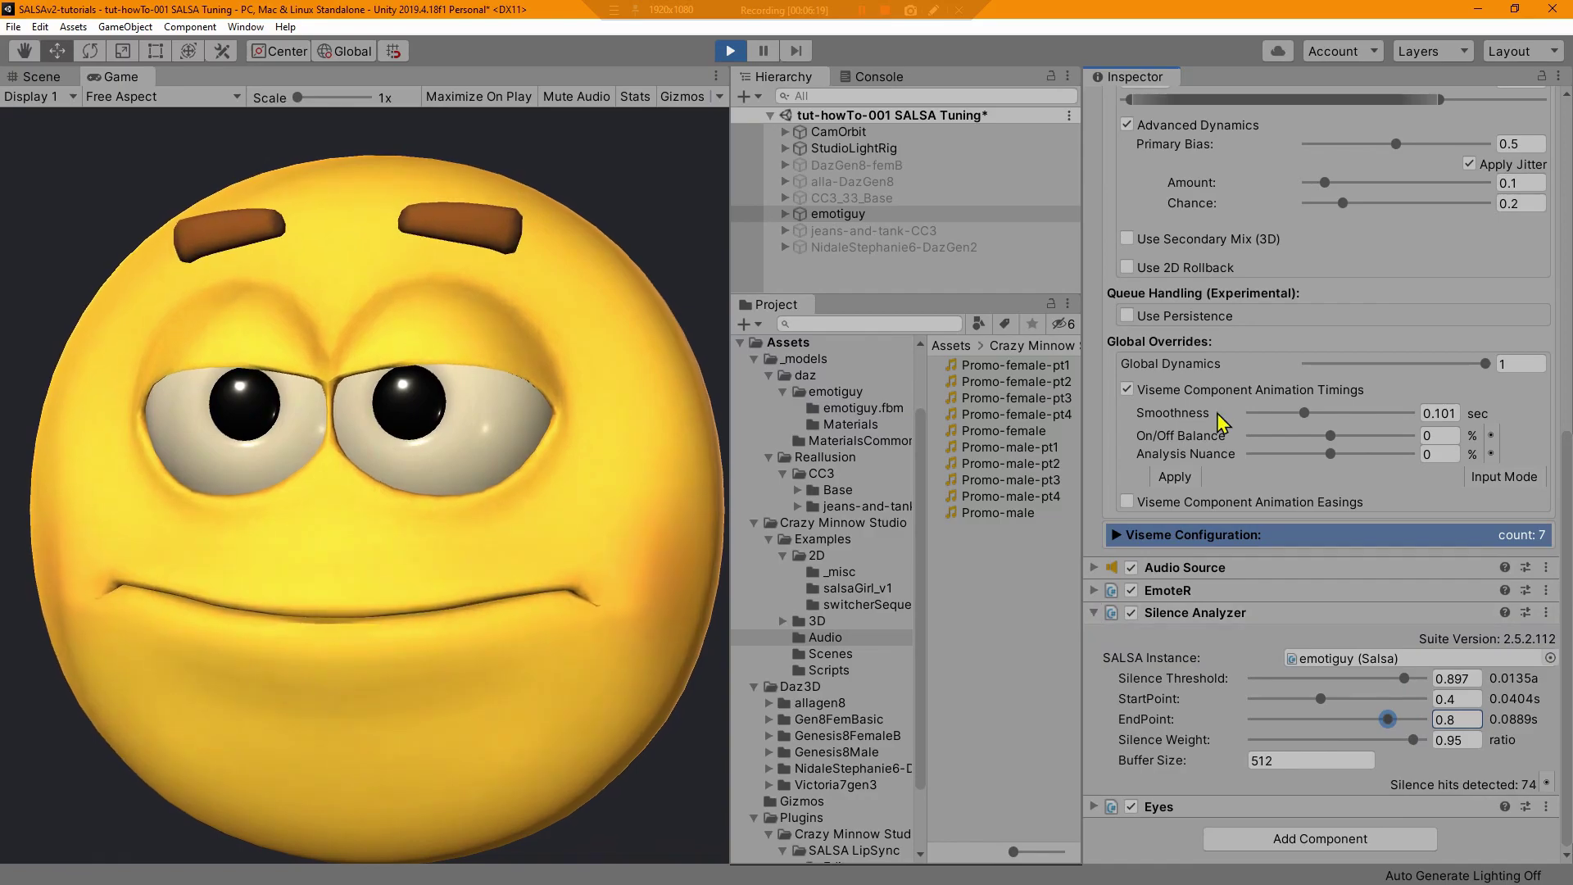
scroll(1227, 401, "up", 5)
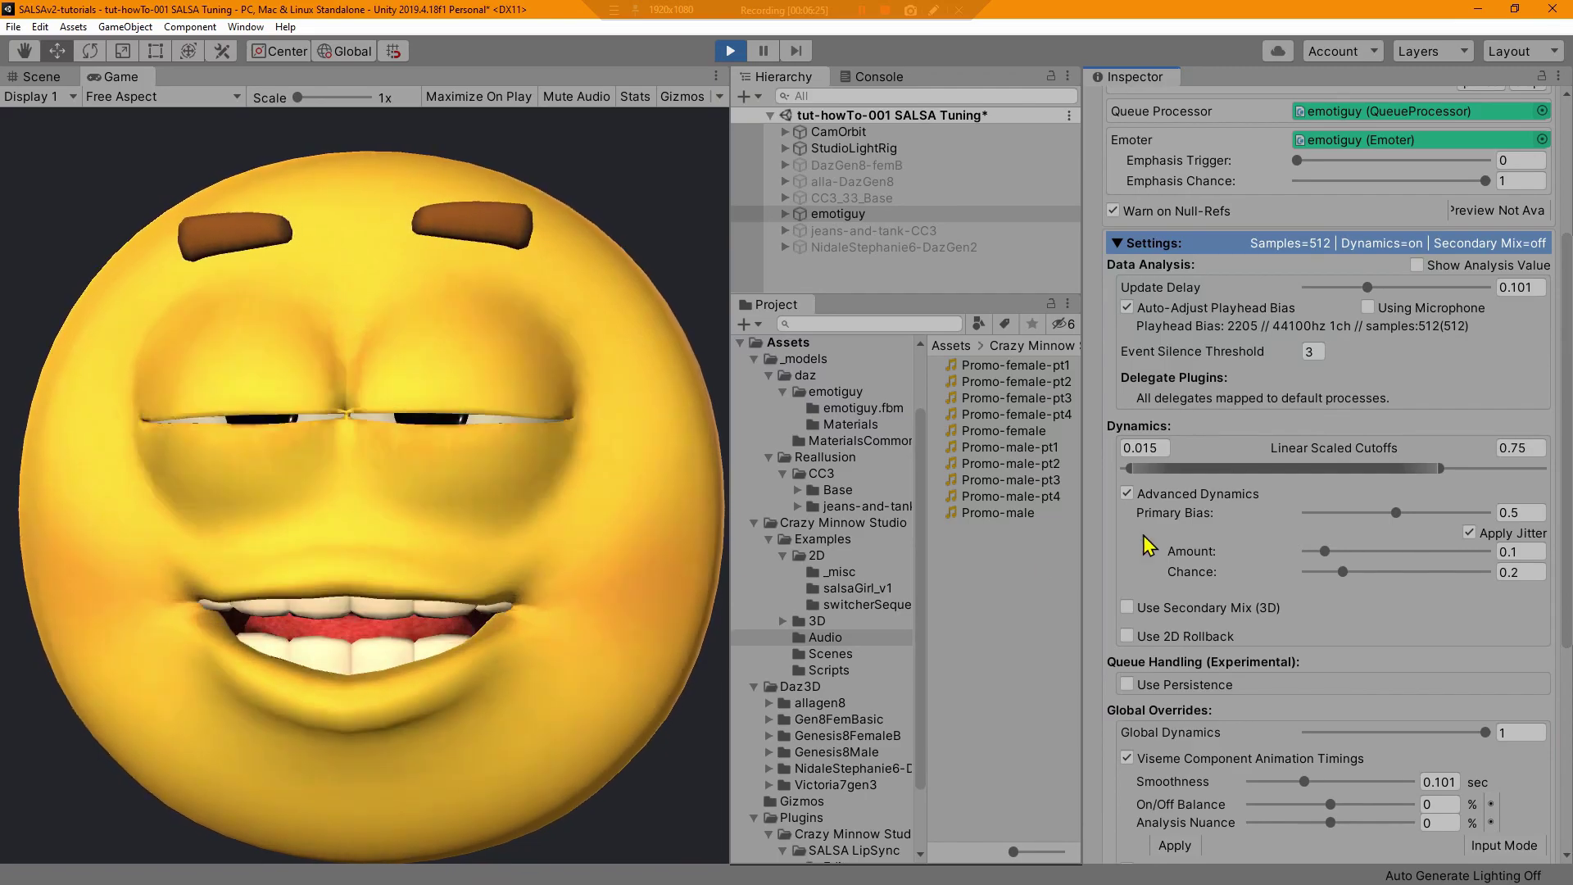
scroll(1311, 407, "down", 3)
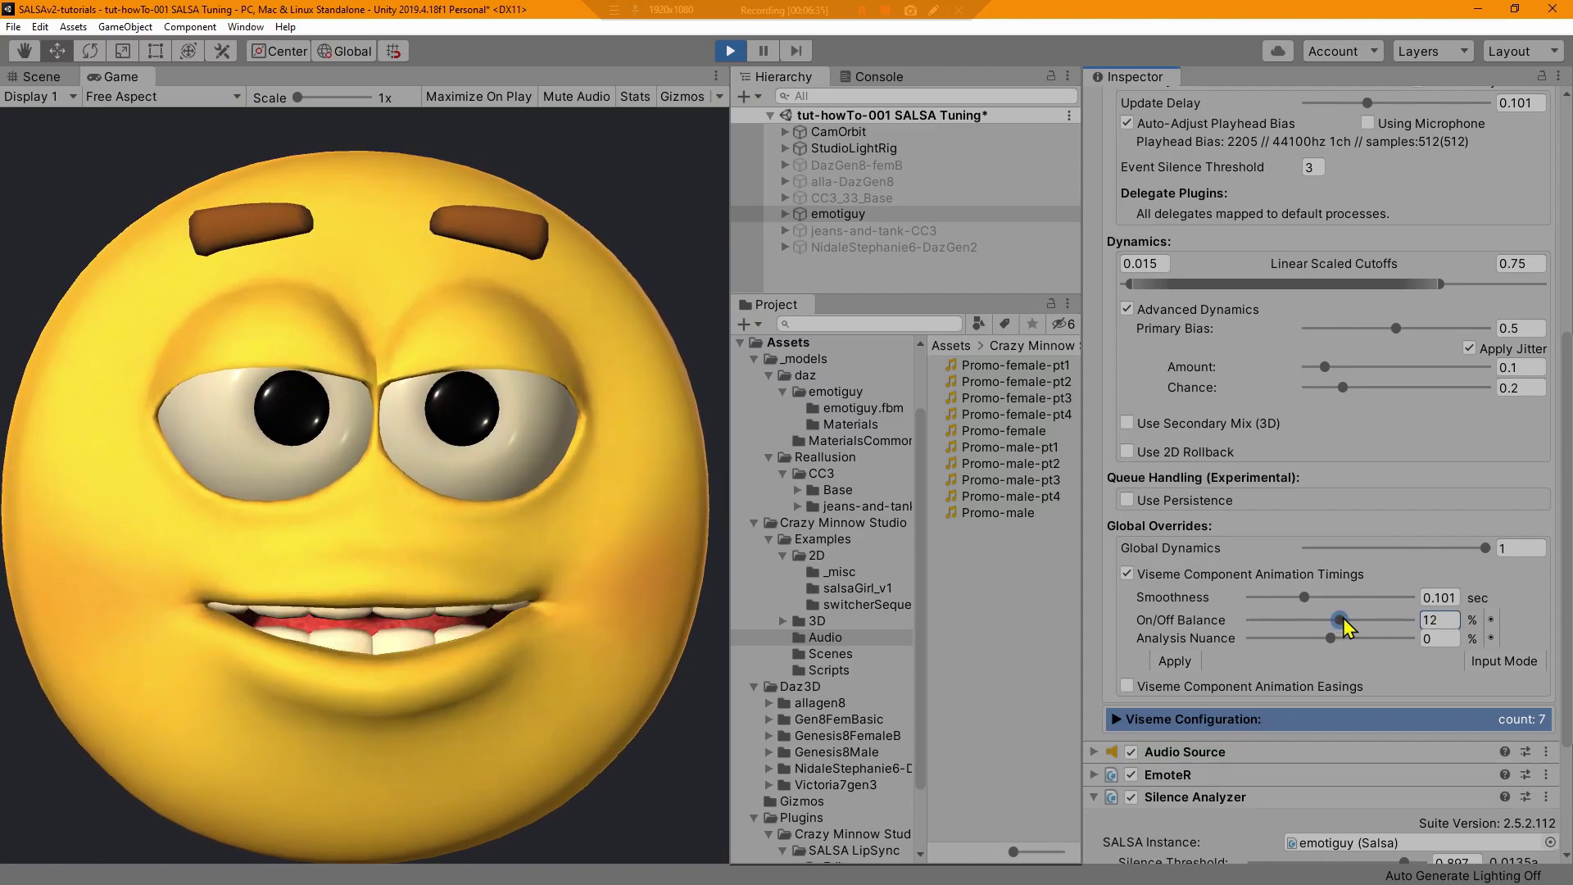
- Set the Global Overrides On/Off Balance to 13 and Analysis Nuance to 0.6
left_click_drag(1331, 622, 1343, 620)
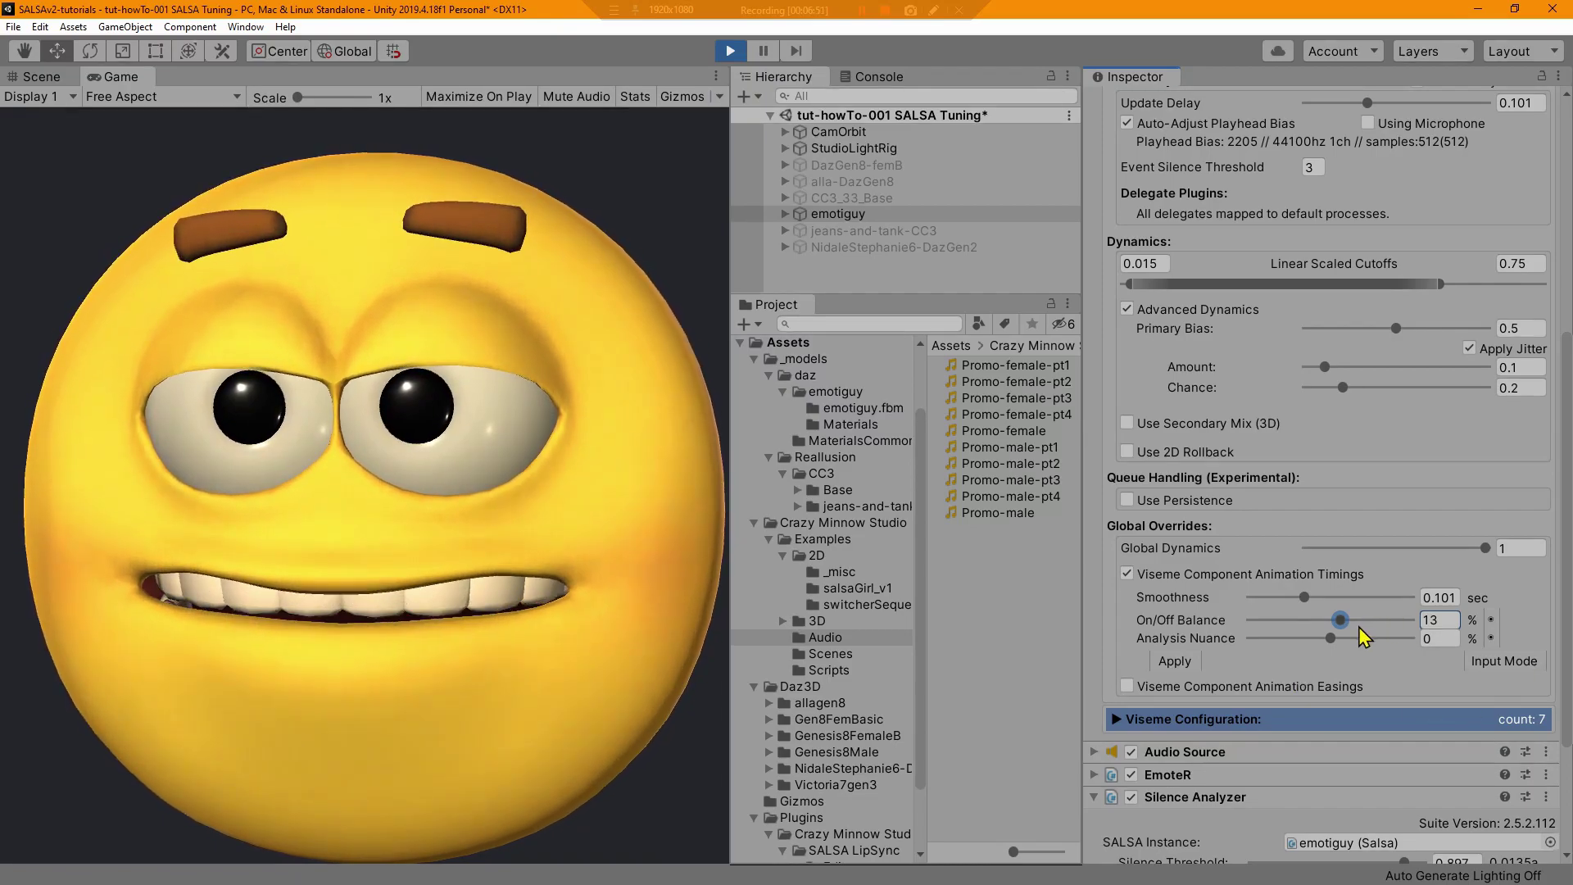
left_click_drag(1330, 641, 1329, 641)
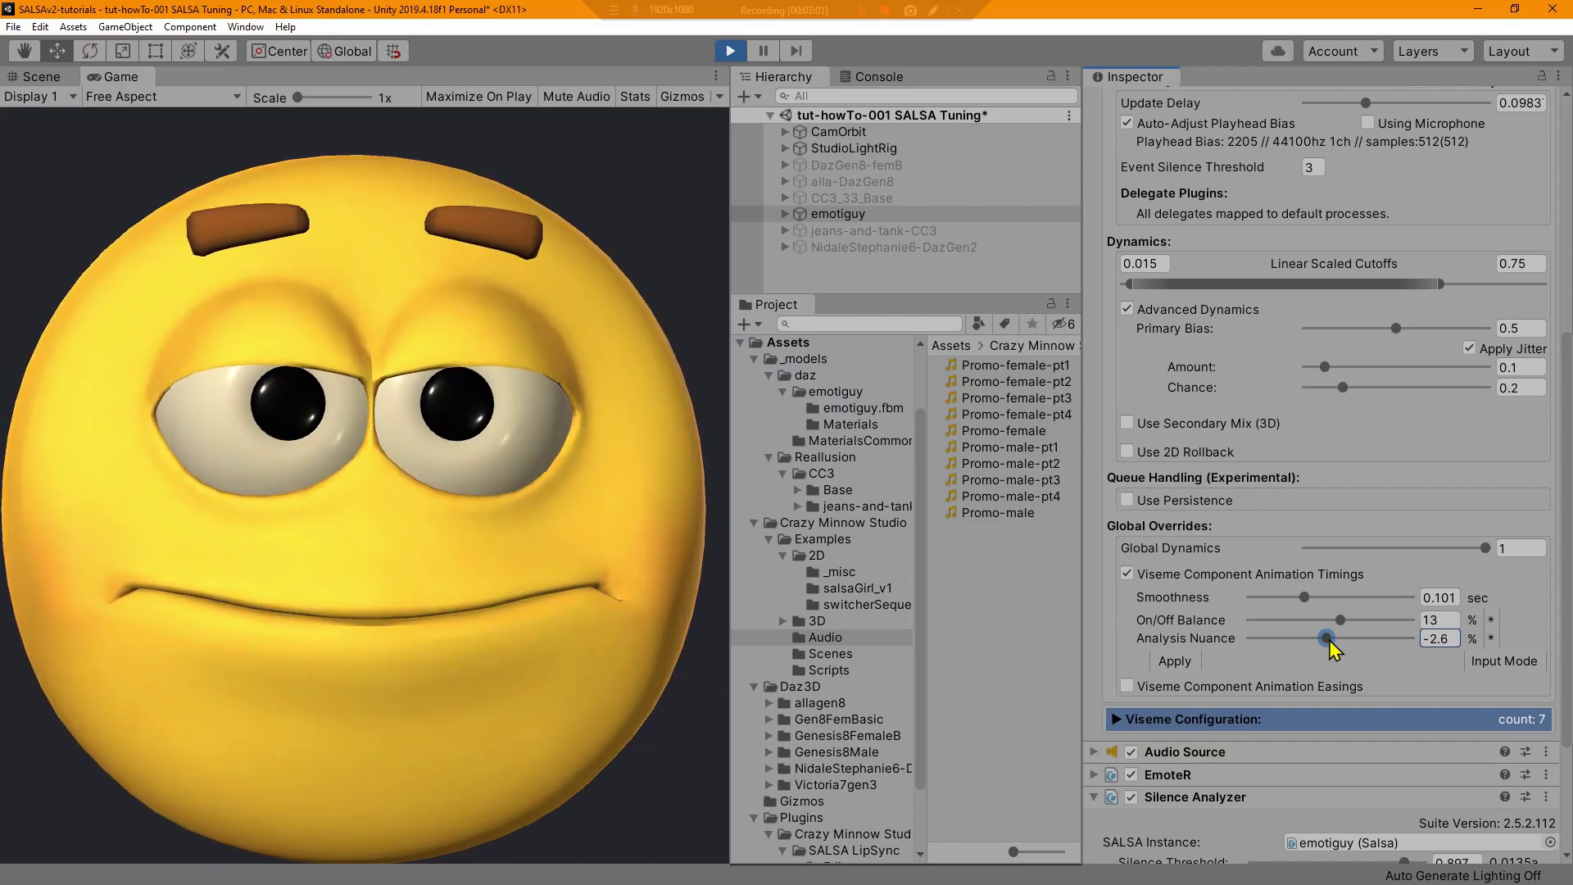
left_click_drag(1330, 640, 1335, 640)
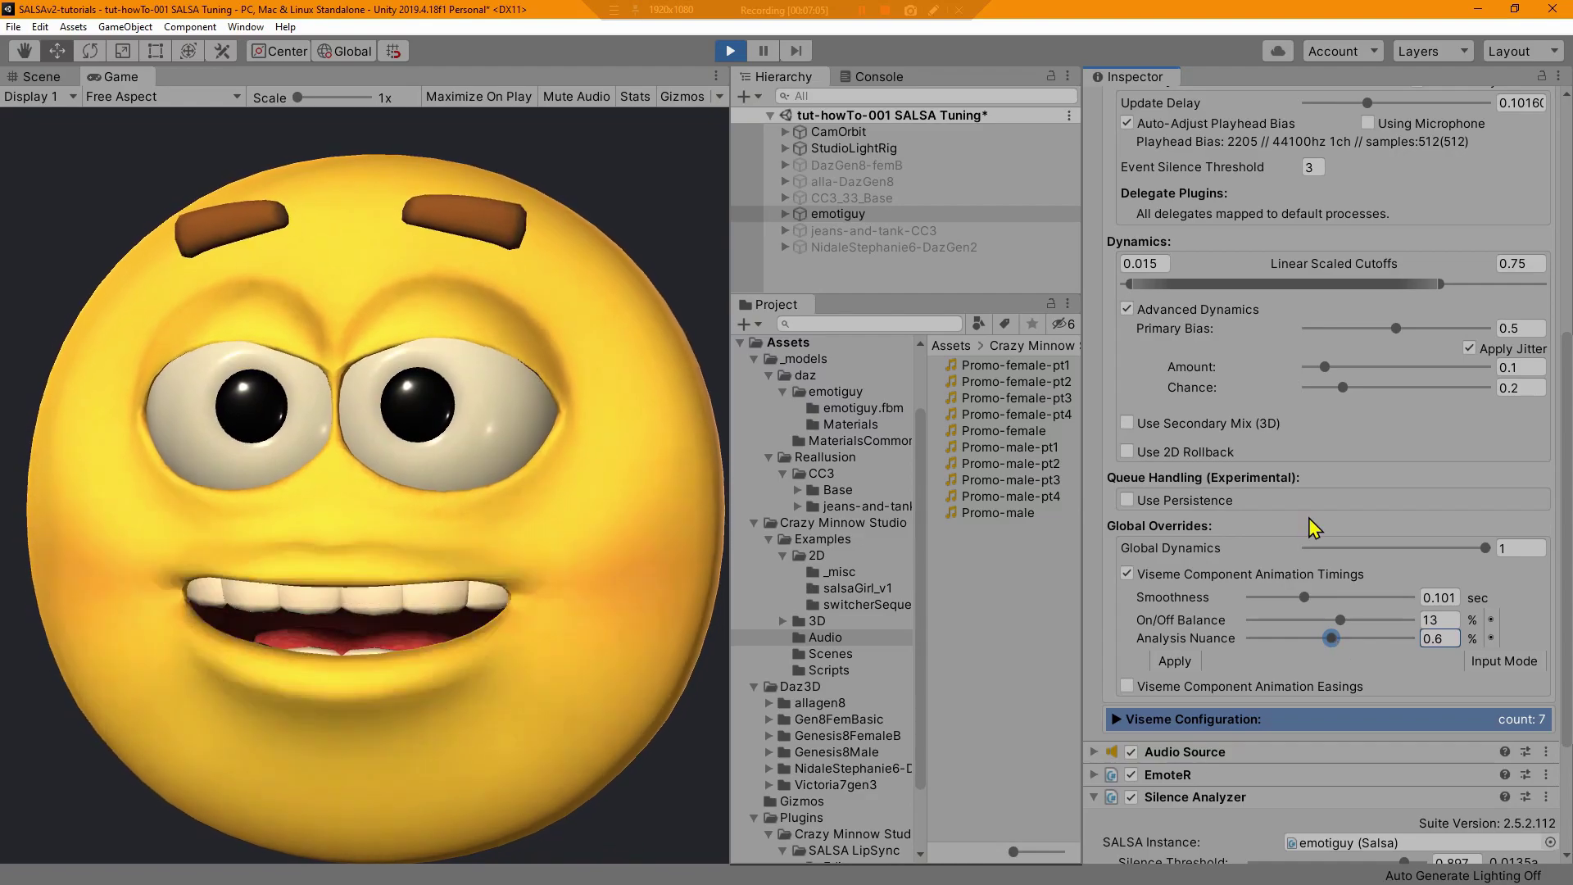
scroll(1353, 446, "up", 5)
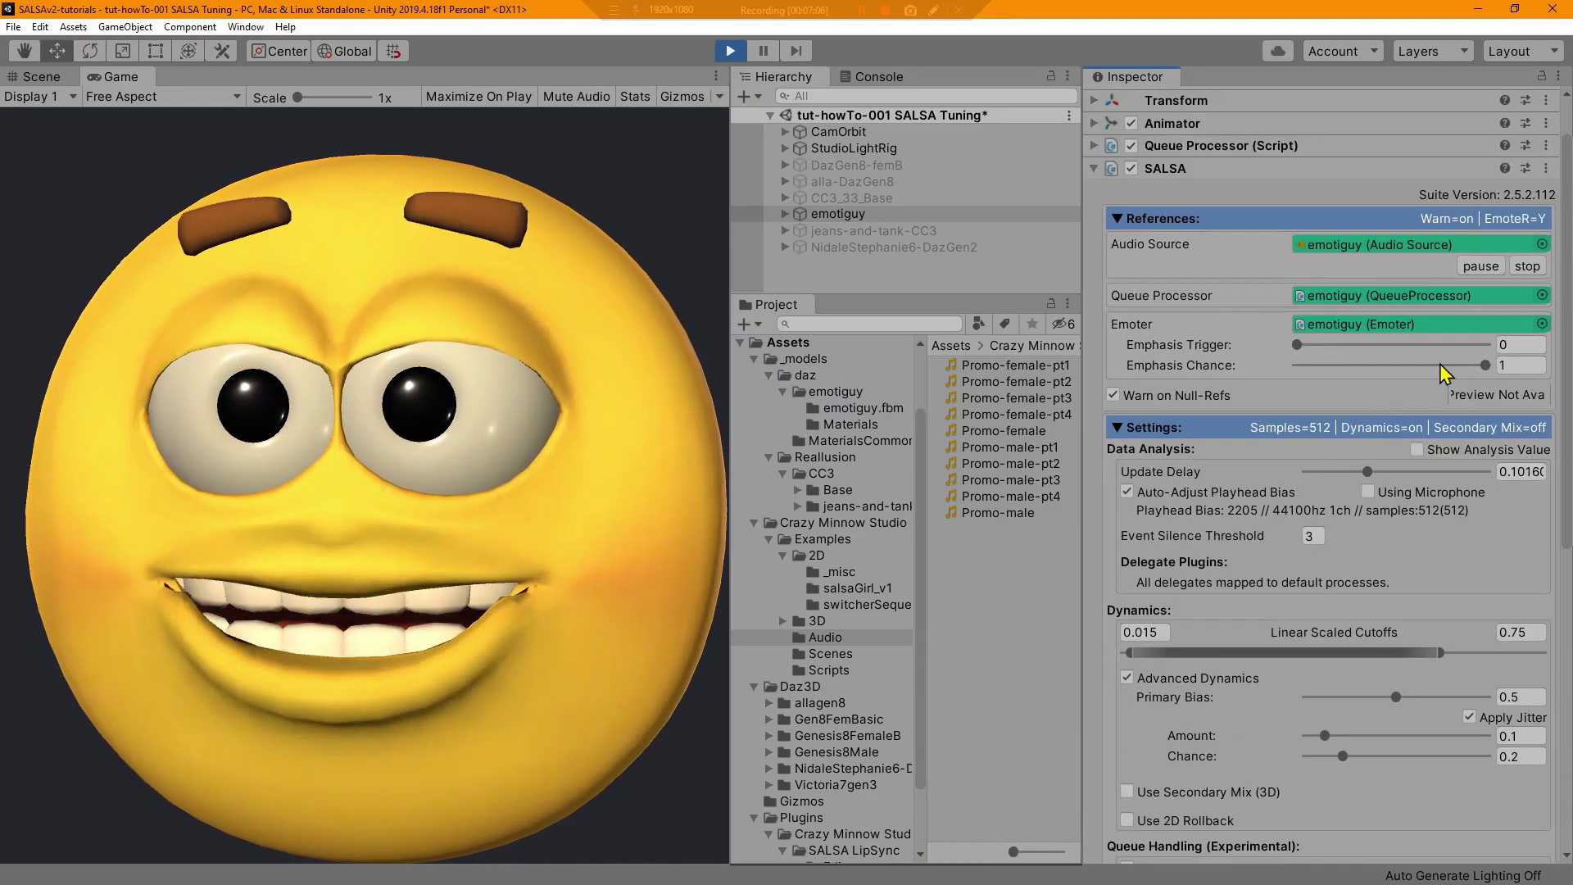
- Copy the tuned SALSA component in play mode, stop playing, and paste the values back into SALSA
left_click(1545, 168)
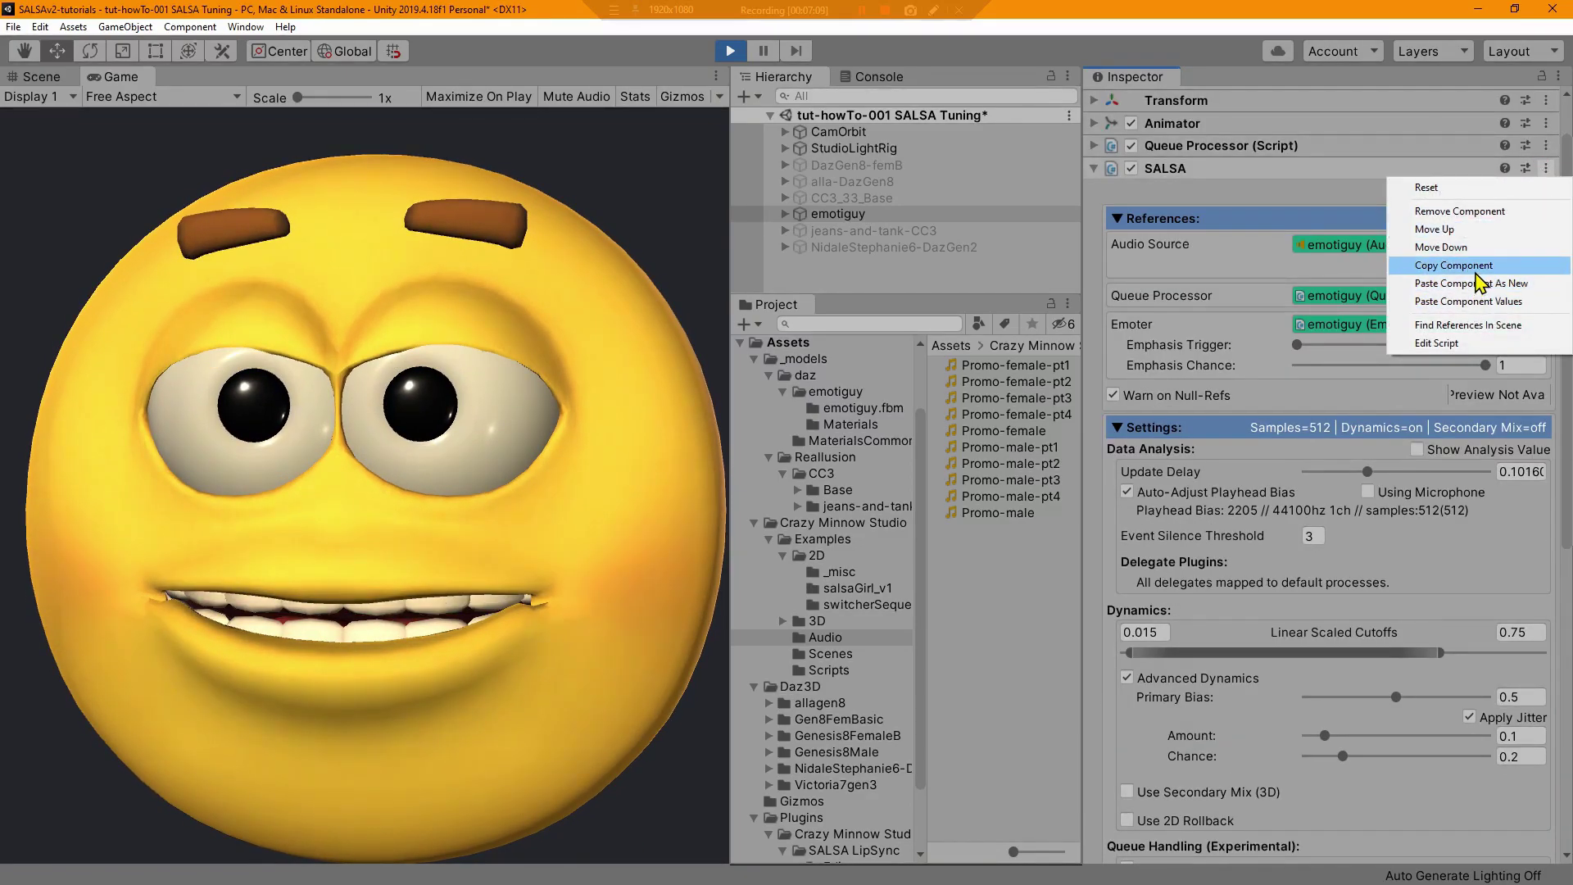
left_click(1470, 303)
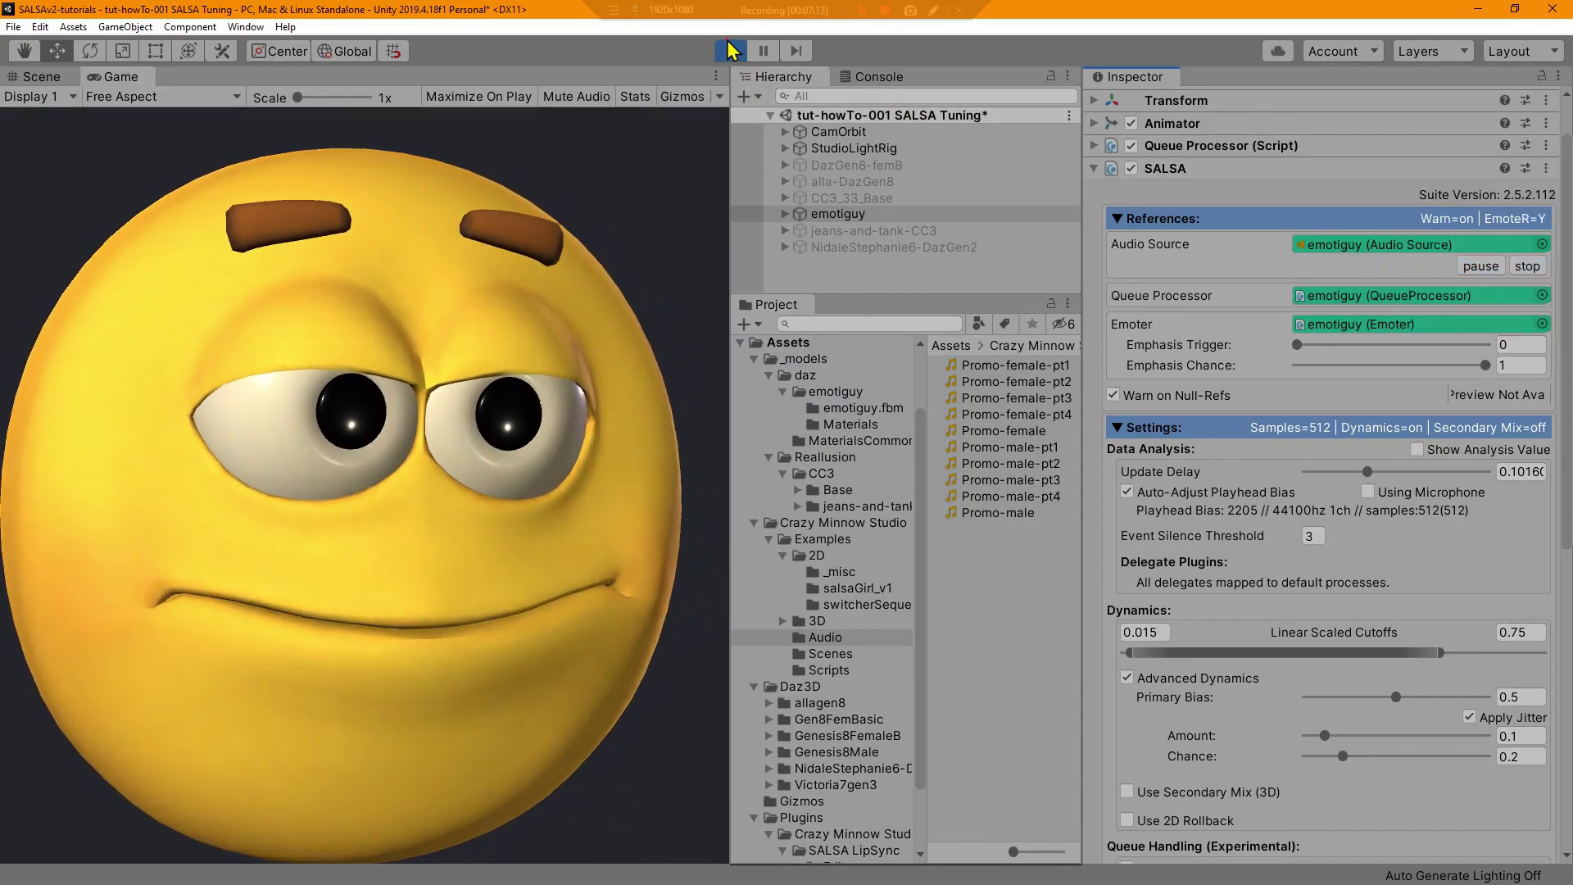
left_click(730, 50)
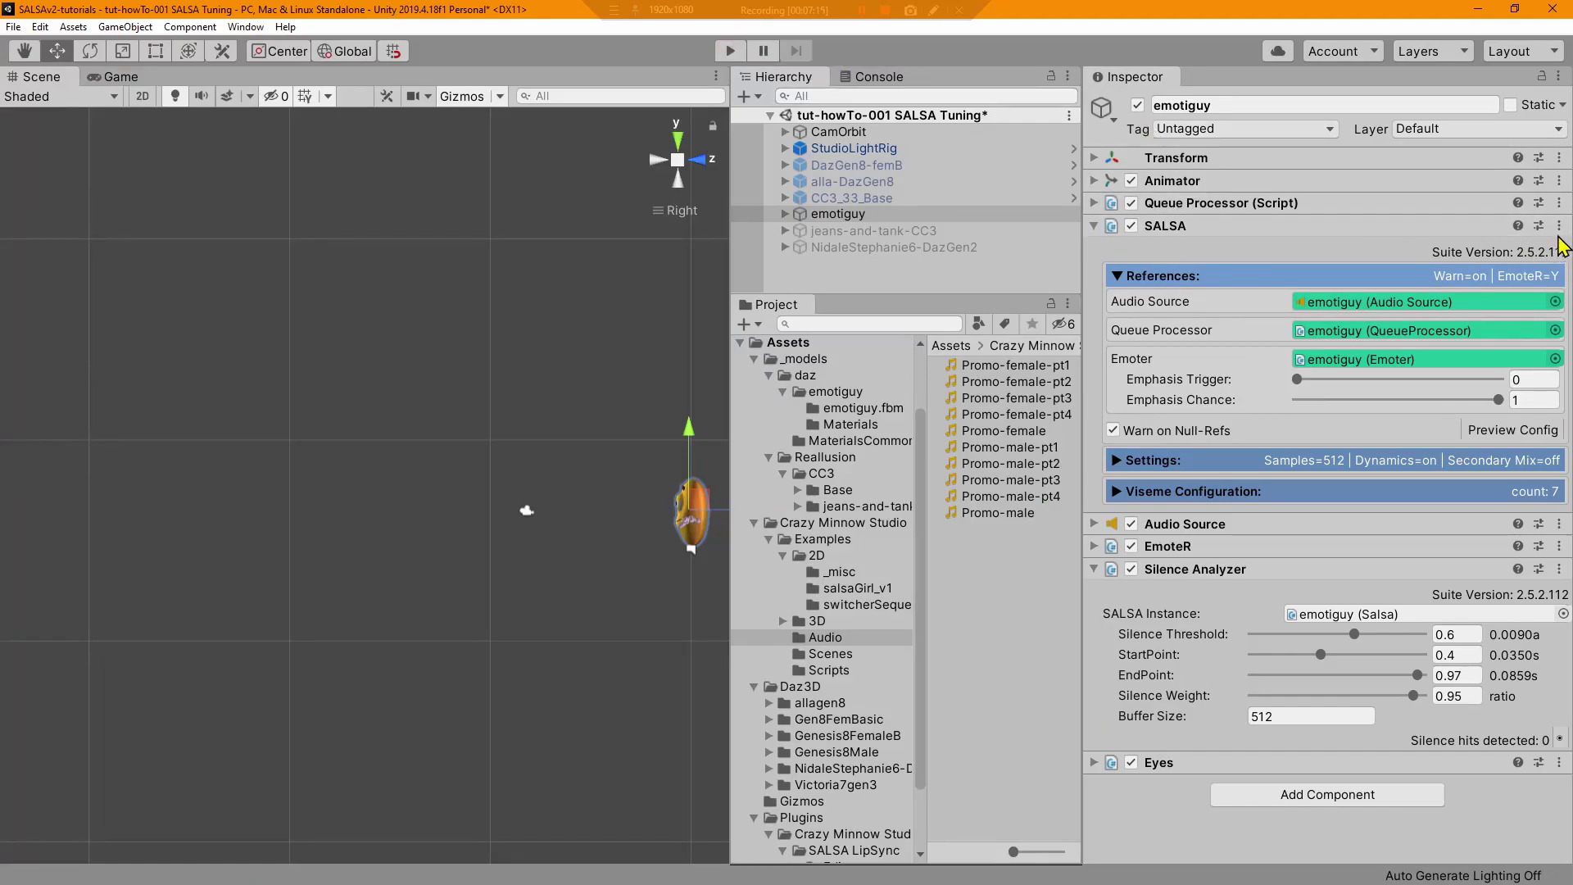
left_click(1558, 225)
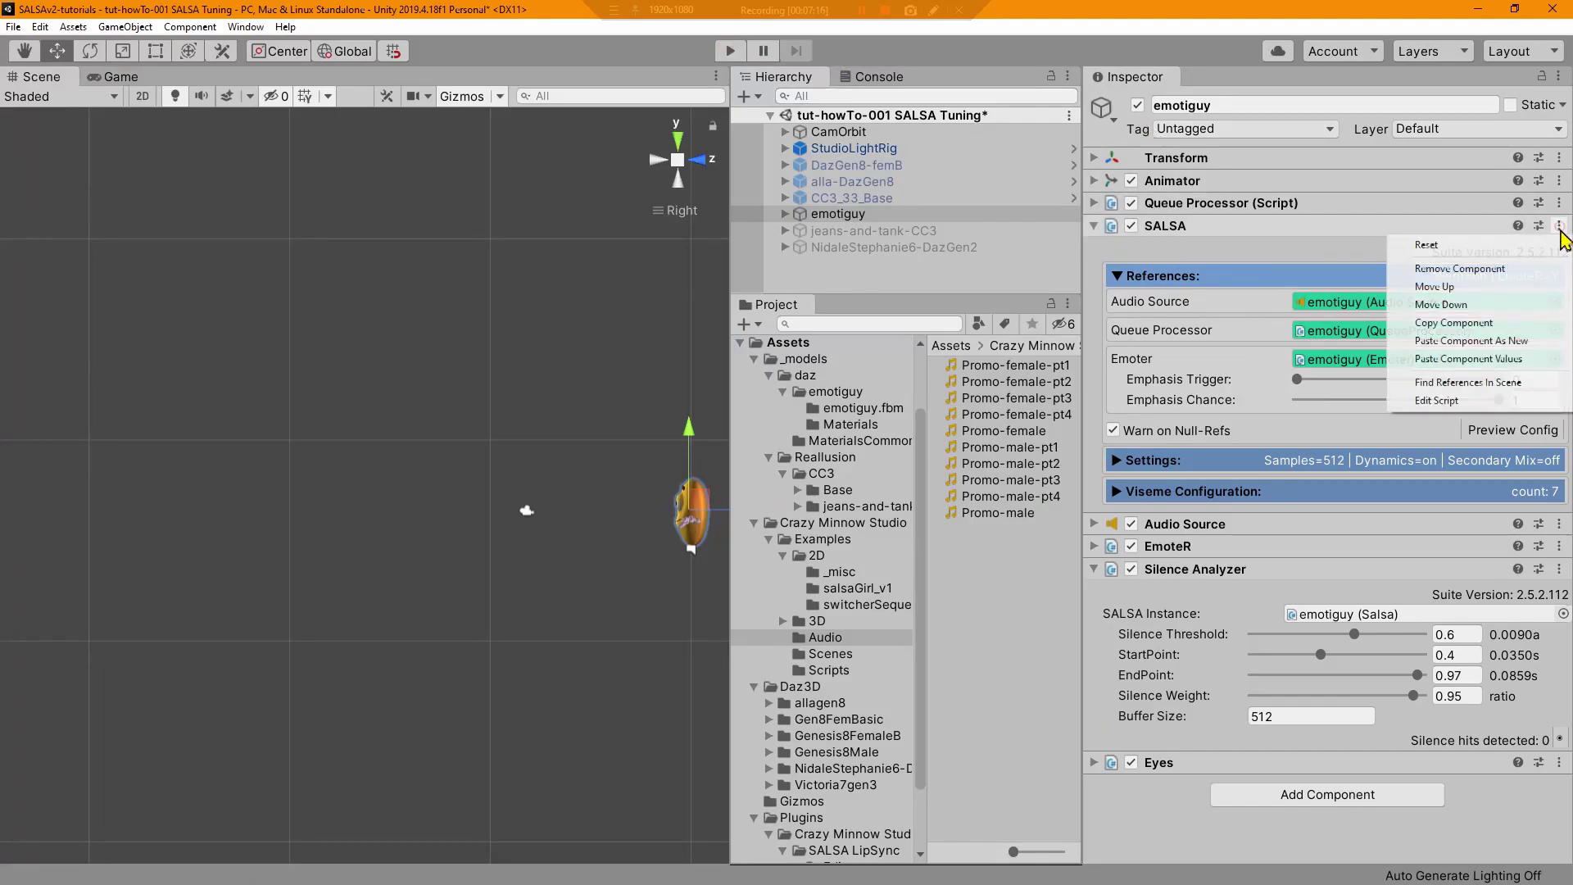
left_click(1474, 361)
- Expand the Promo-male Audio Source settings and switch to the Game view of emotiguy
scroll(1432, 557, "down", 6)
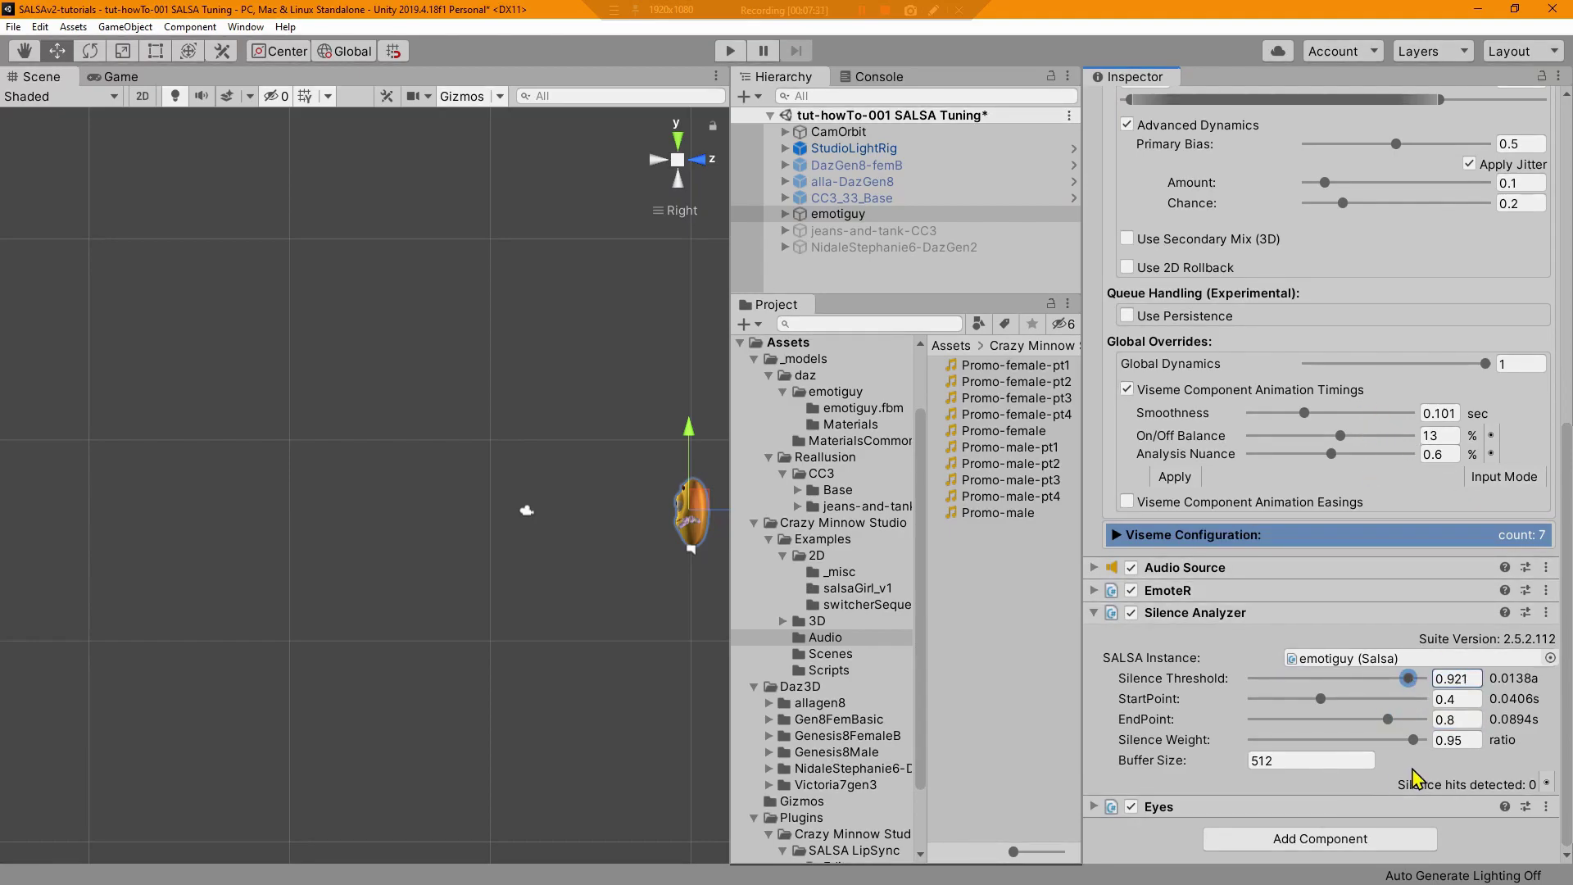
scroll(1335, 573, "up", 10)
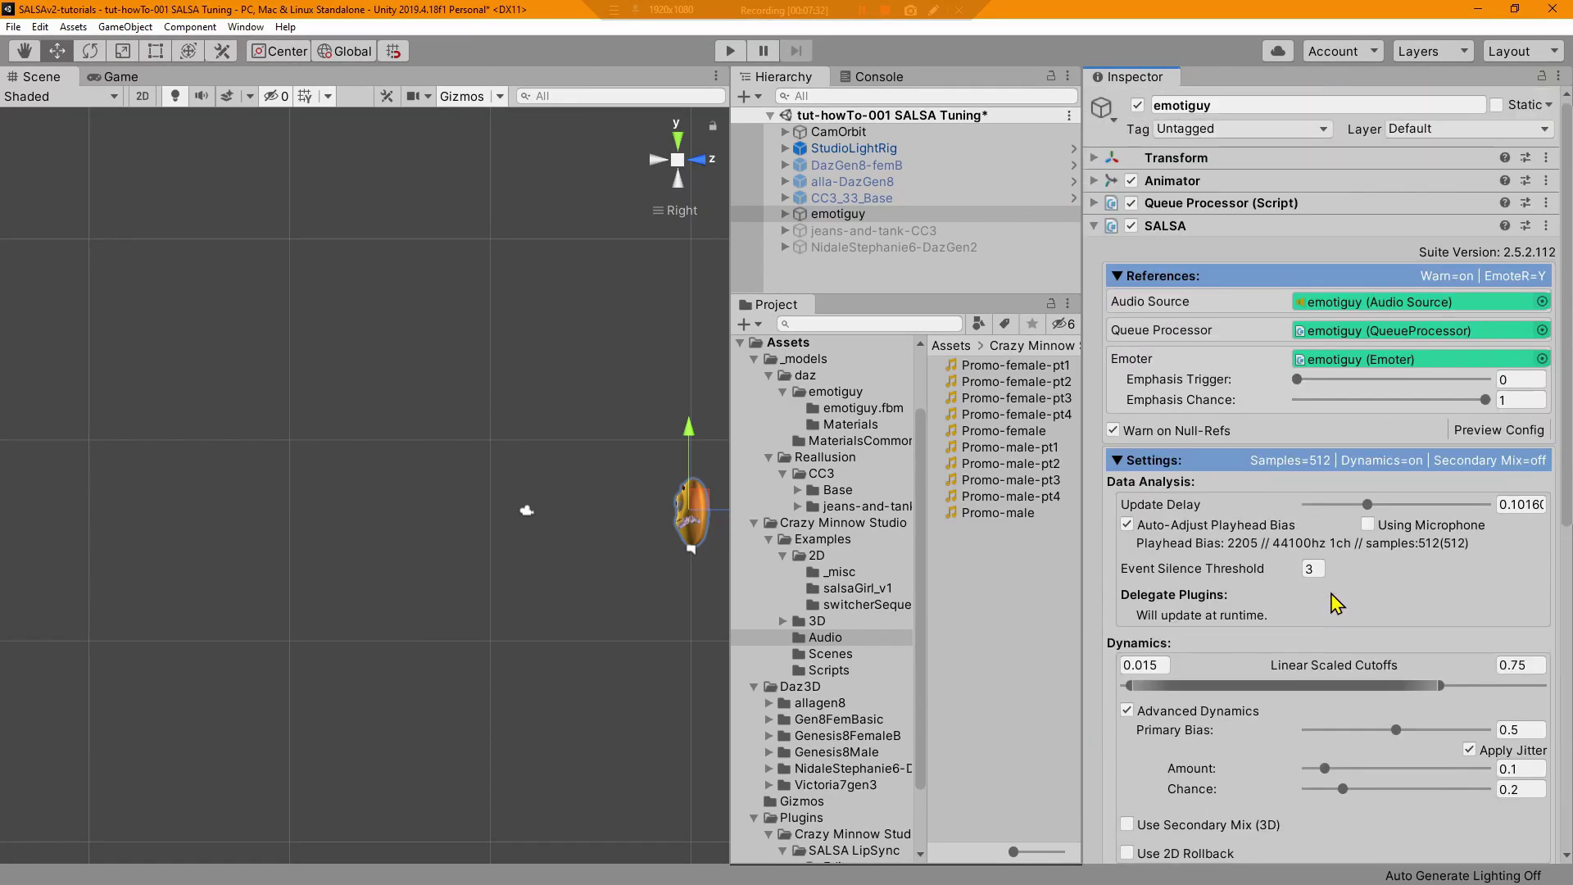
scroll(1338, 603, "down", 10)
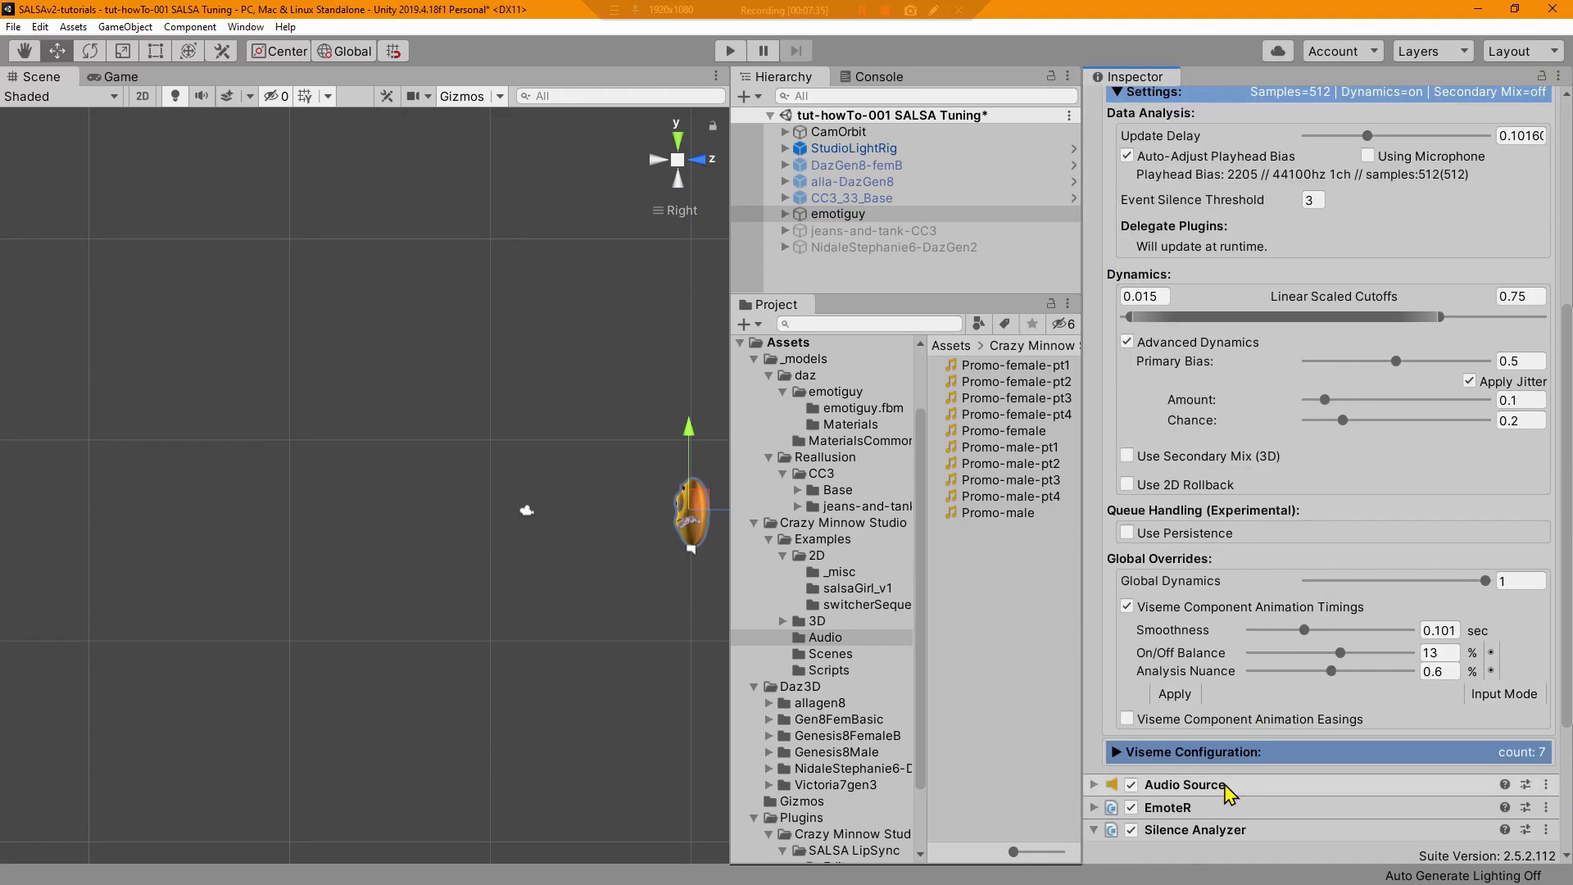
left_click(1226, 786)
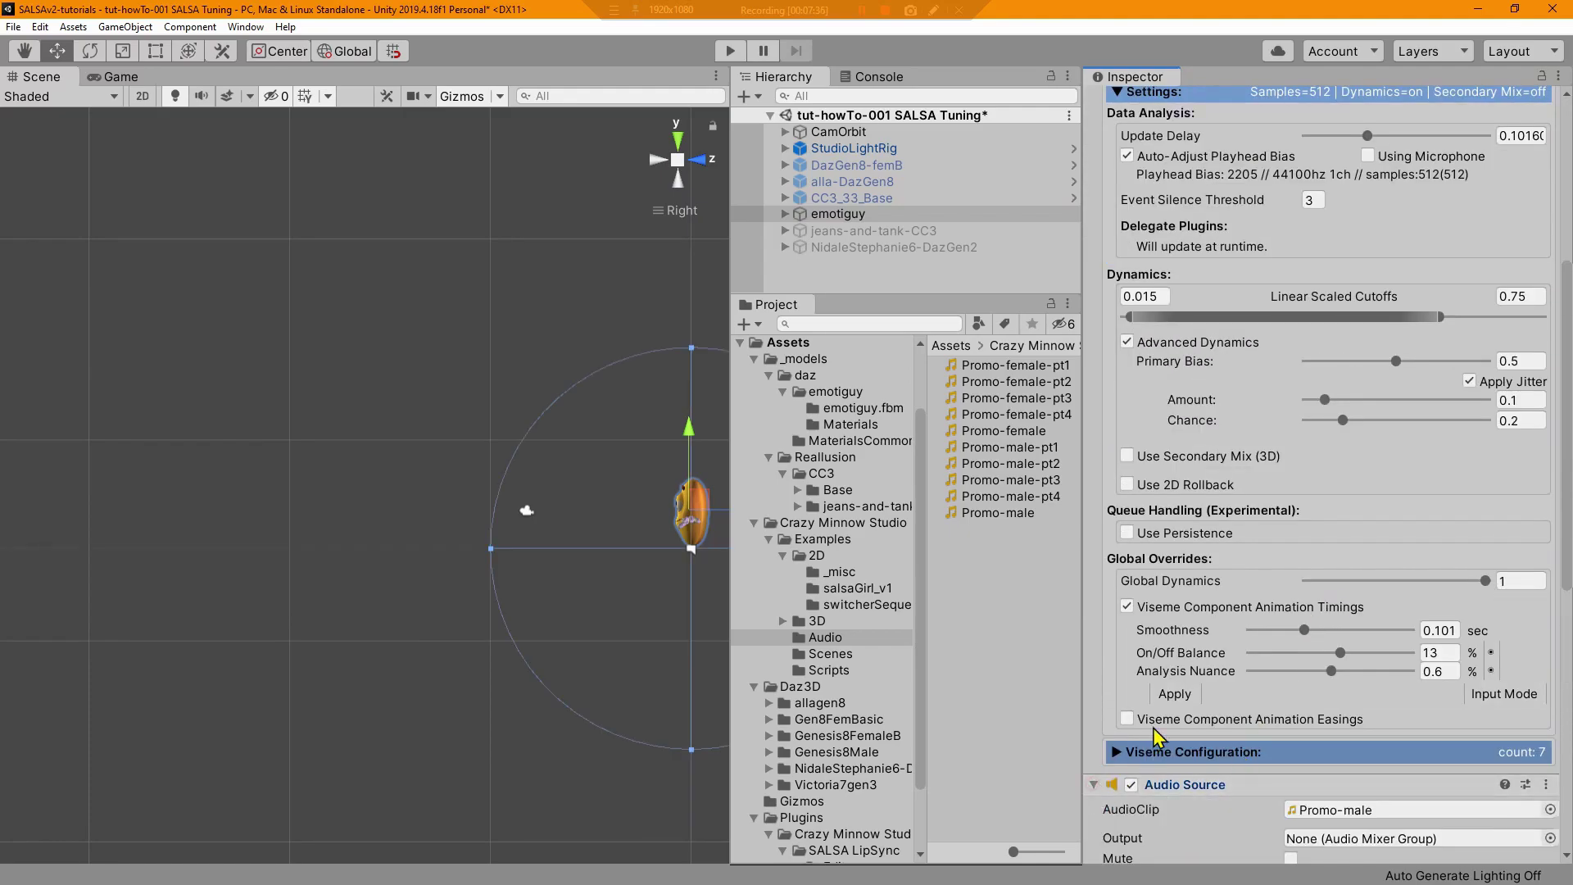
left_click(114, 76)
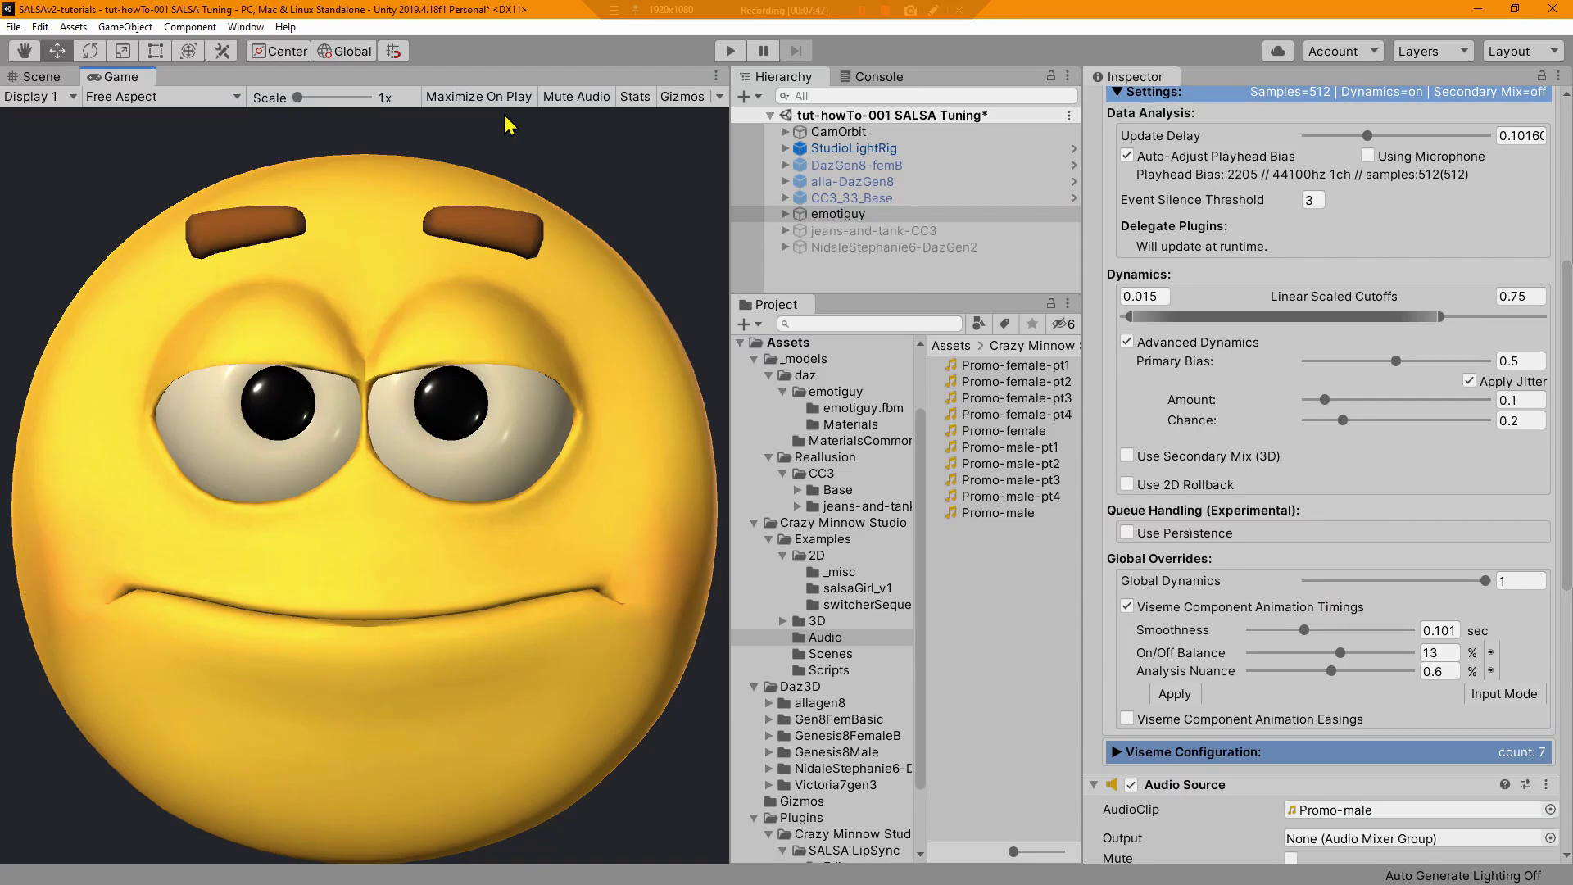
- Play the scene and lower the Audio Source Pitch from 1 to 0.64 while emotiguy lip-syncs
left_click(730, 51)
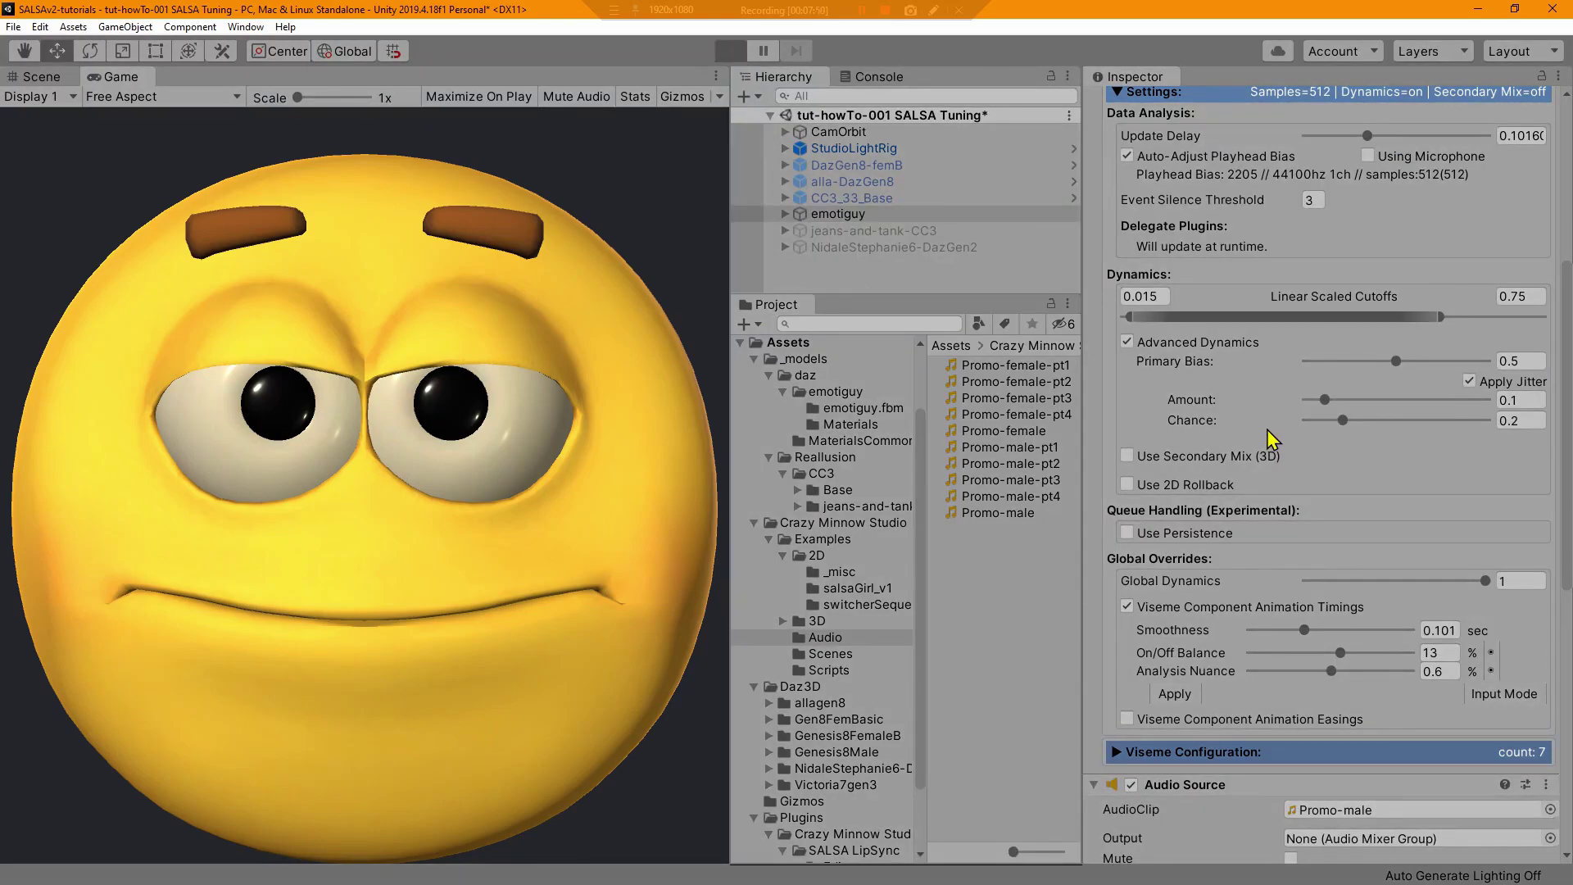
scroll(1385, 380, "up", 3)
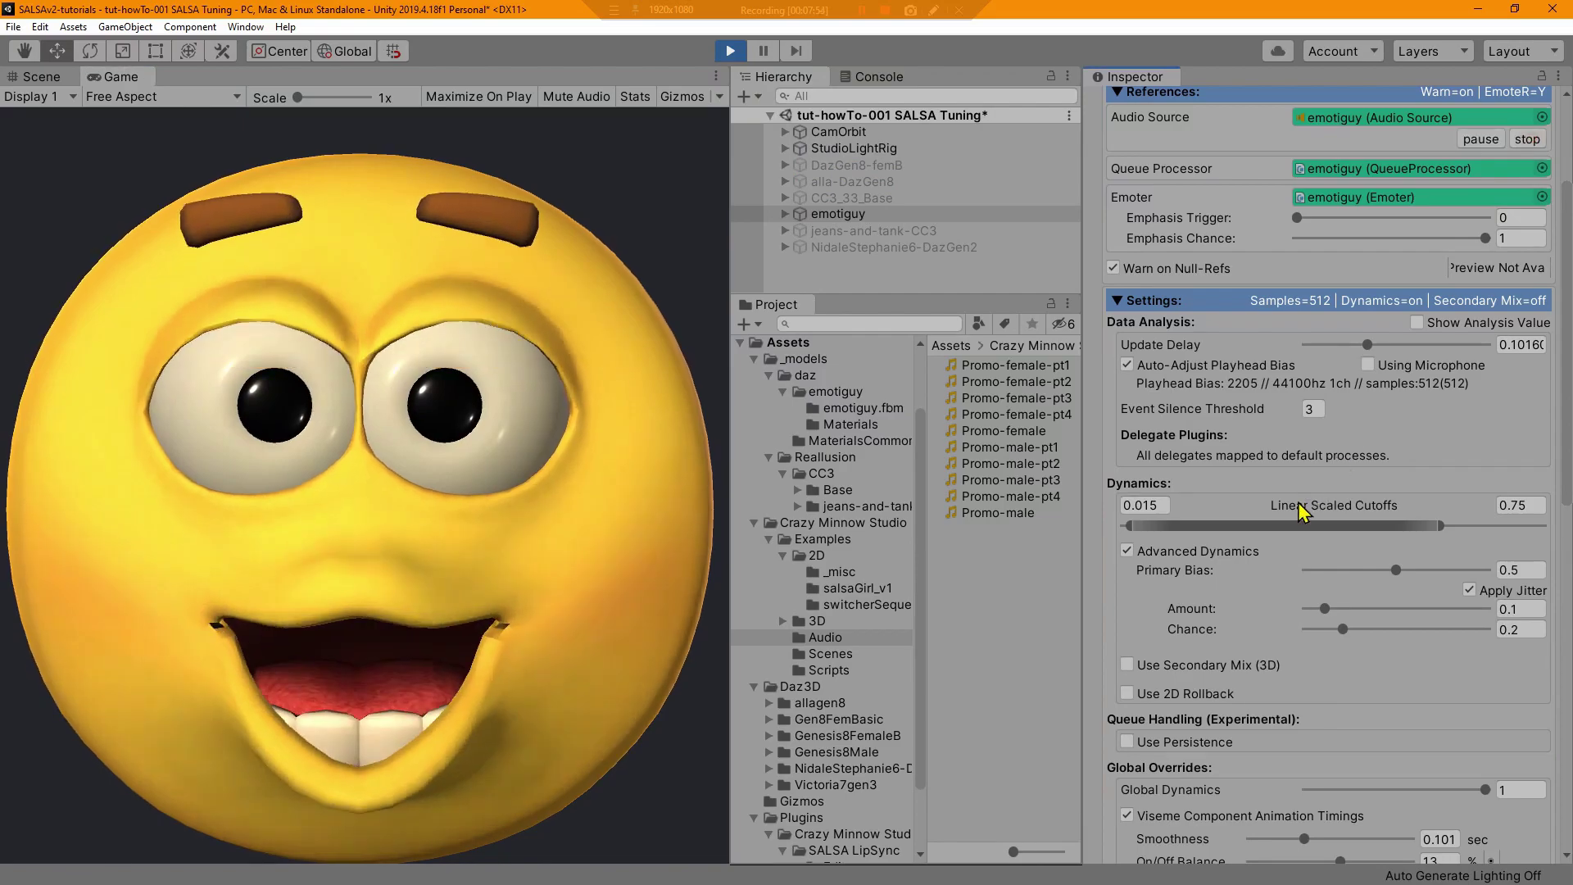
scroll(1276, 547, "down", 5)
scroll(1282, 559, "down", 3)
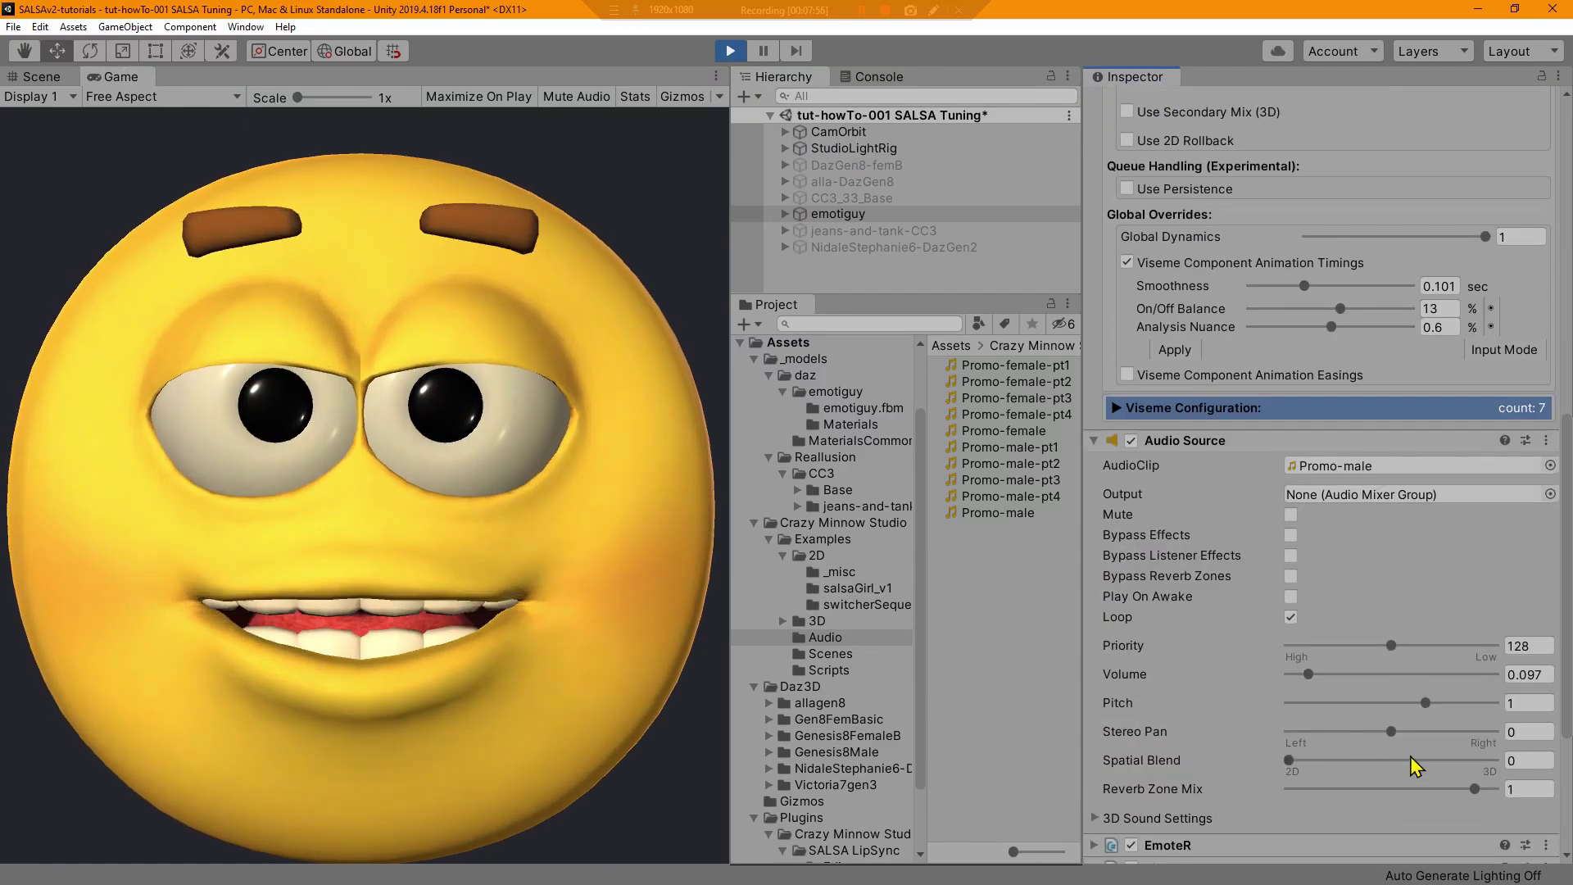
left_click_drag(1428, 704, 1417, 704)
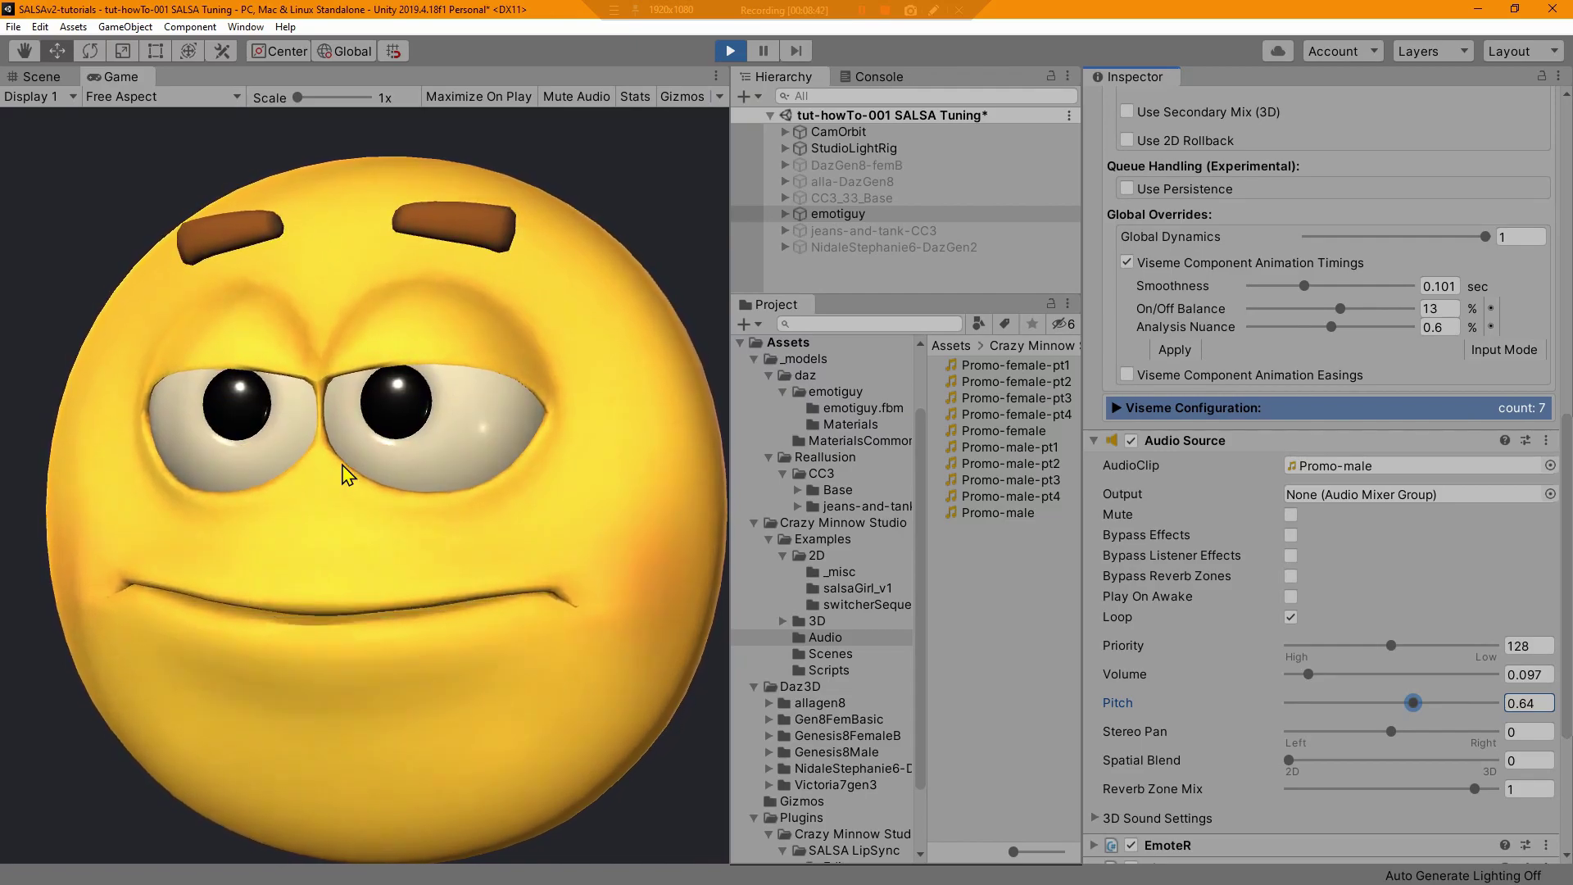
- Set the timing overrides to Smoothness 0.146 s, On/Off Balance 21% and Analysis Nuance -7.1%
left_click(1096, 442)
scroll(1275, 506, "up", 5)
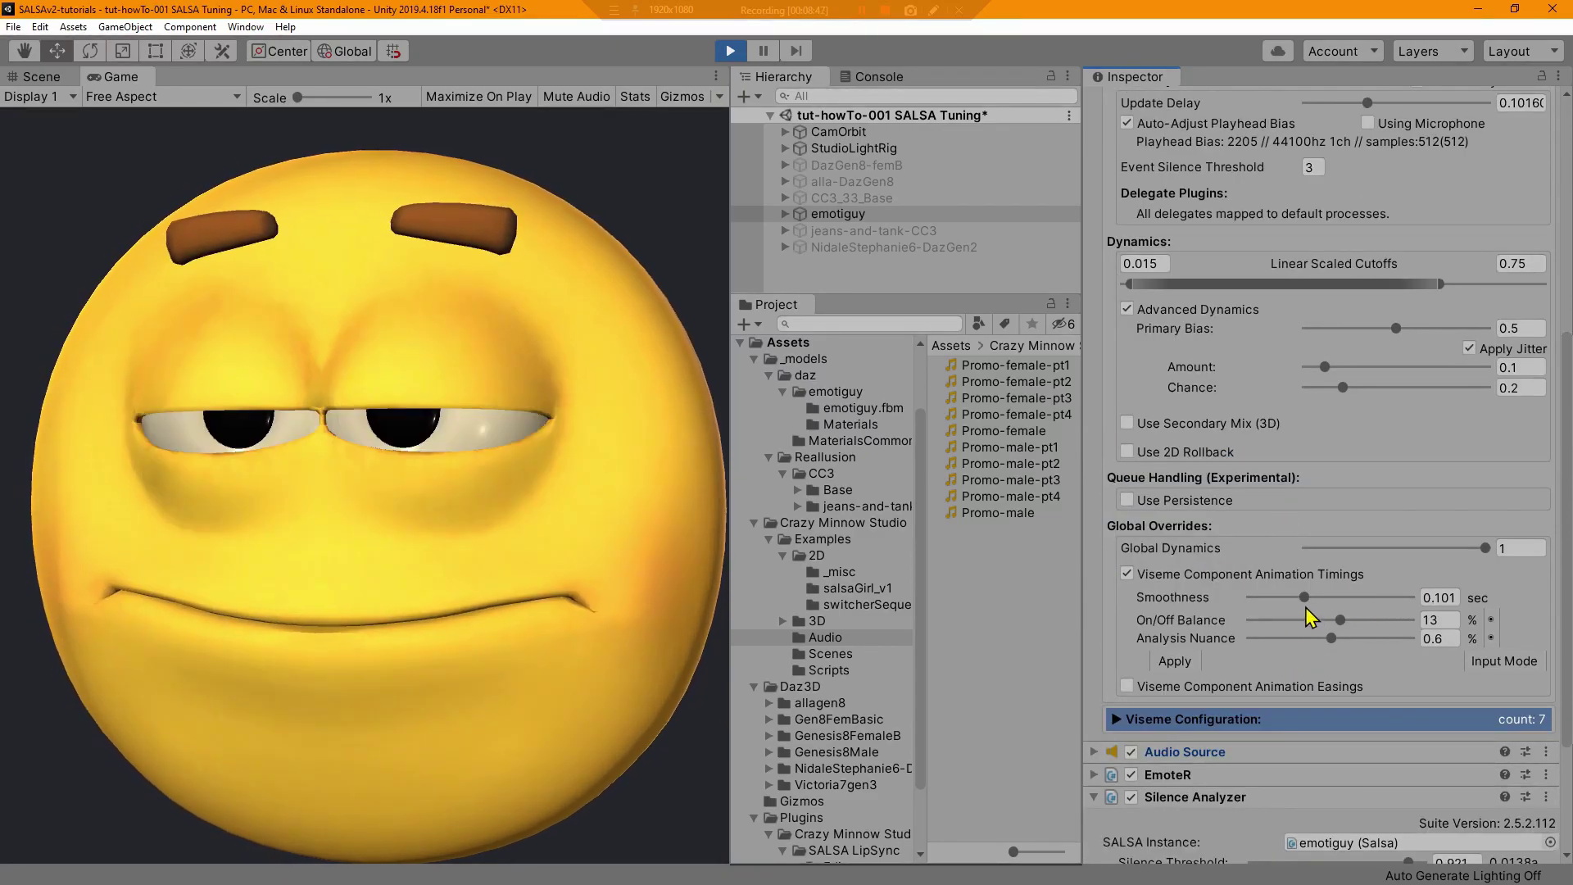
left_click_drag(1305, 603, 1309, 602)
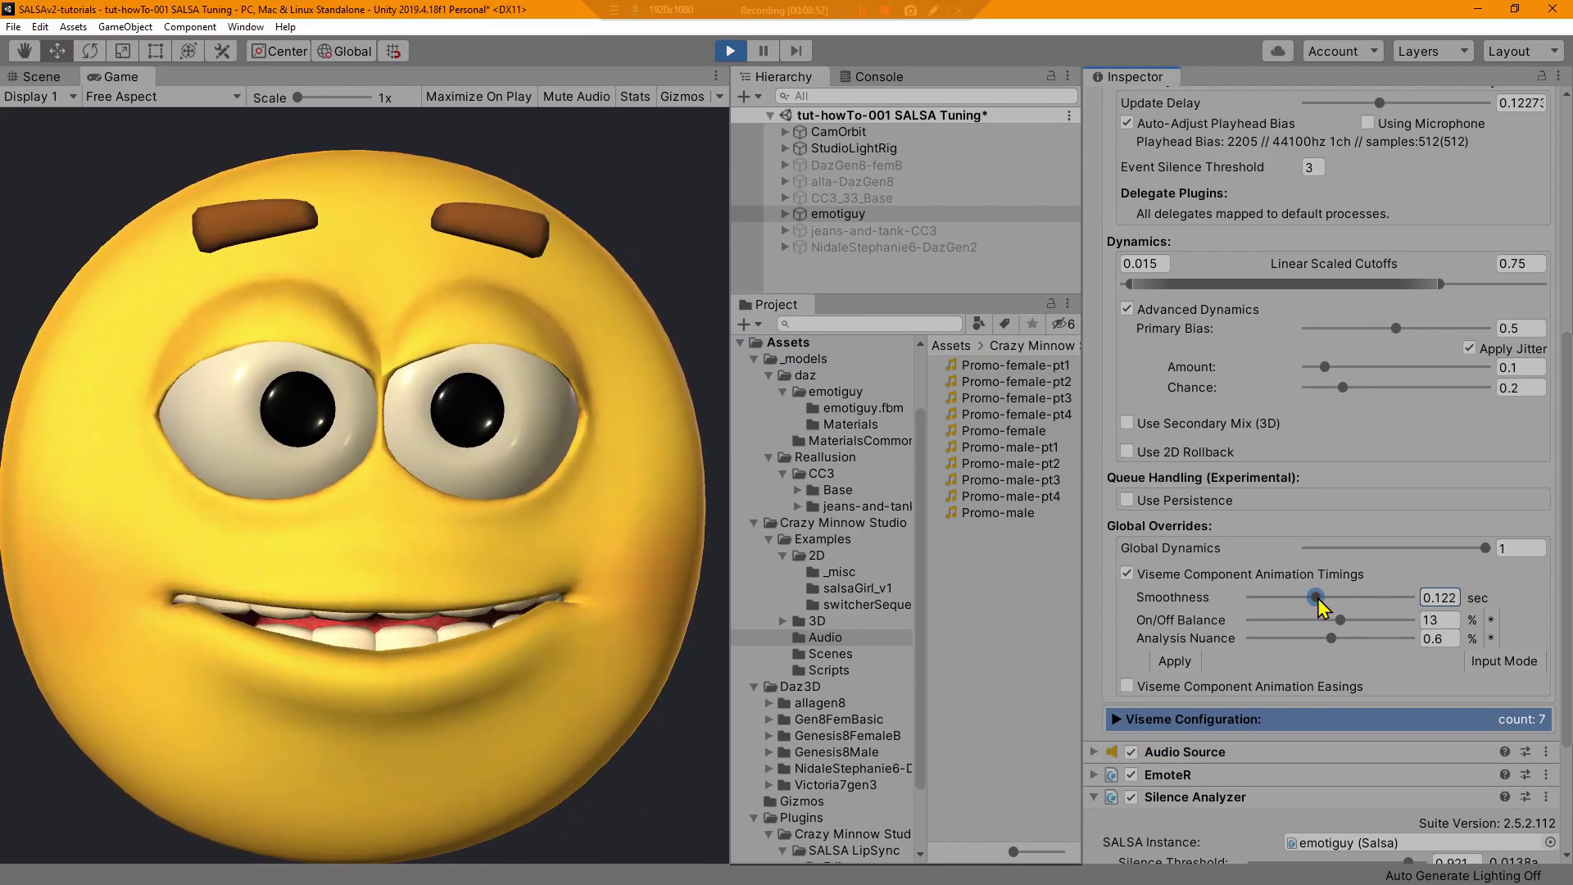
left_click(1340, 621)
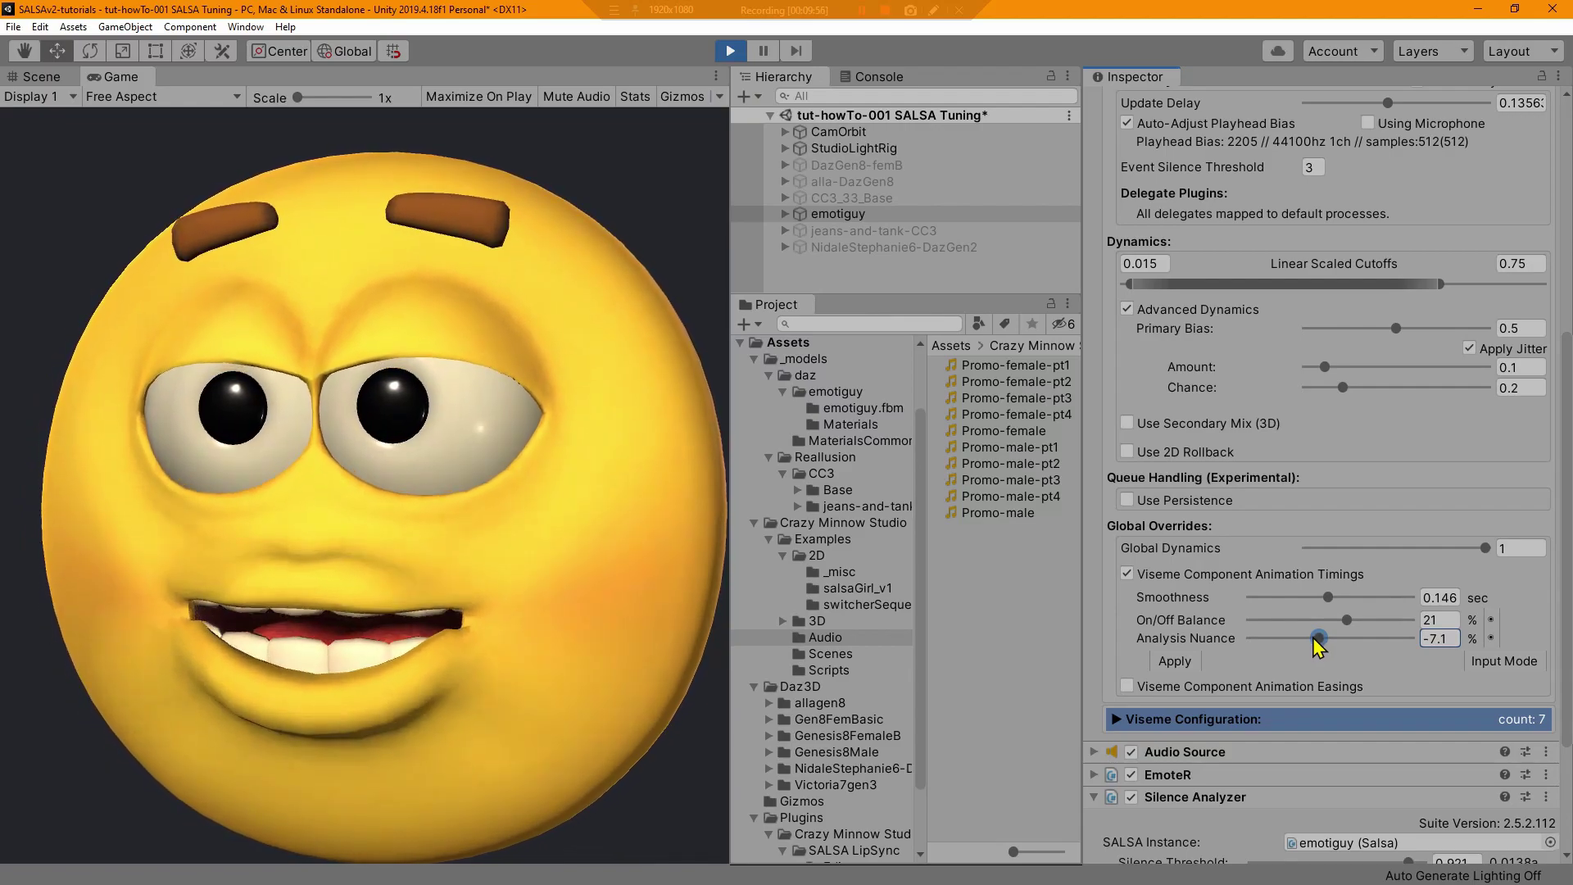
scroll(1317, 647, "down", 3)
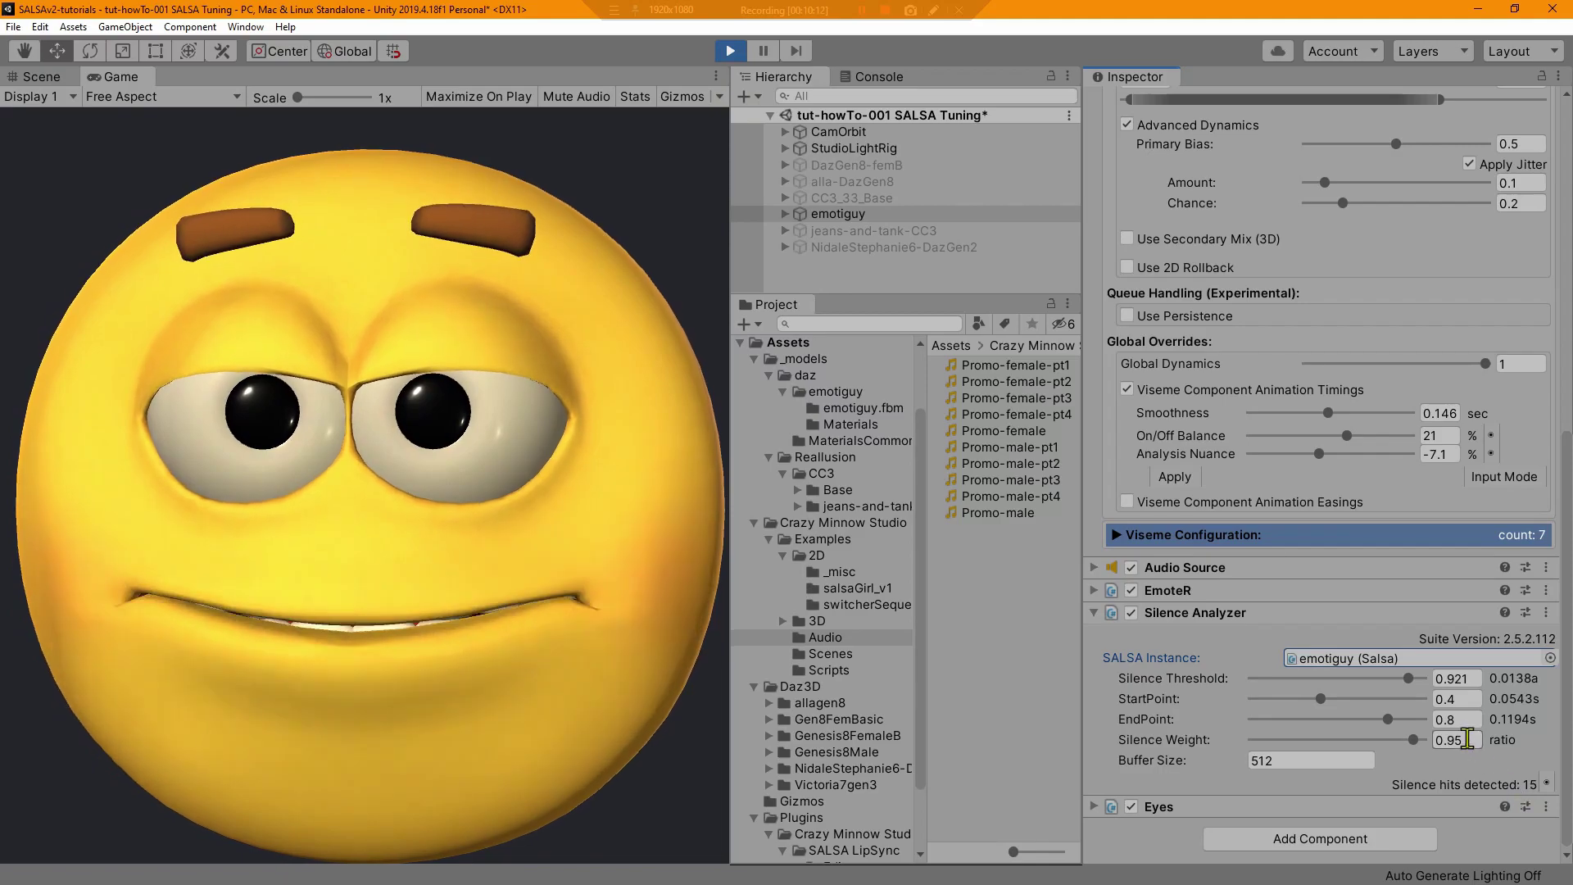
scroll(1444, 729, "up", 5)
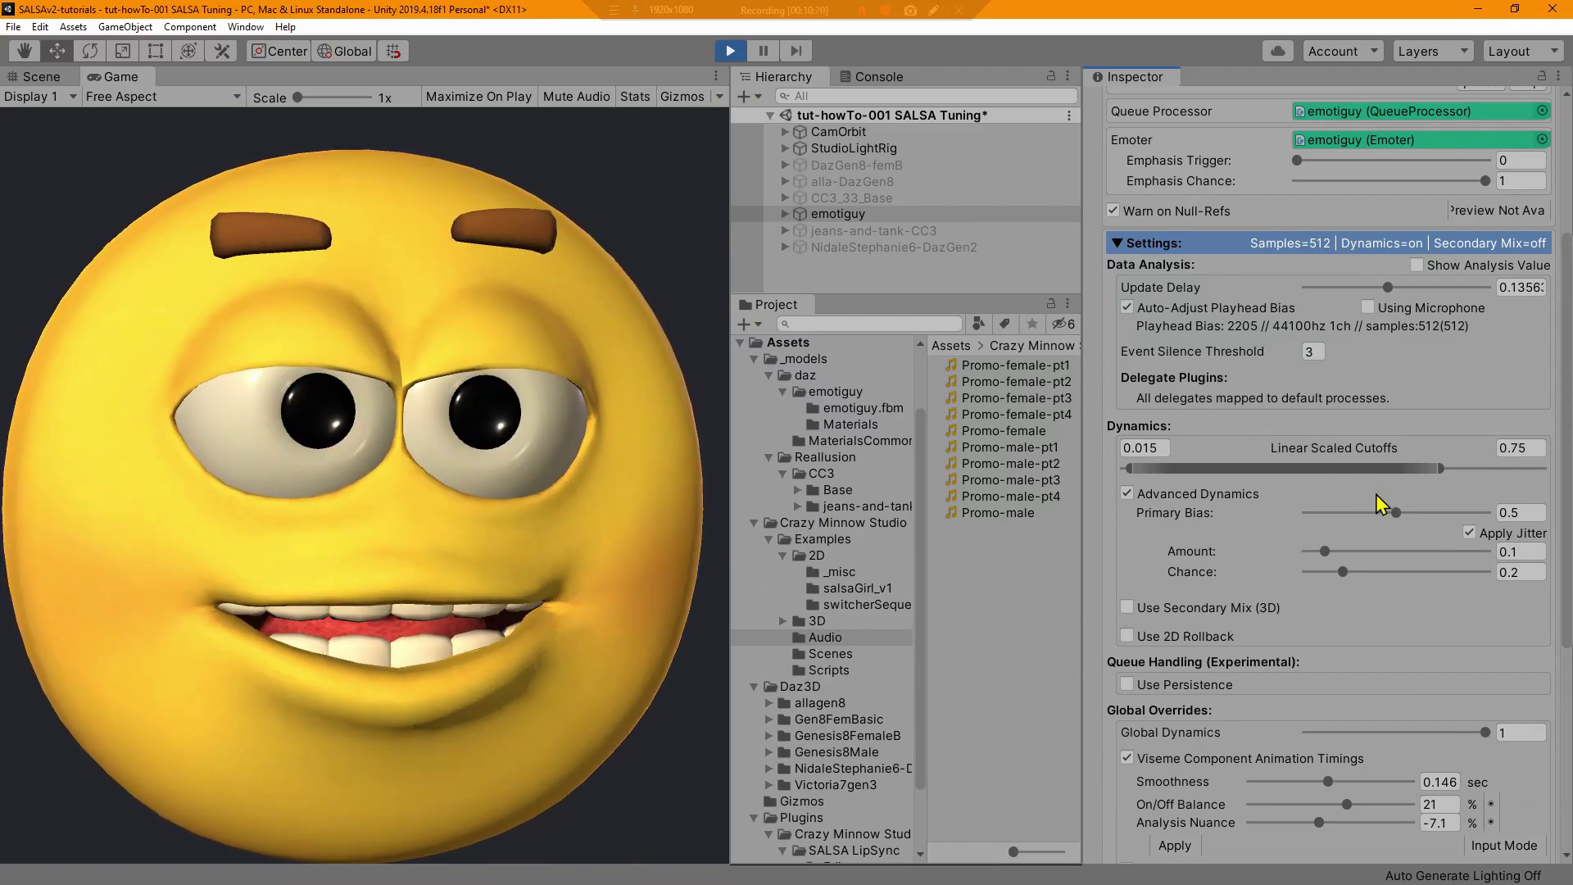
- Drop the Advanced Dynamics Primary Bias to 0, then raise it to 0.728
left_click_drag(1396, 513, 1306, 514)
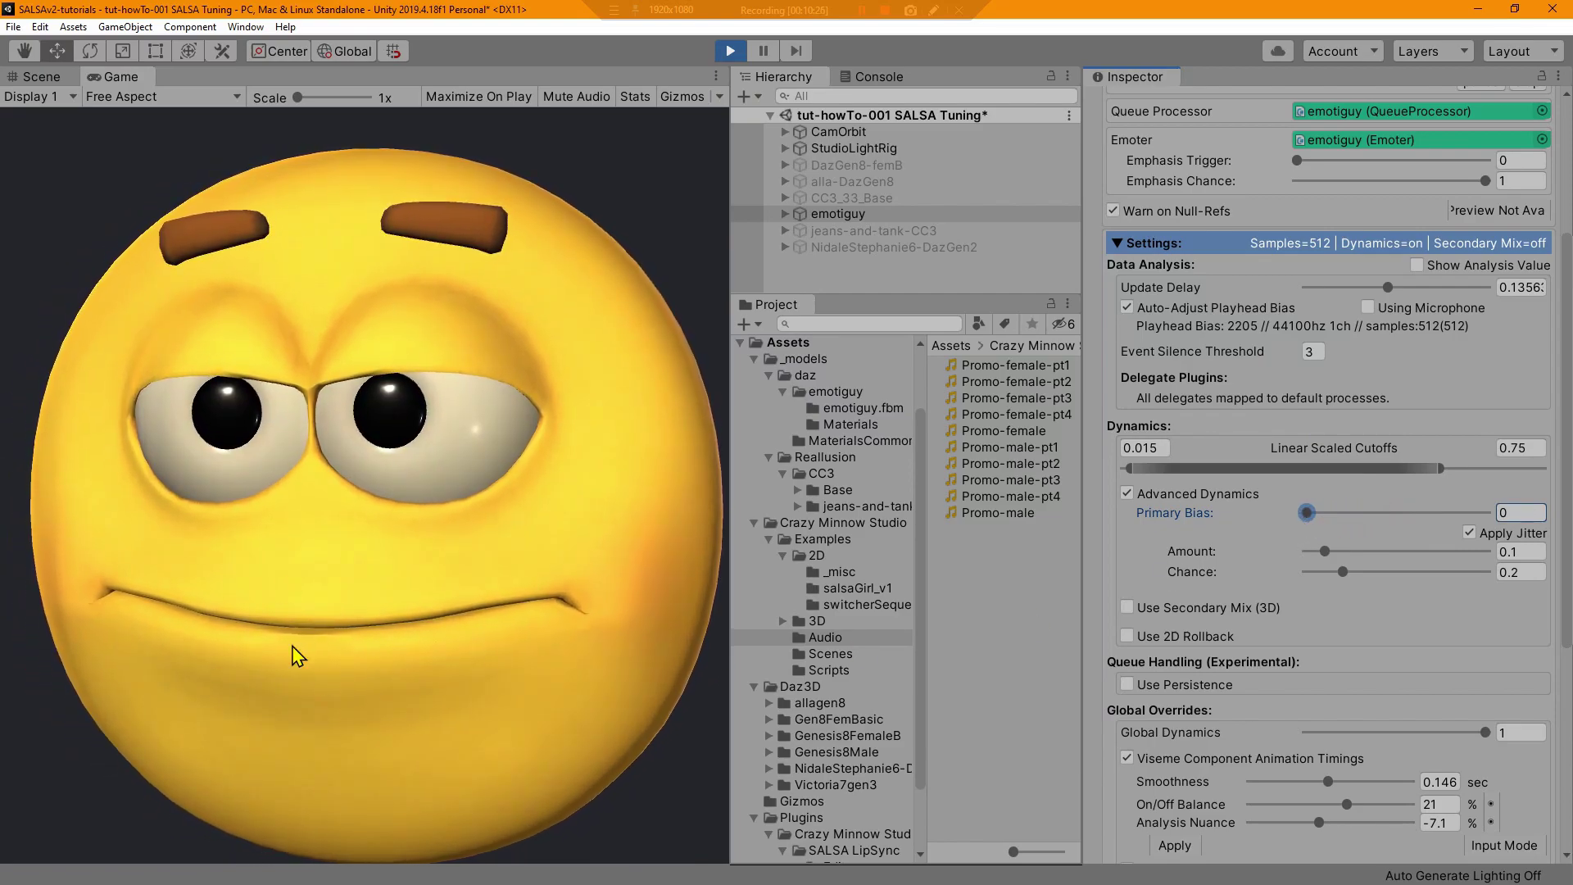
left_click_drag(1307, 516, 1439, 522)
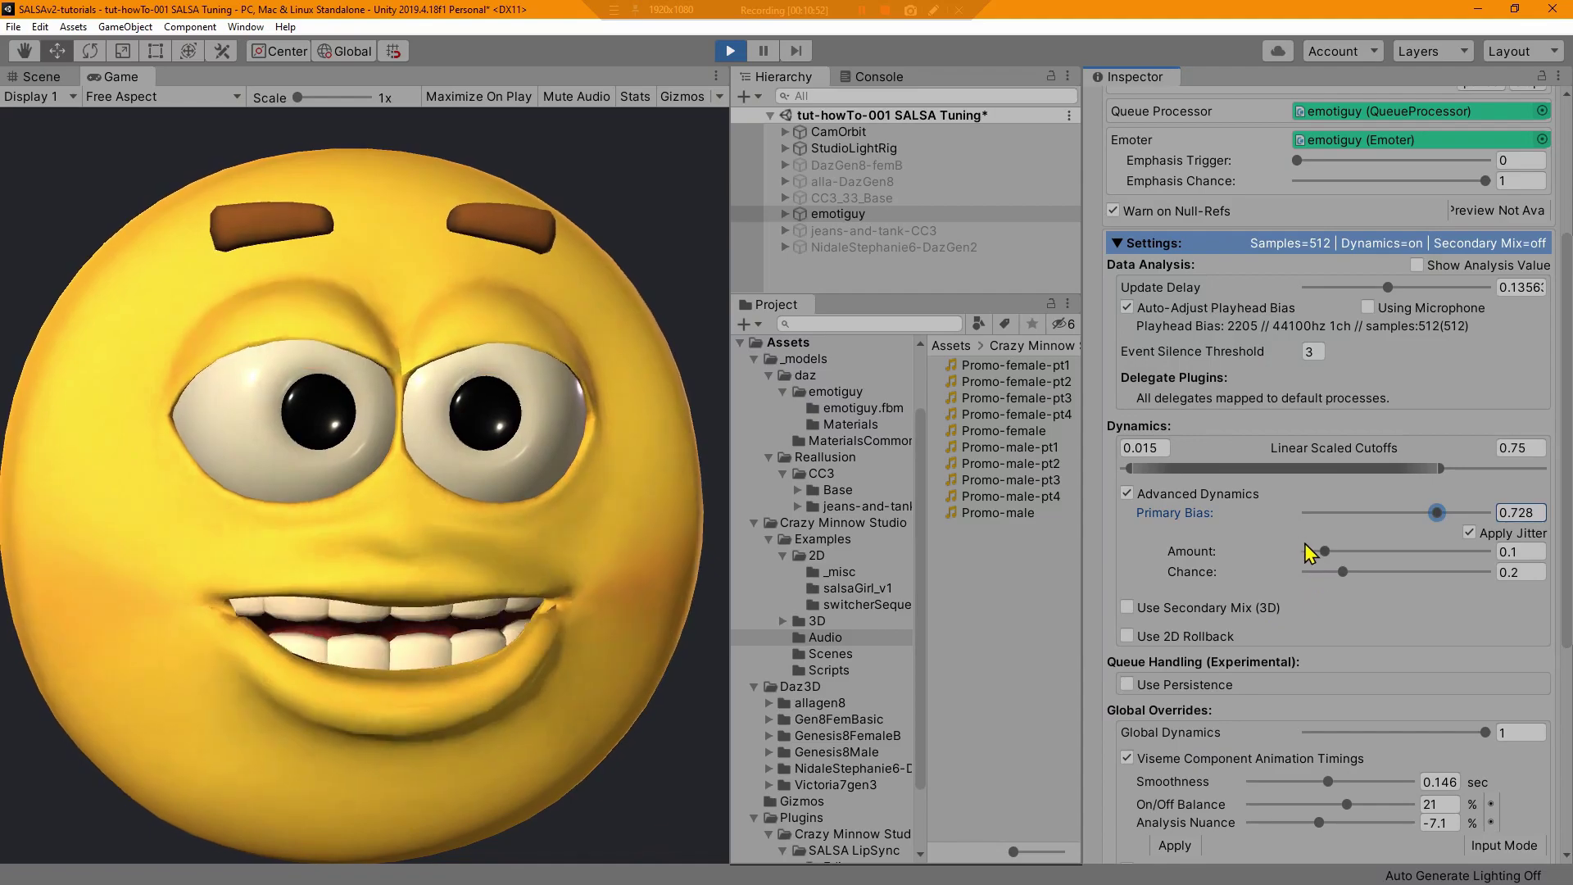
scroll(1376, 694, "down", 5)
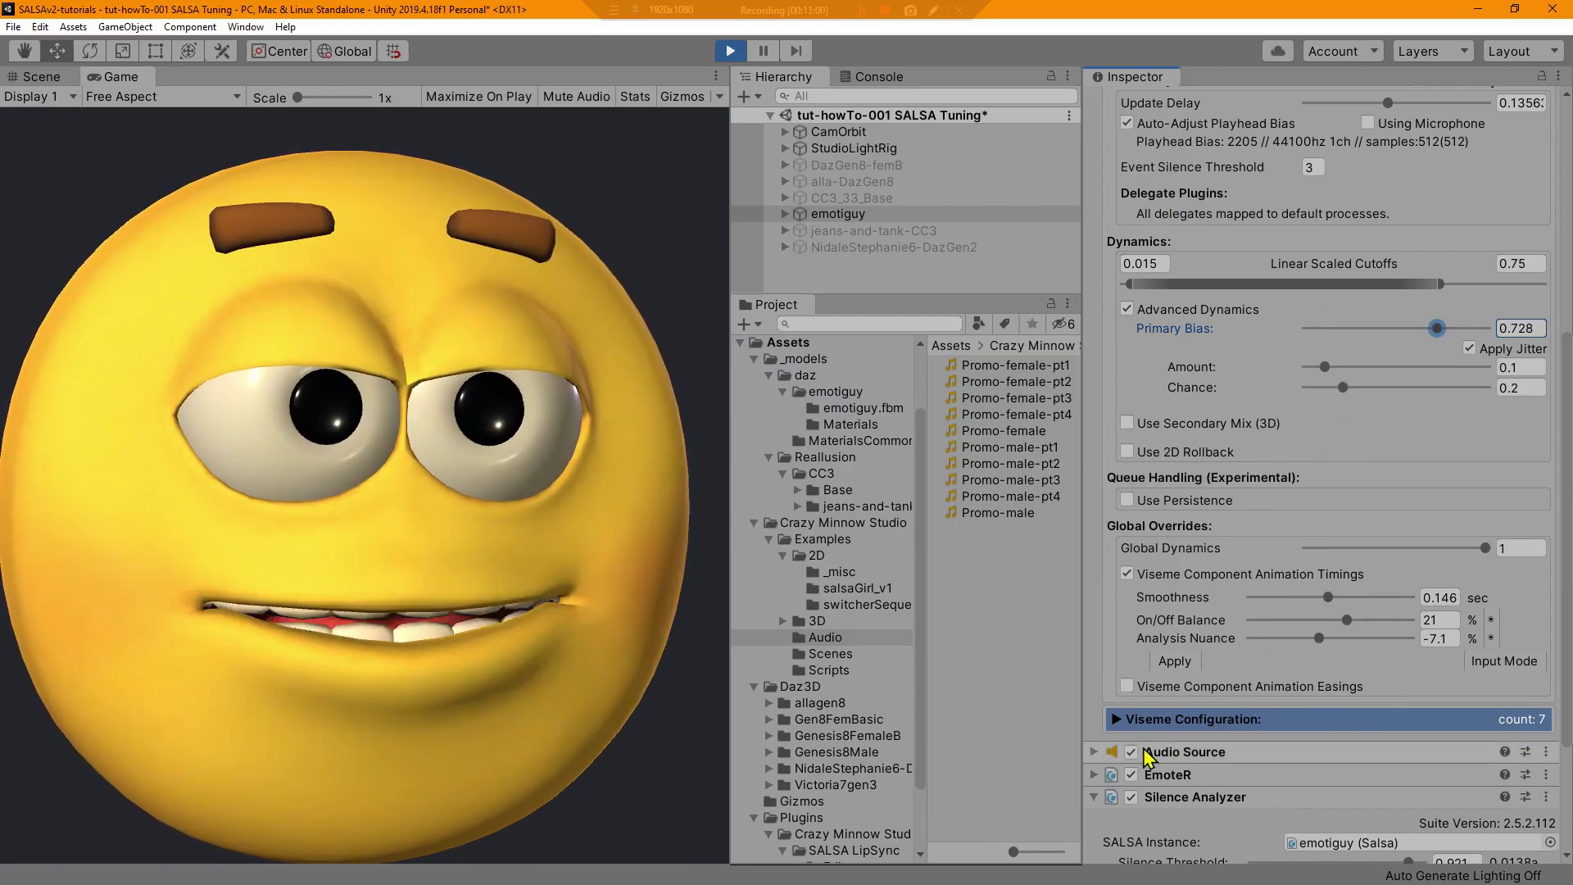
- Expand the Promo-male Audio Source and raise its Pitch from 0.64 to 1.54 during play
left_click(1094, 752)
scroll(1206, 637, "down", 3)
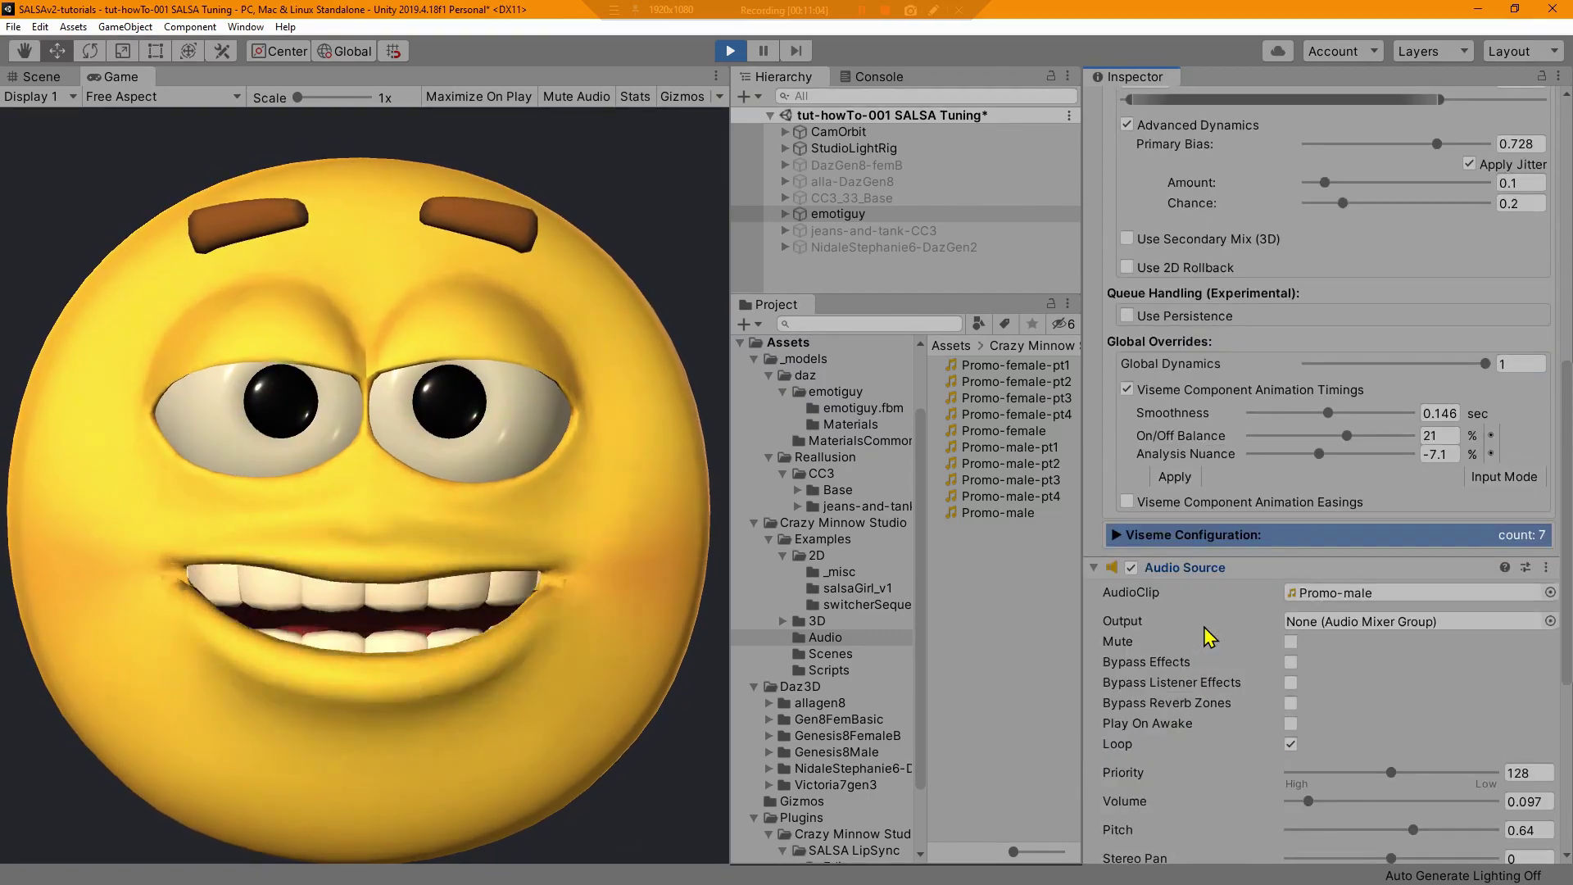
scroll(1208, 635, "down", 3)
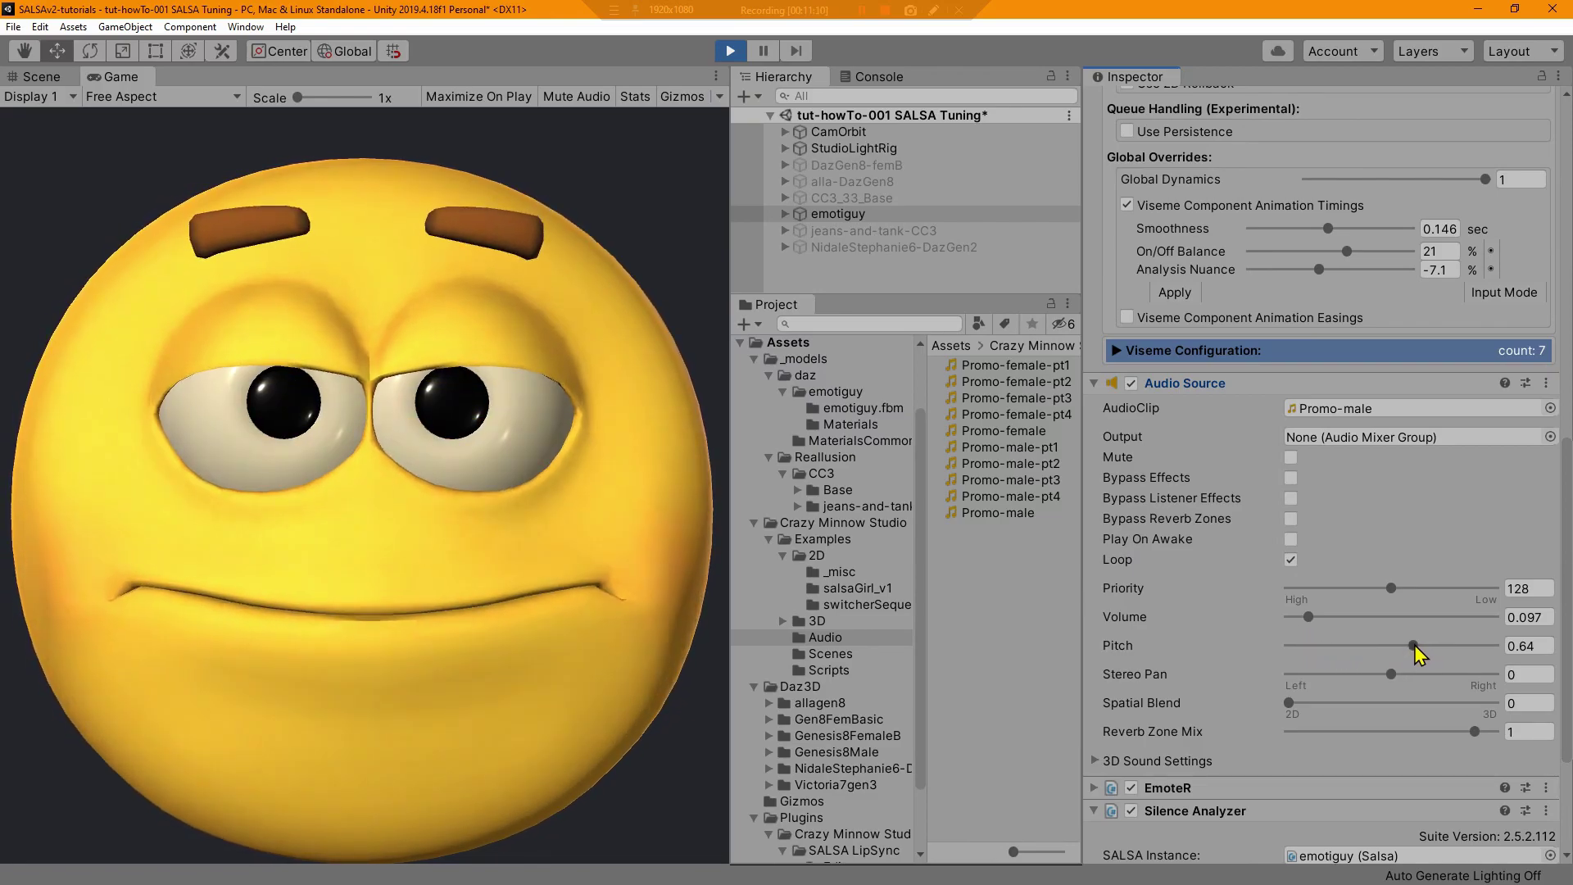
left_click_drag(1414, 646, 1445, 647)
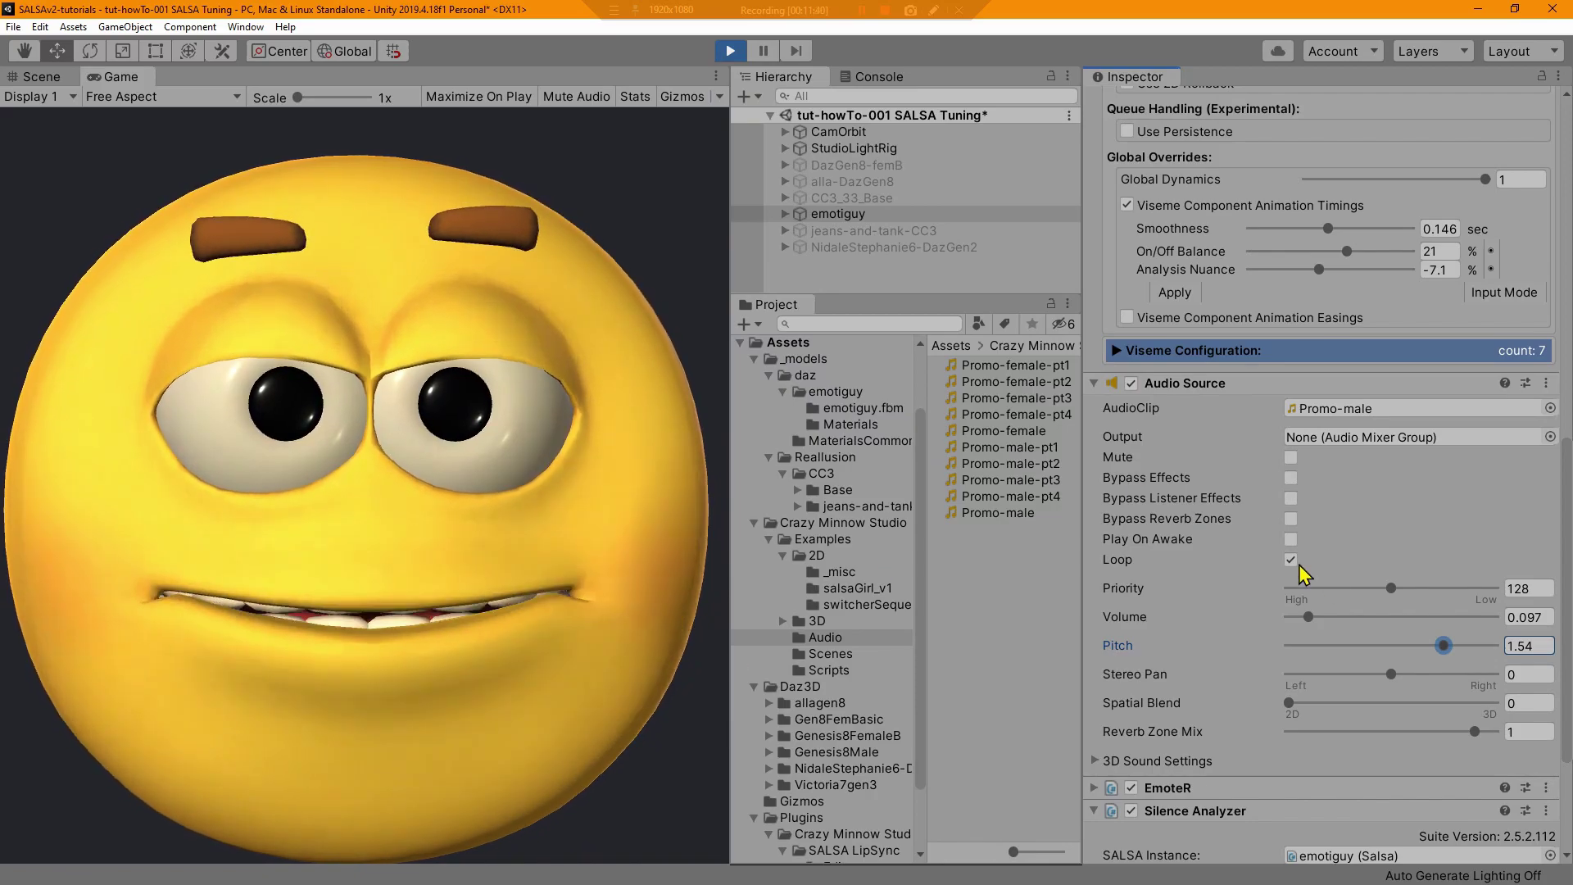
scroll(1348, 567, "up", 5)
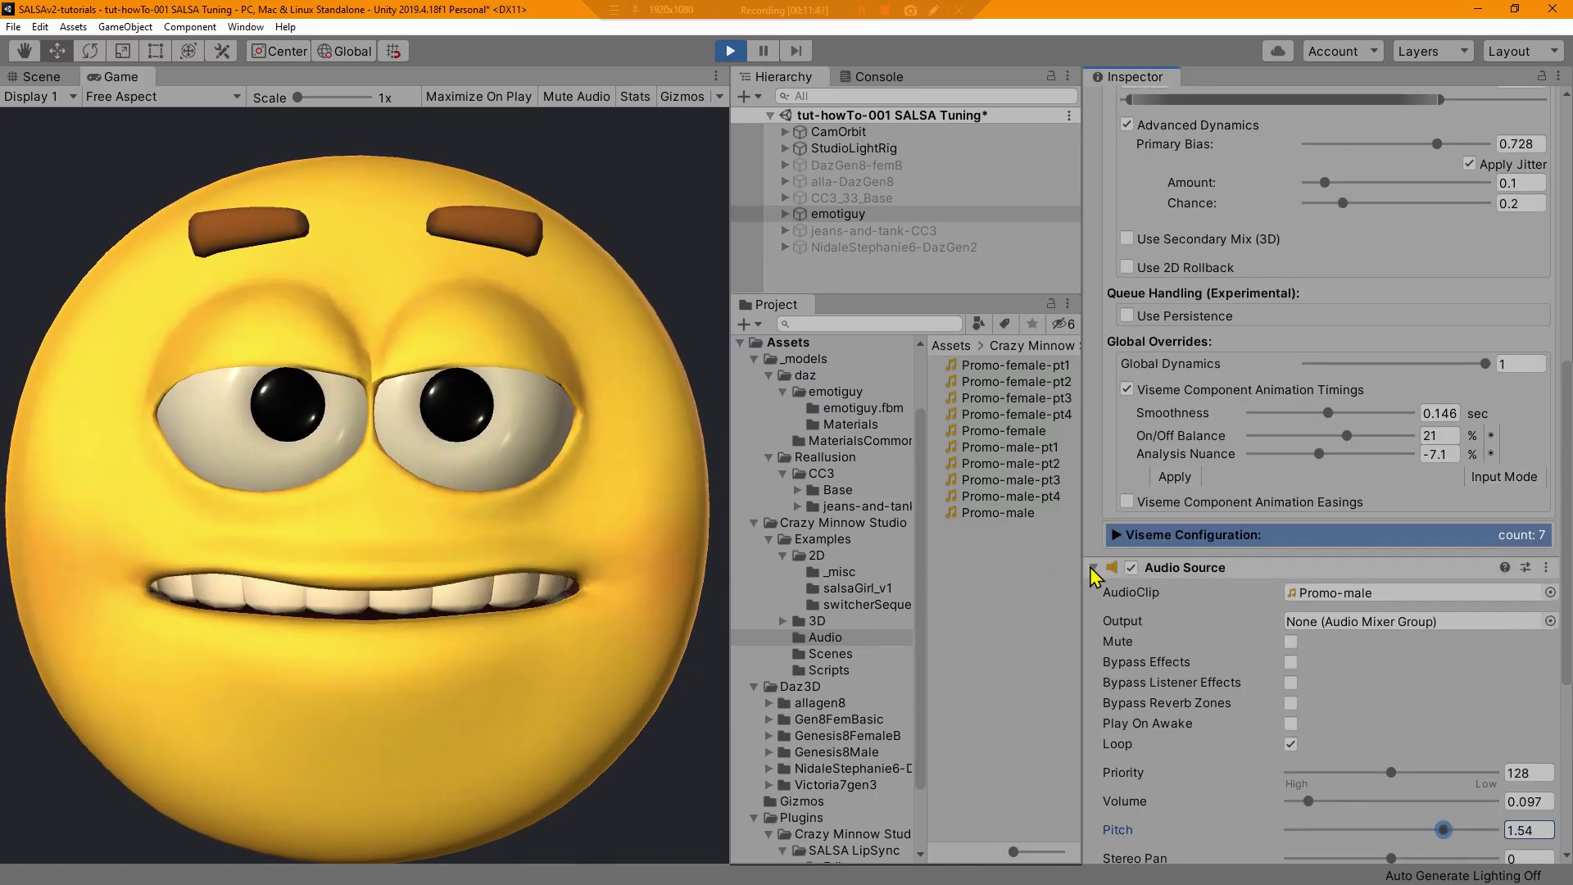
- Retune the timing overrides to Smoothness 0.099 s, On/Off Balance -14% and Analysis Nuance -26.4%
left_click(1092, 567)
scroll(1315, 491, "up", 5)
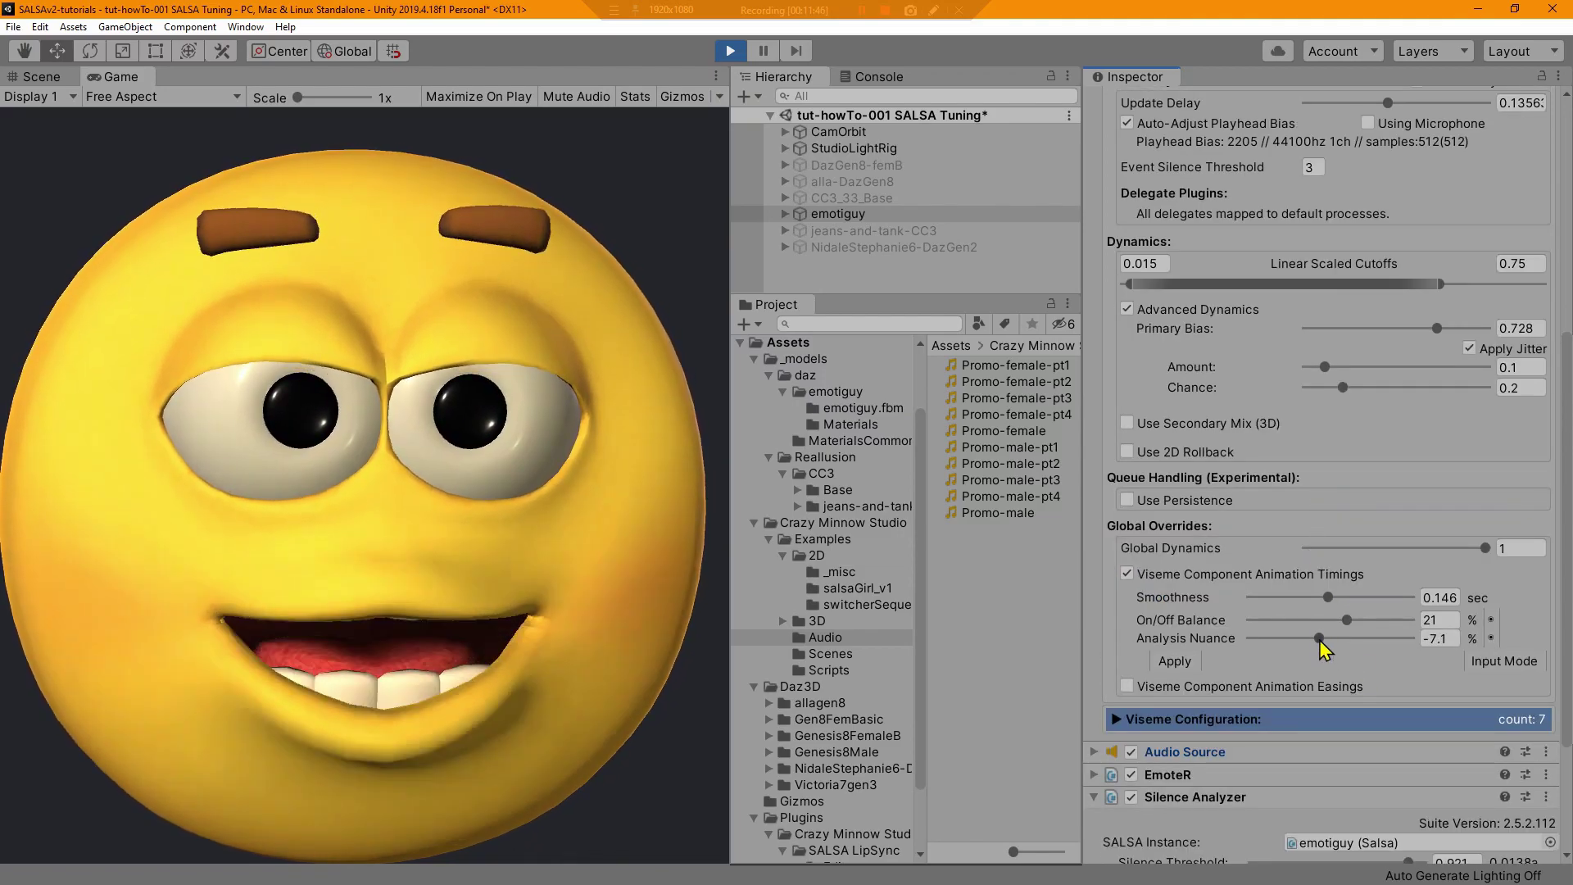
mouse_move(1328, 597)
left_mouse_down()
mouse_move(1312, 598)
mouse_move(1336, 621)
left_mouse_up()
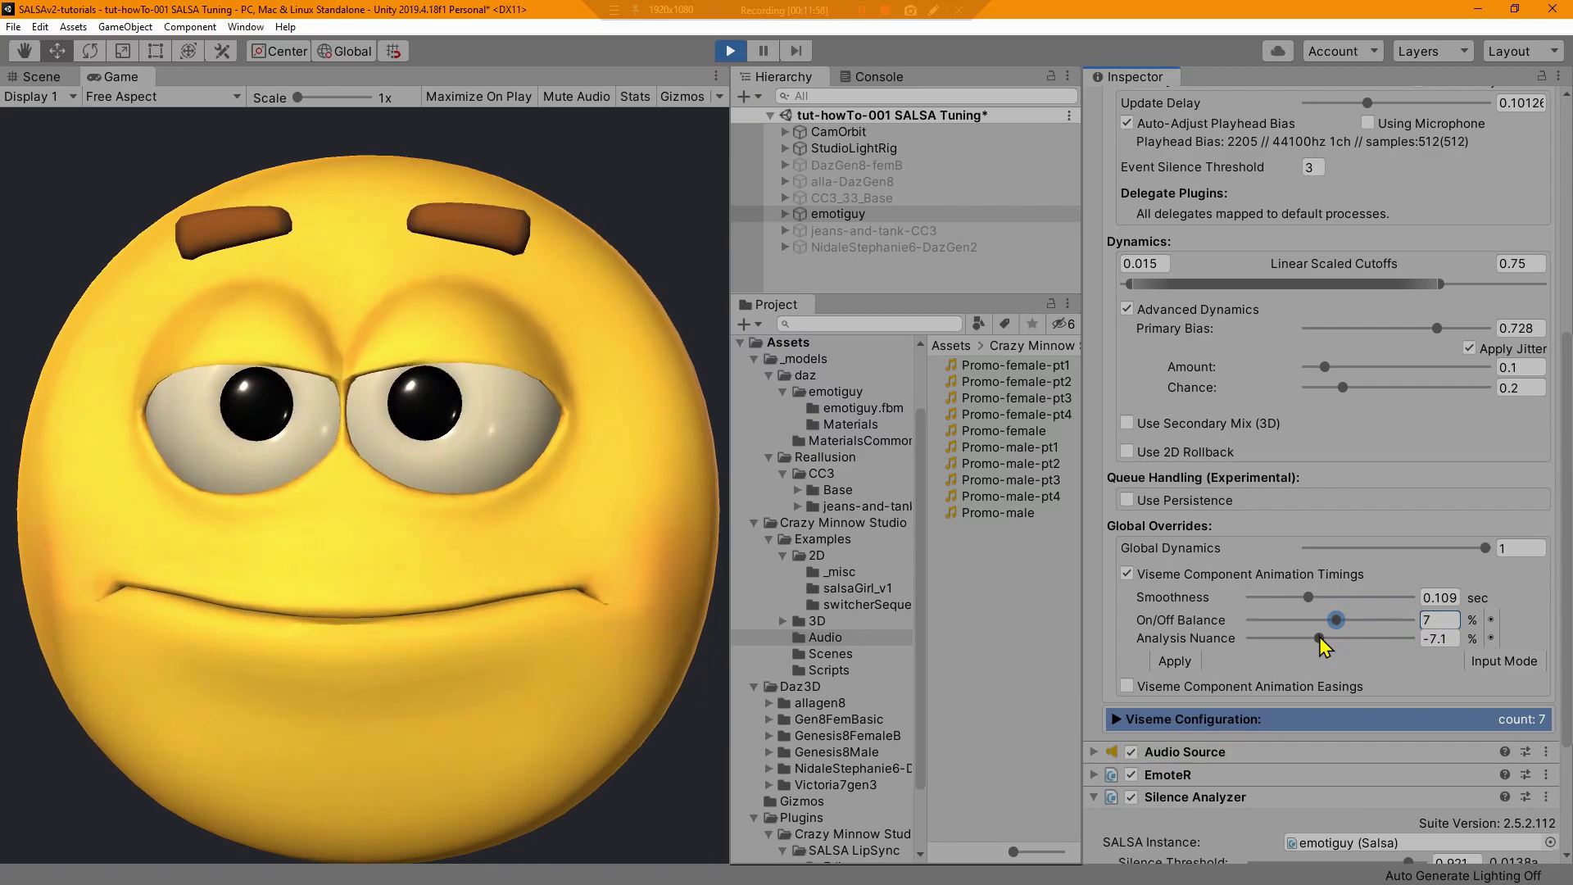
left_click_drag(1319, 637, 1303, 637)
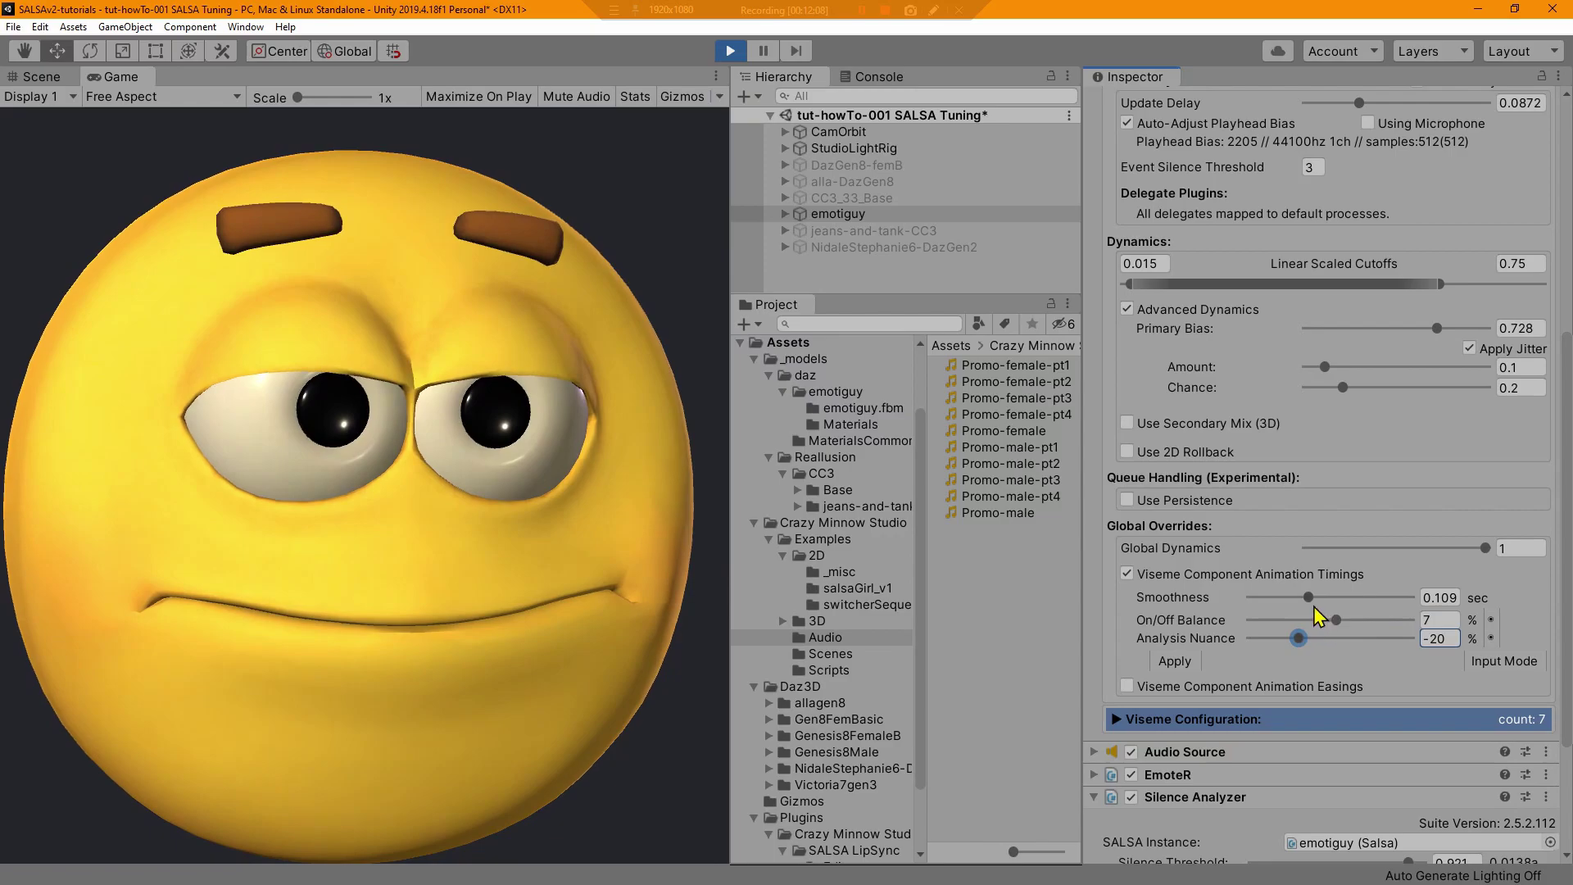
left_click_drag(1308, 597, 1295, 639)
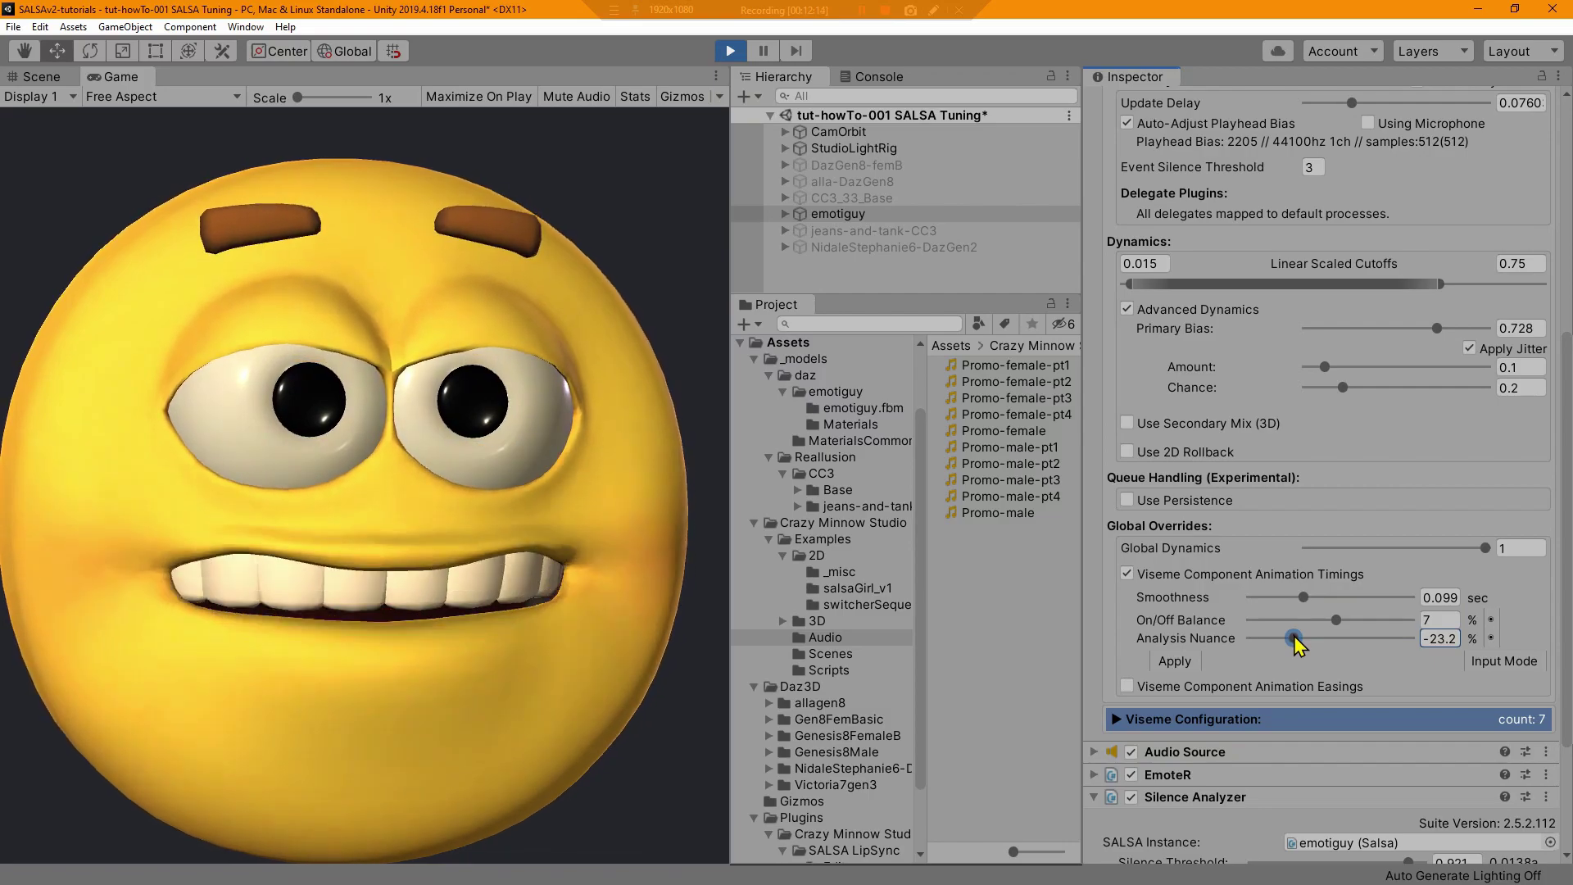
left_click_drag(1294, 639, 1327, 632)
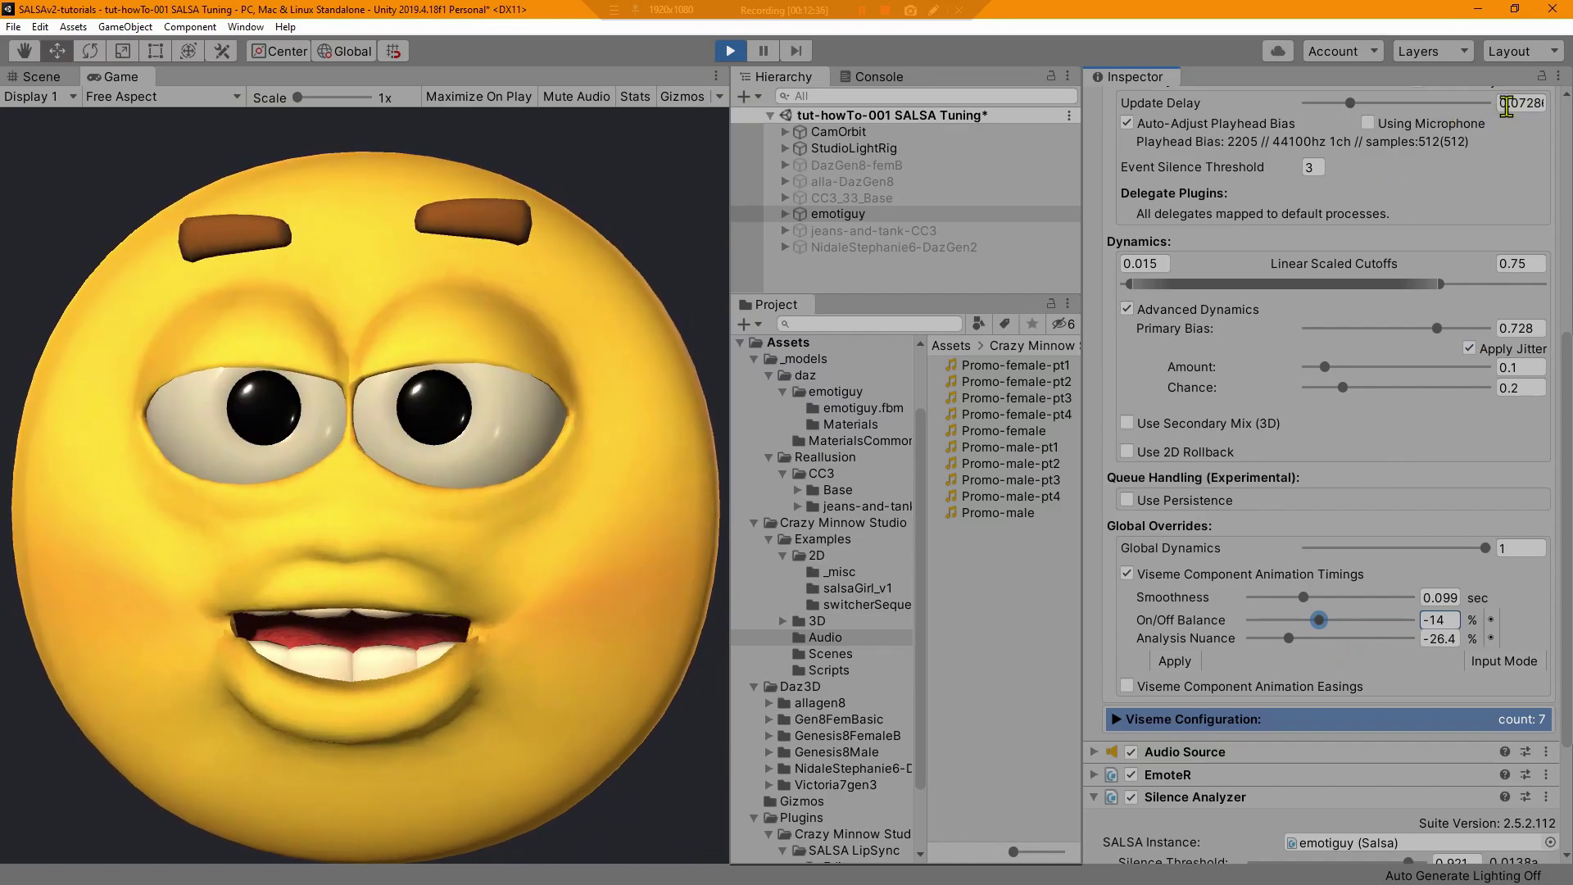
scroll(1220, 534, "down", 3)
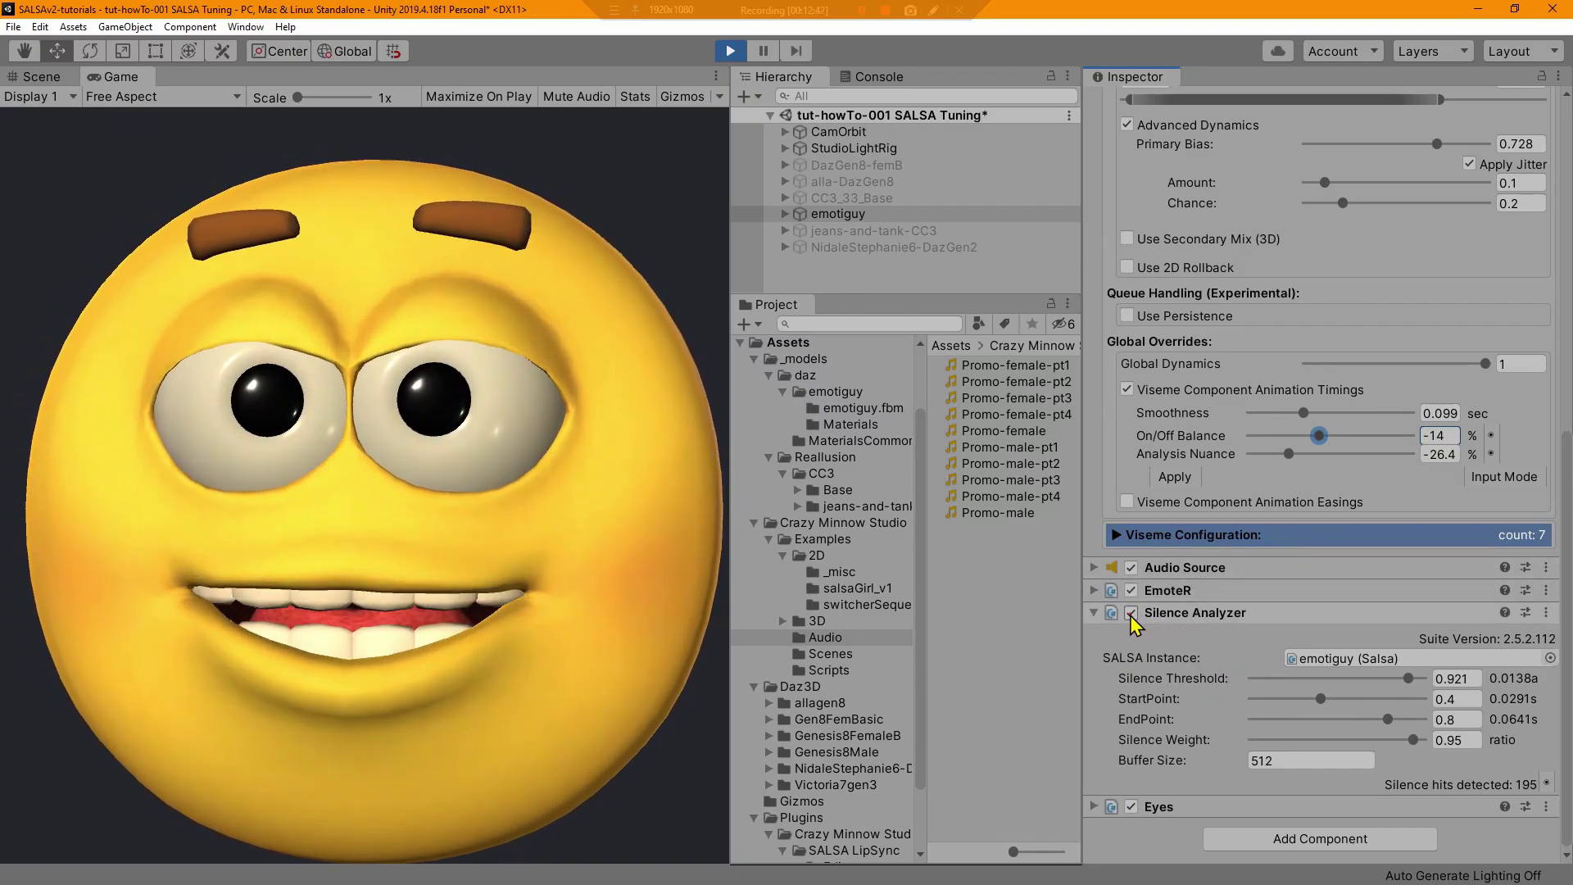
- Uncheck the Silence Analyzer component so emotiguy lip-syncs without it
left_click(1131, 613)
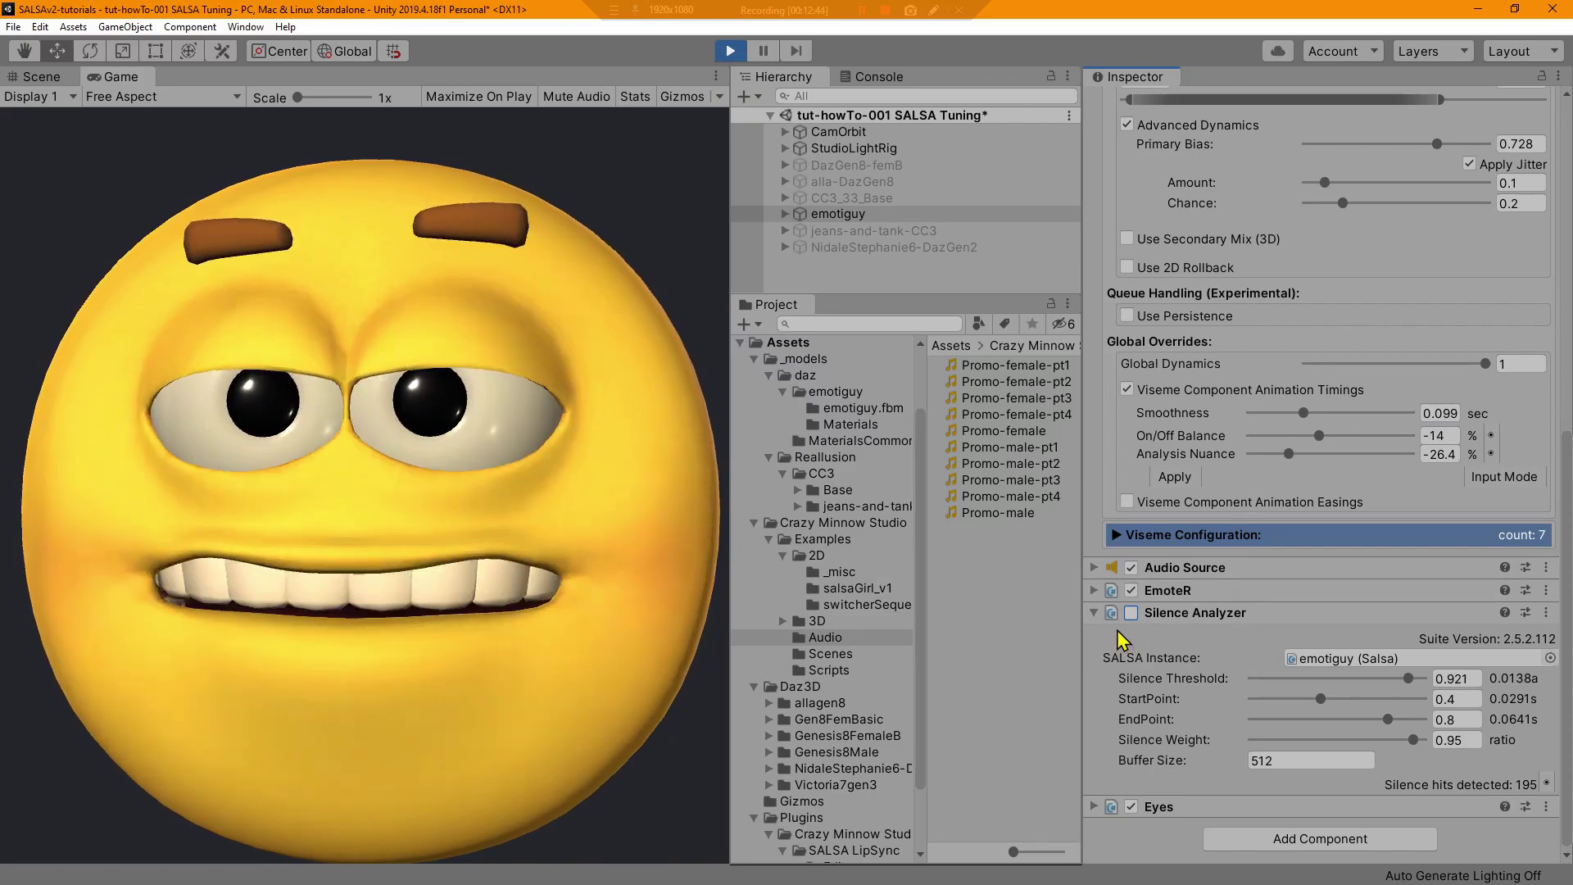
scroll(1284, 491, "up", 3)
scroll(1284, 485, "up", 3)
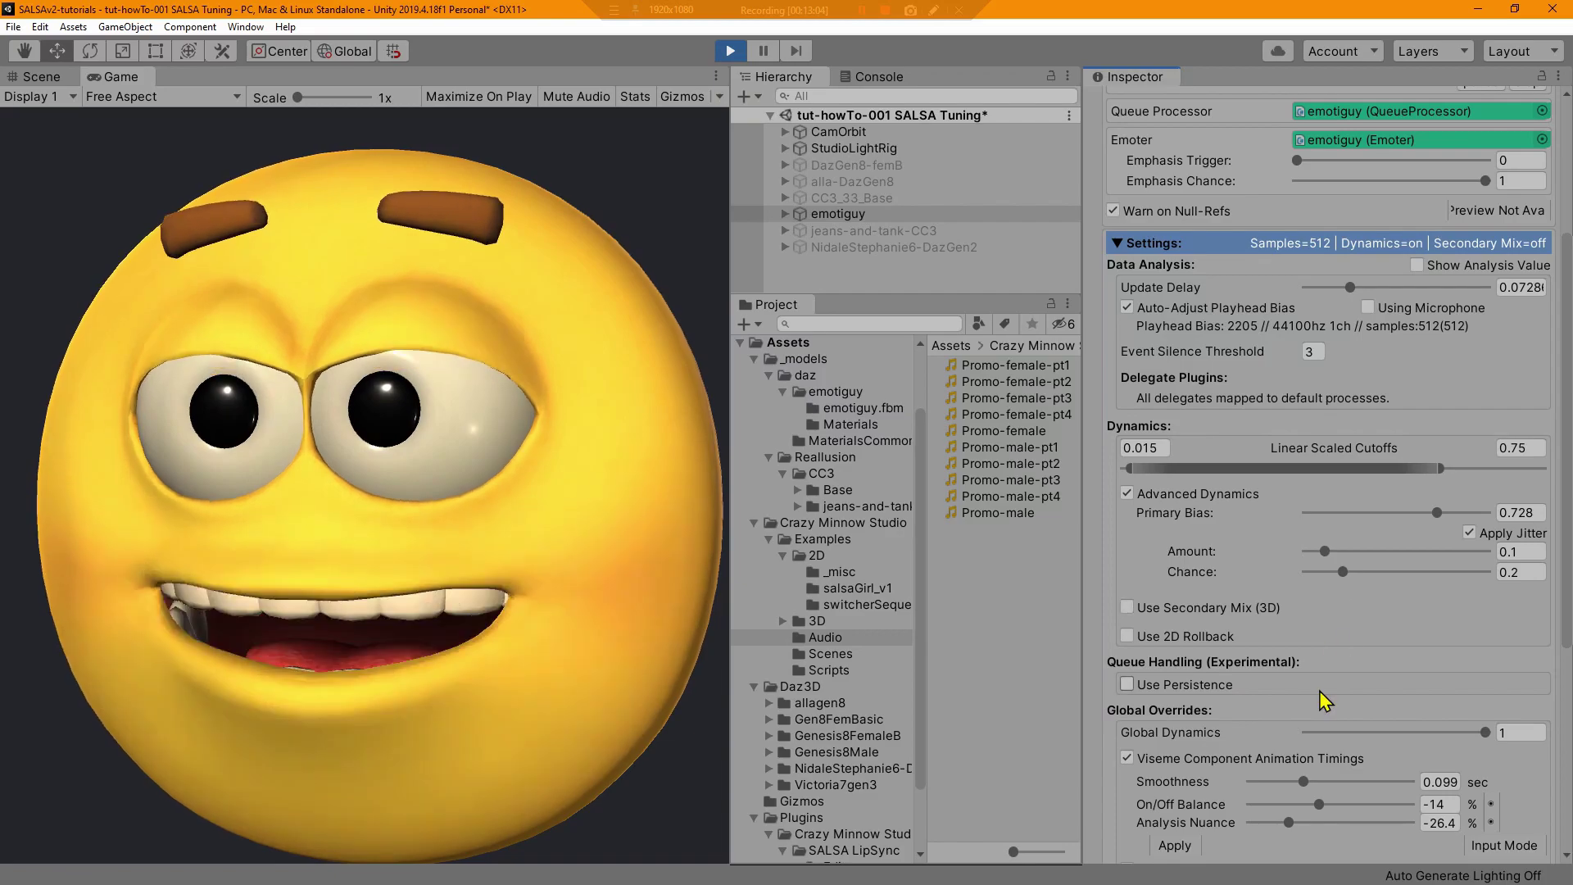
- Try Smoothness values of 0.113 and 0.08 s, settle at 0.099 s, and bring On/Off Balance to about -16%
scroll(1318, 690, "down", 3)
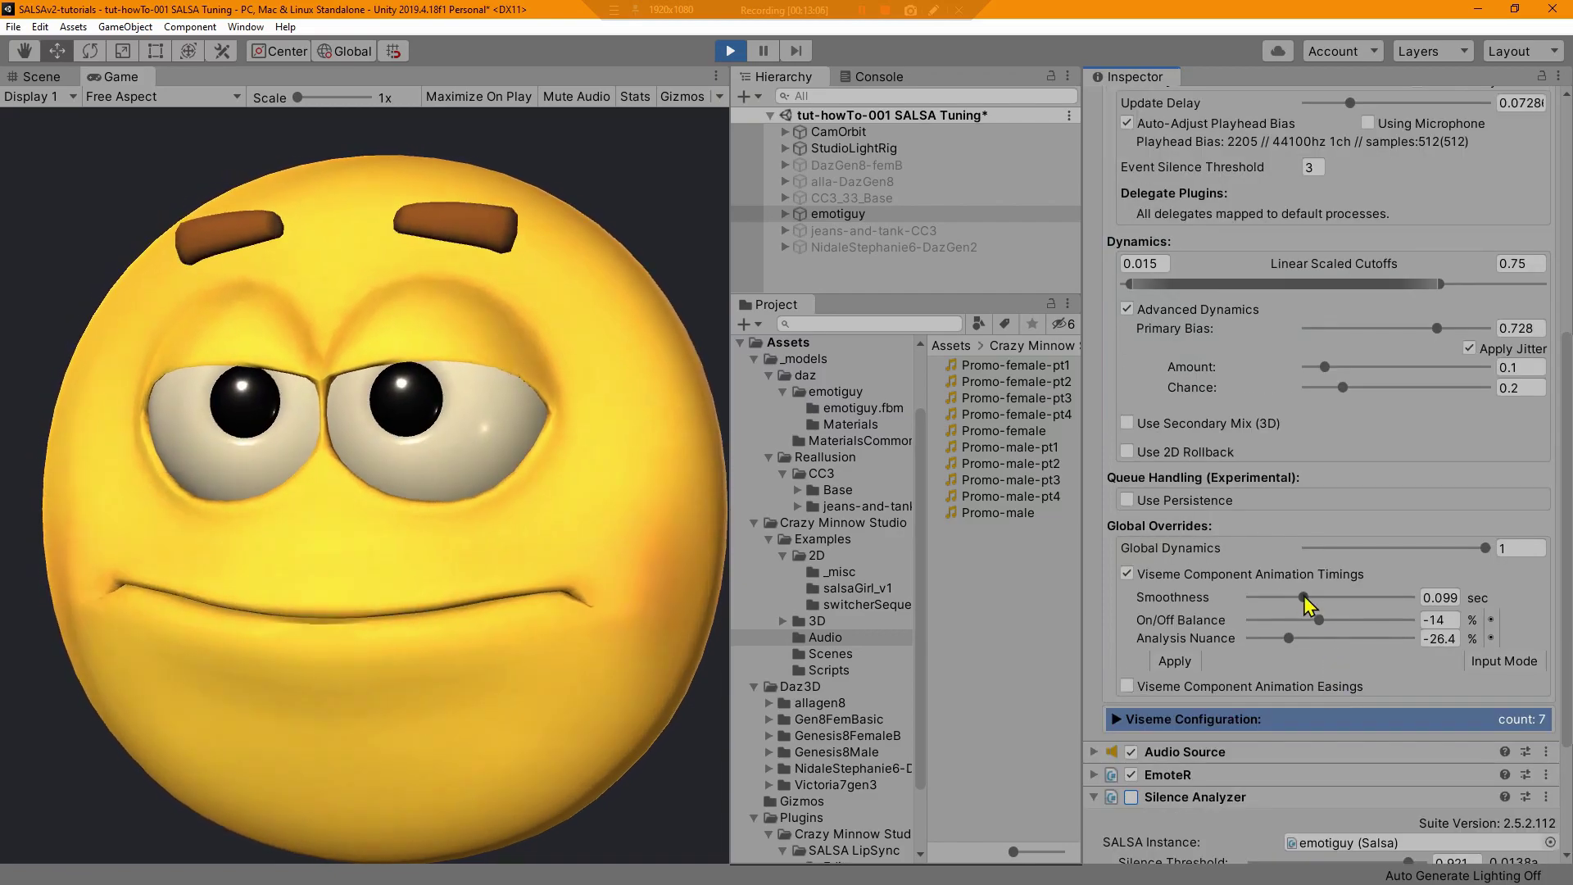
left_click_drag(1319, 621, 1286, 621)
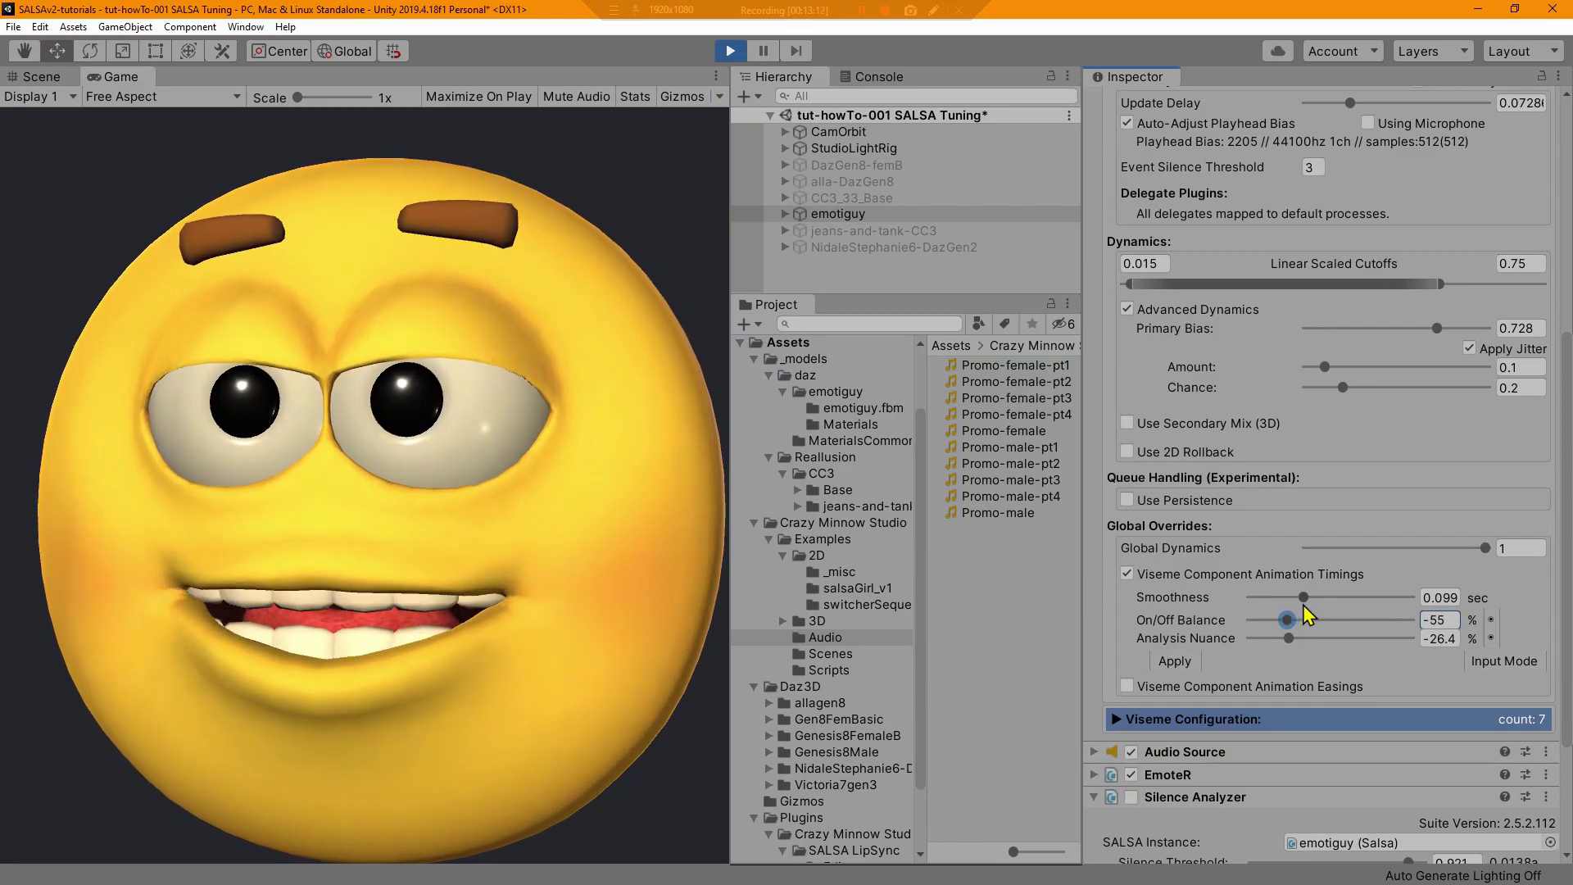
left_click_drag(1306, 597, 1314, 600)
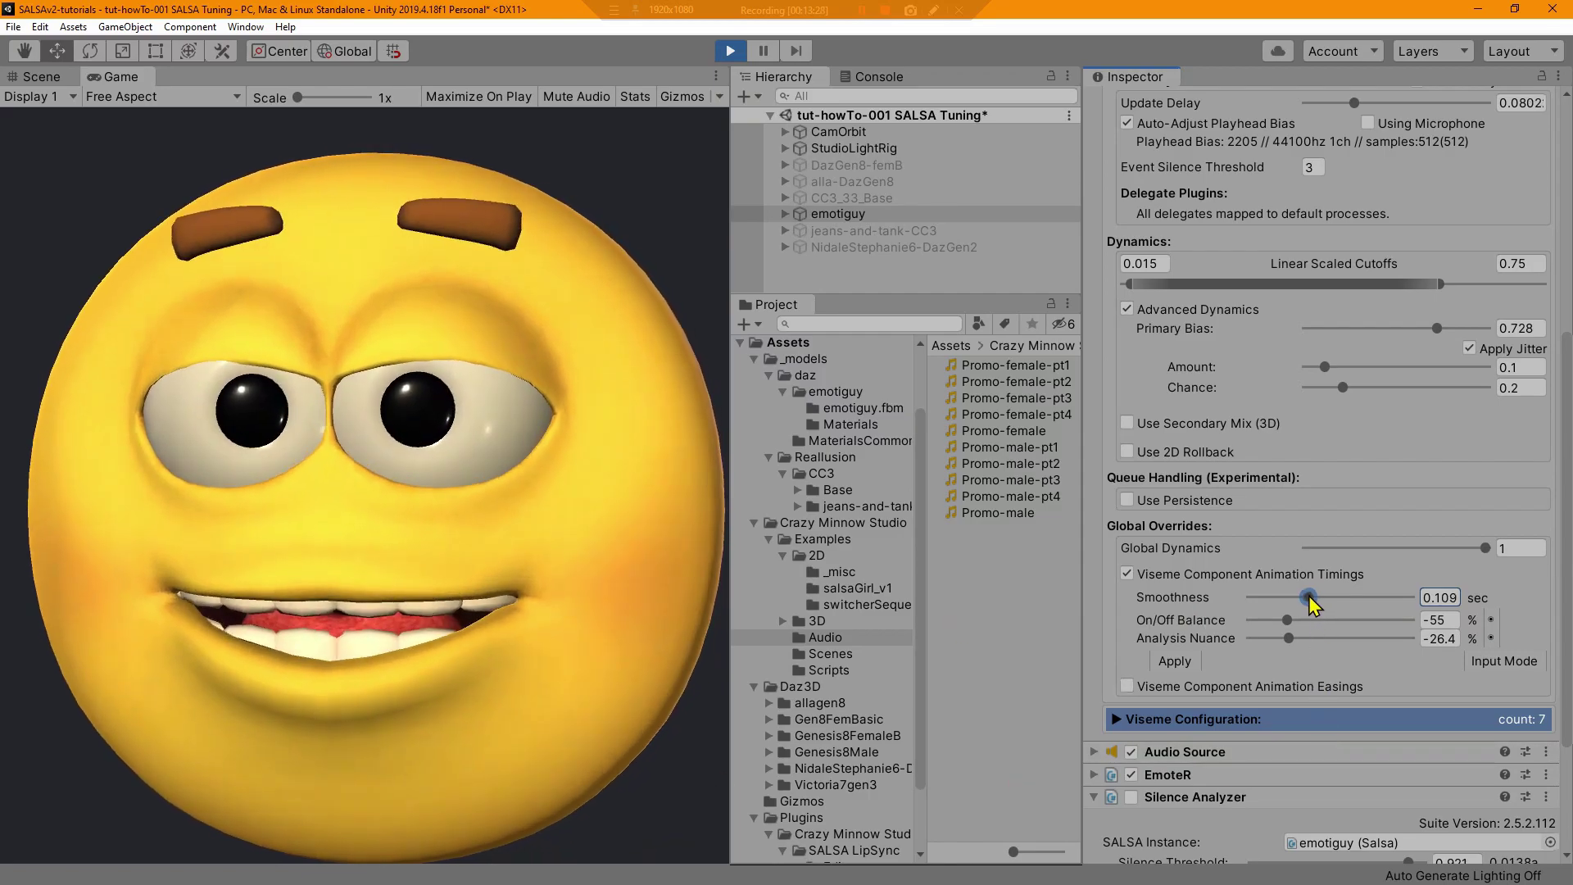
left_click_drag(1312, 597, 1295, 597)
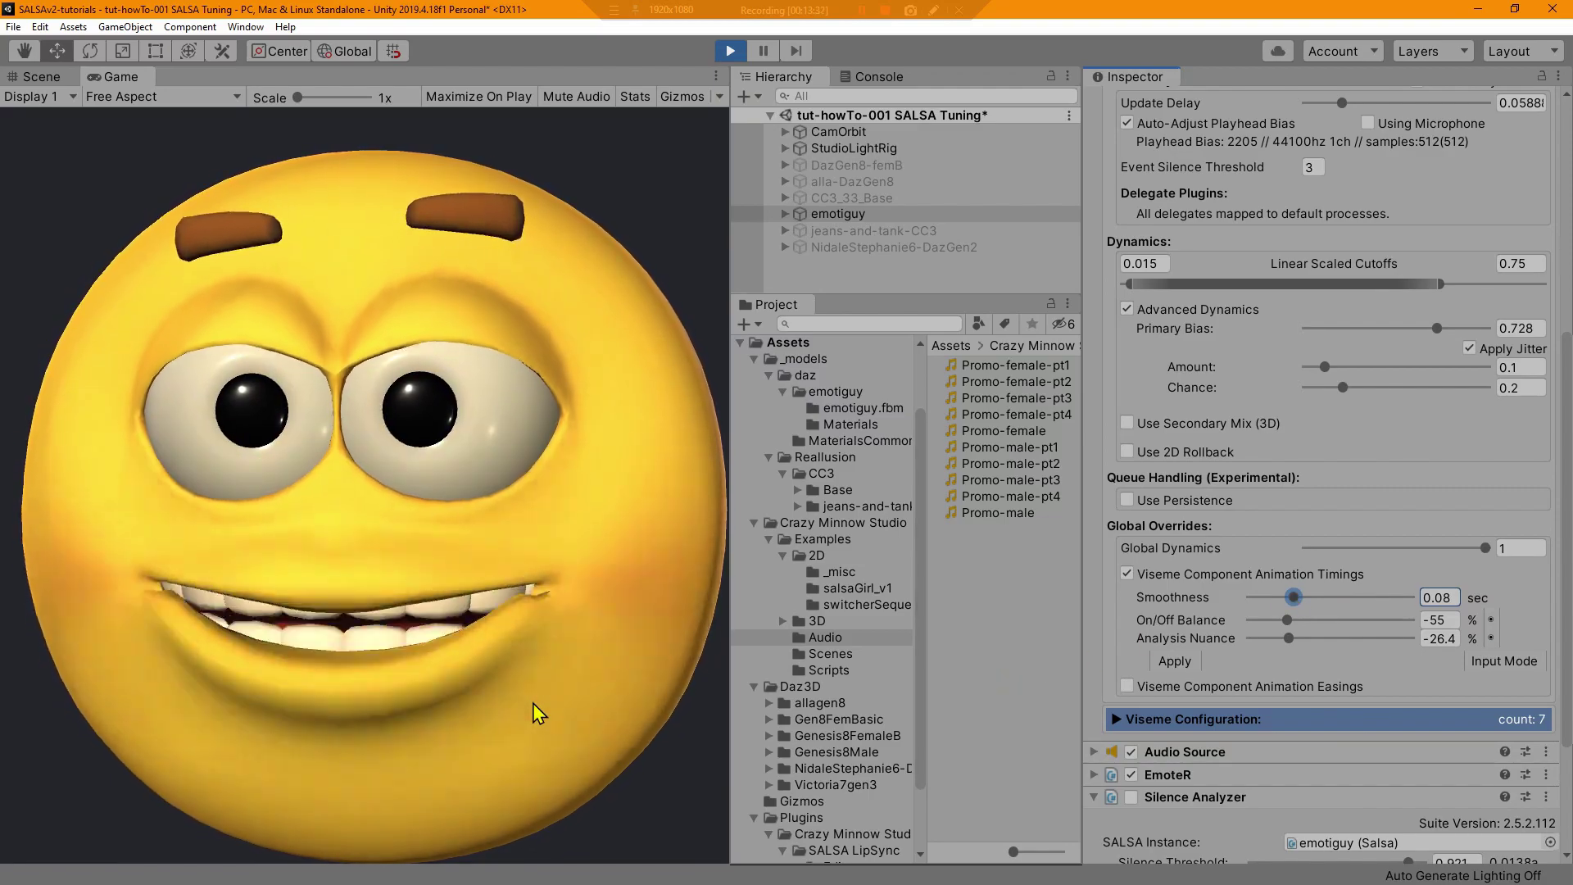
left_click_drag(1294, 597, 1148, 620)
left_click(1287, 620)
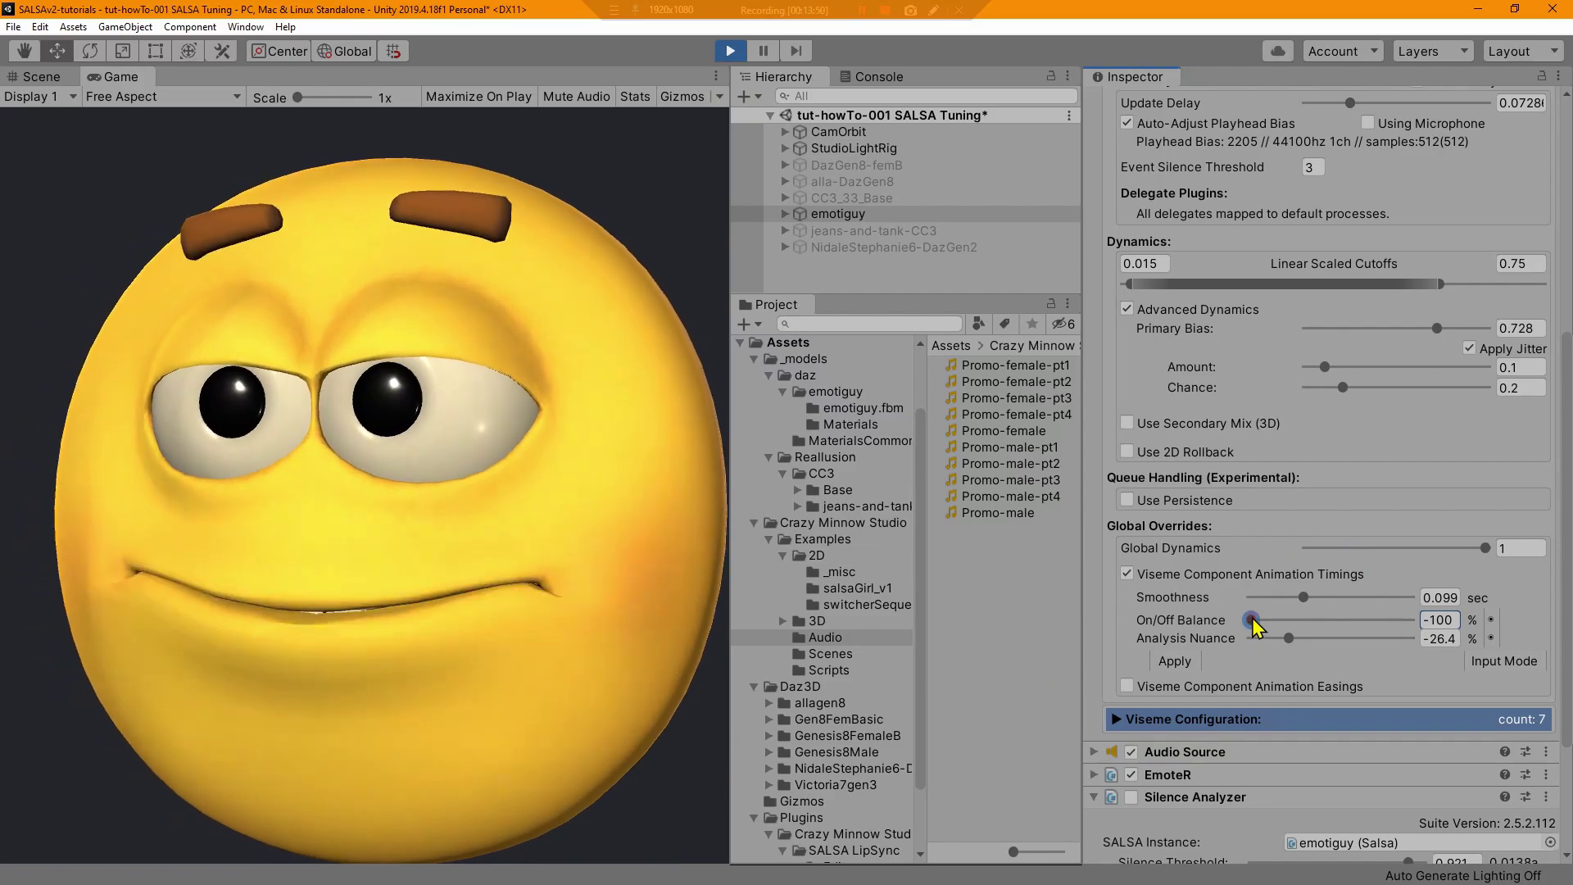
left_click_drag(1250, 619, 1317, 621)
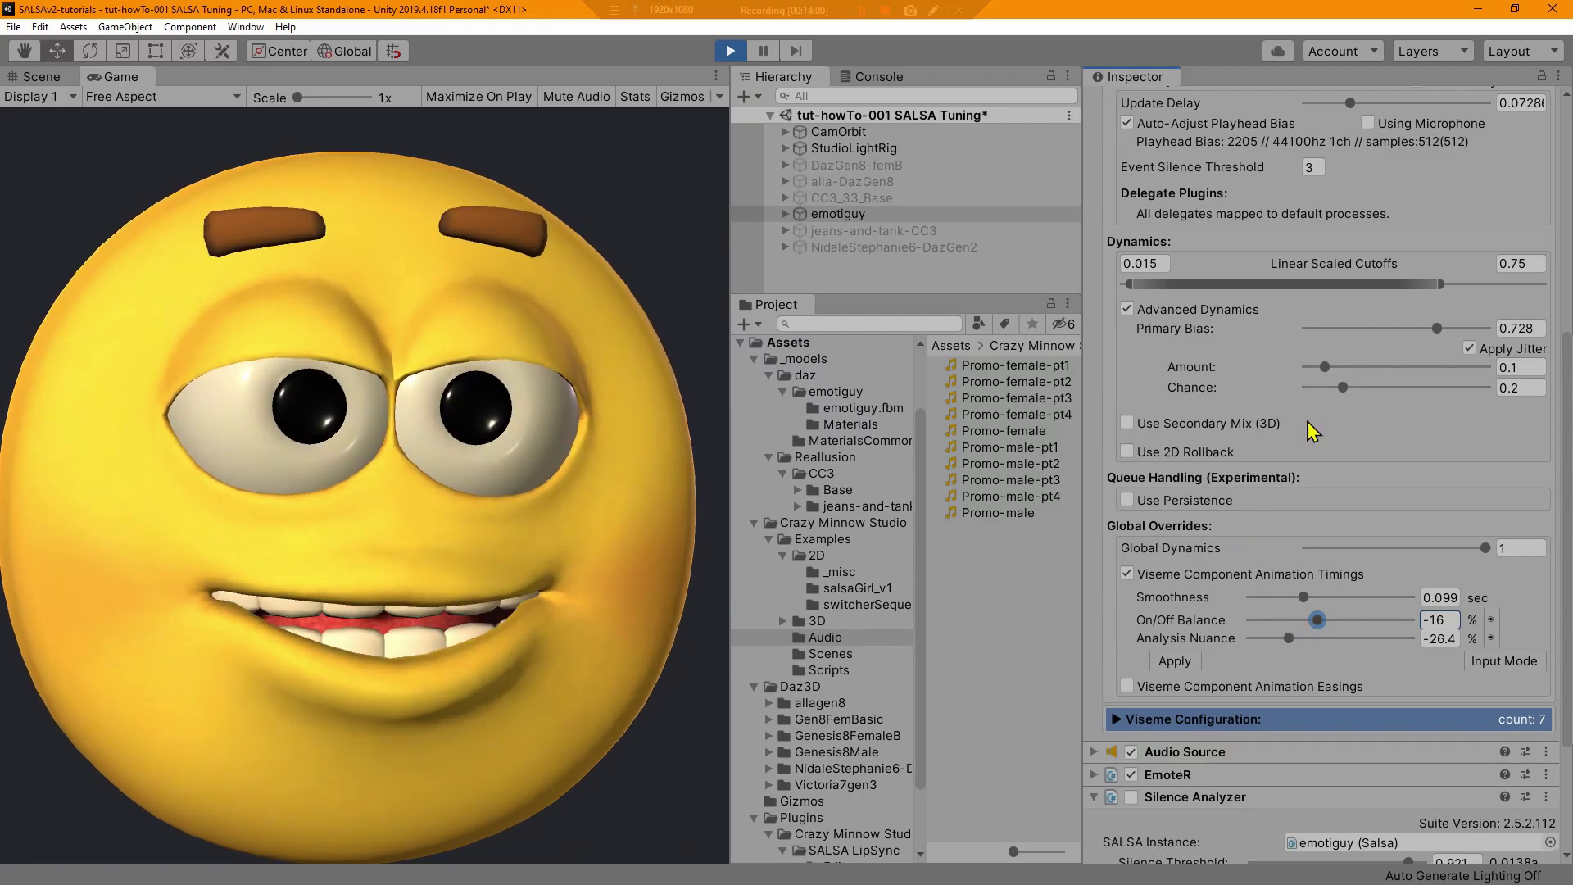
scroll(1460, 221, "up", 4)
scroll(1460, 221, "up", 4)
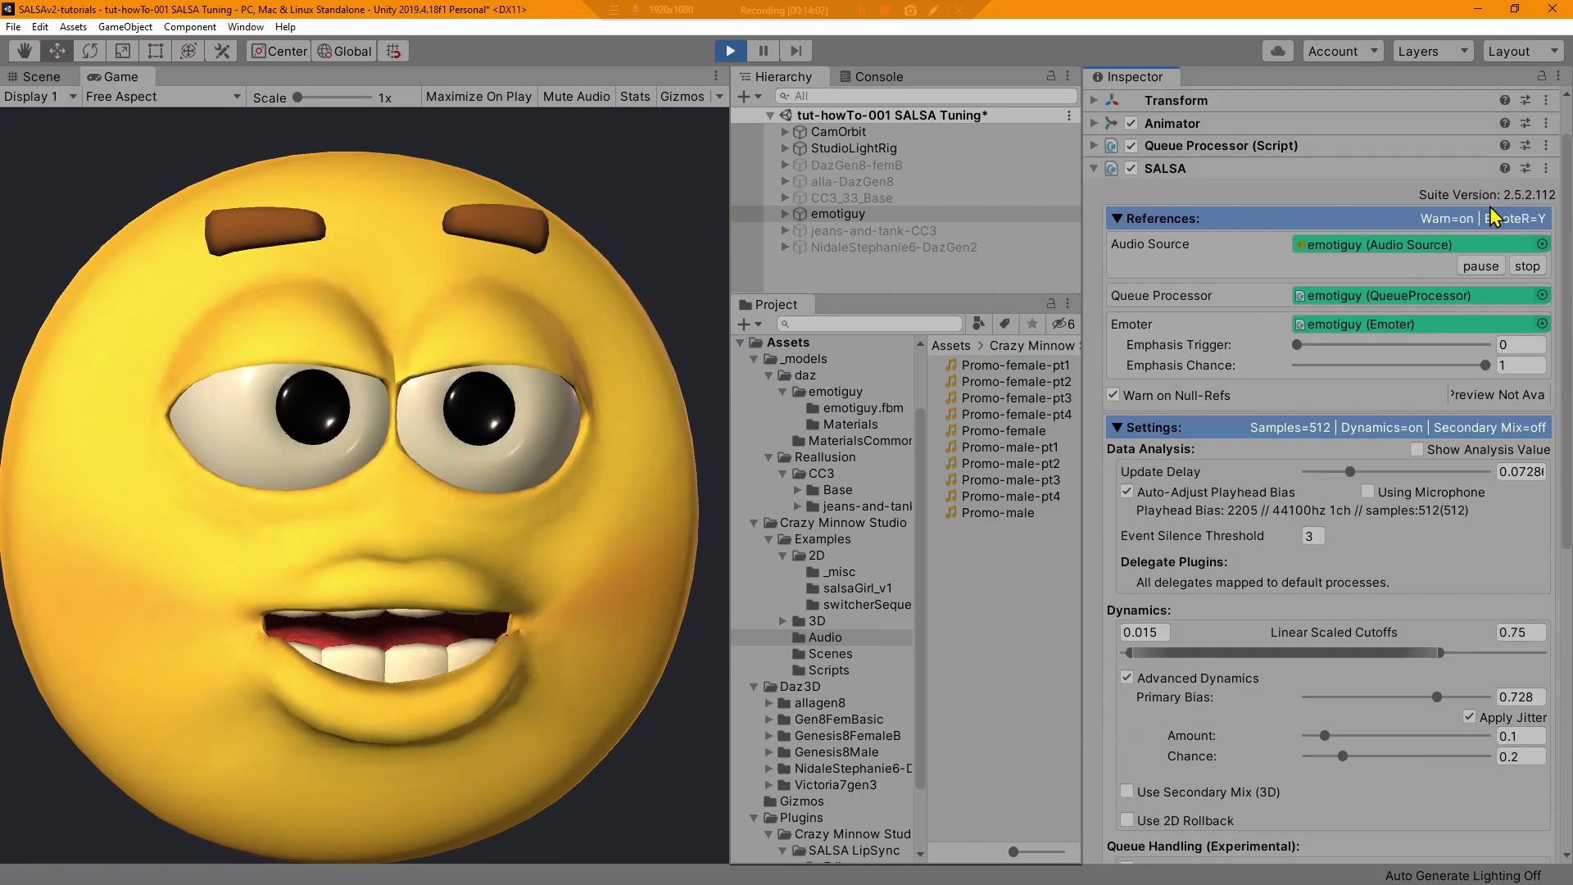
- Copy SALSA's play-mode values, exit play mode, and paste them back to keep Primary Bias 0.728
left_click(1545, 168)
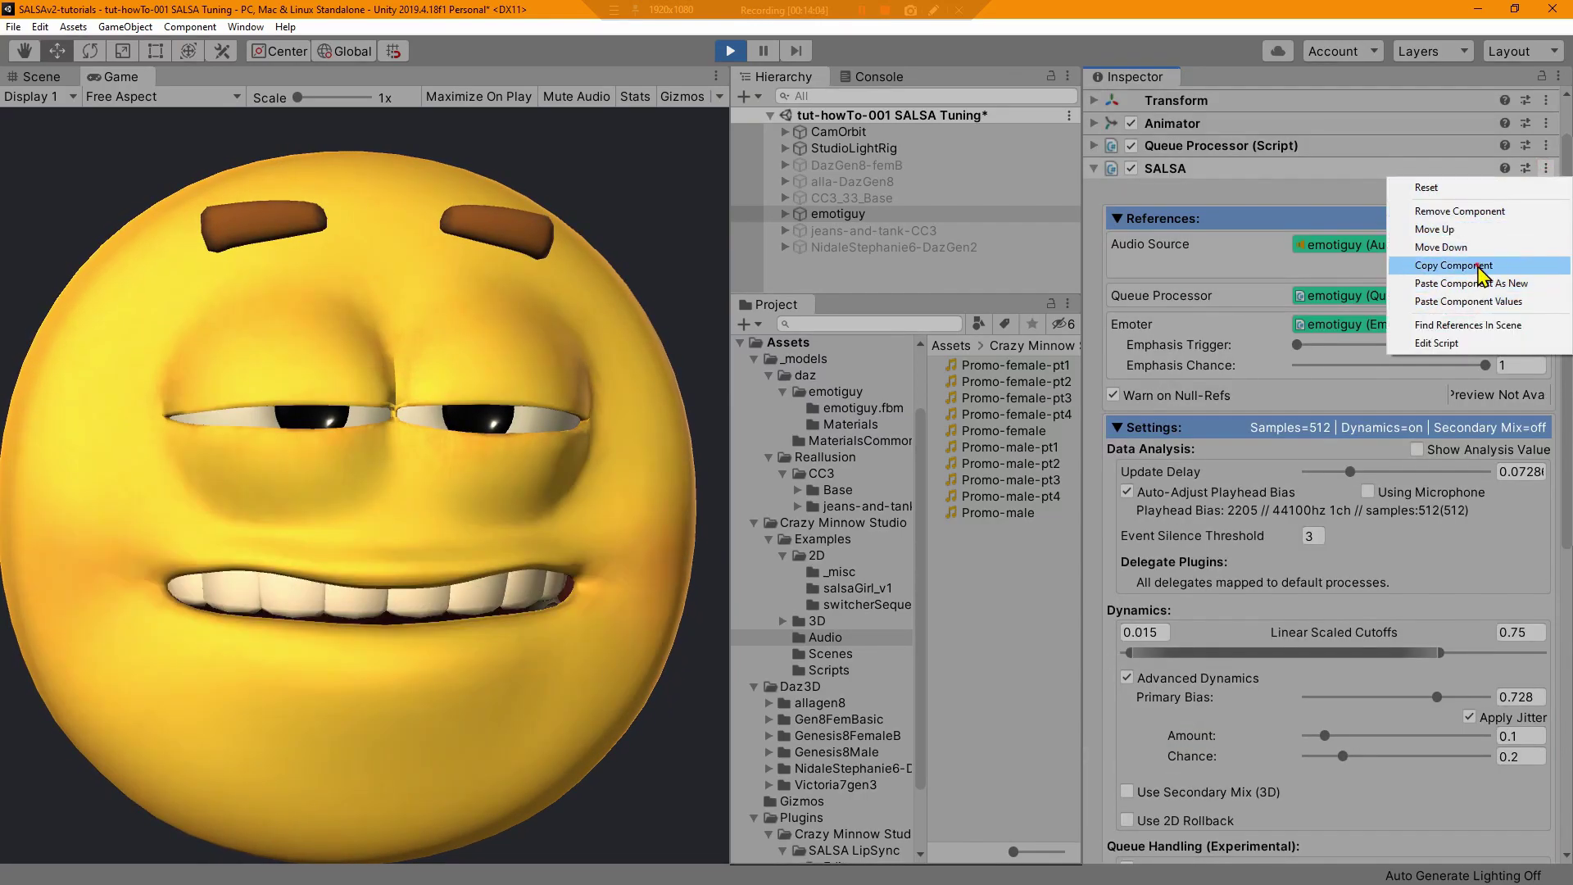
left_click(1451, 265)
left_click(731, 51)
scroll(1351, 721, "down", 8)
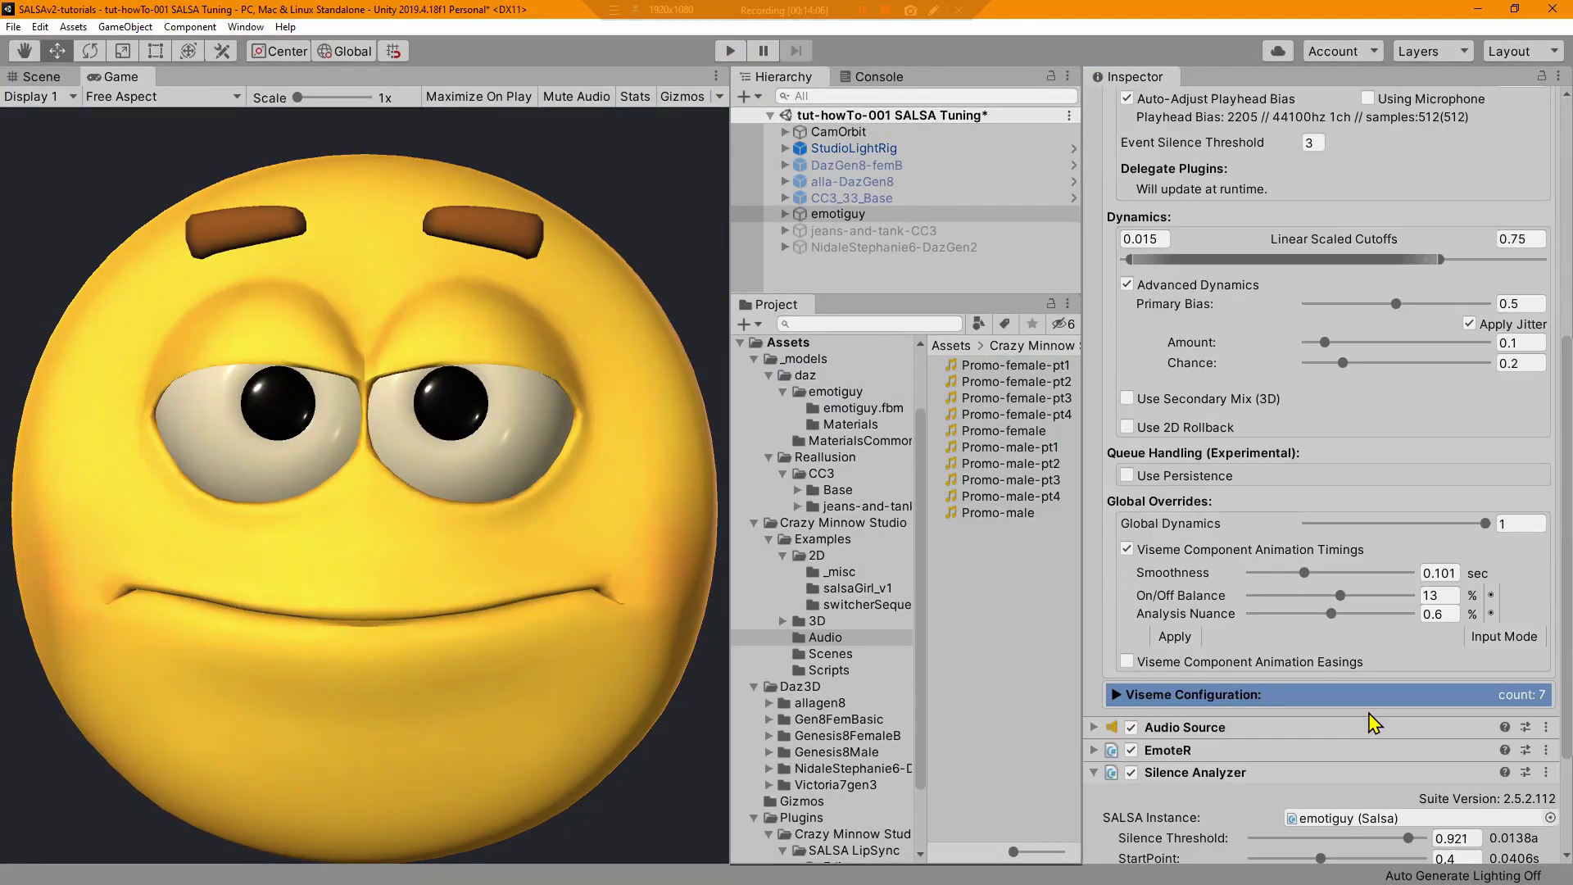
scroll(1343, 741, "down", 3)
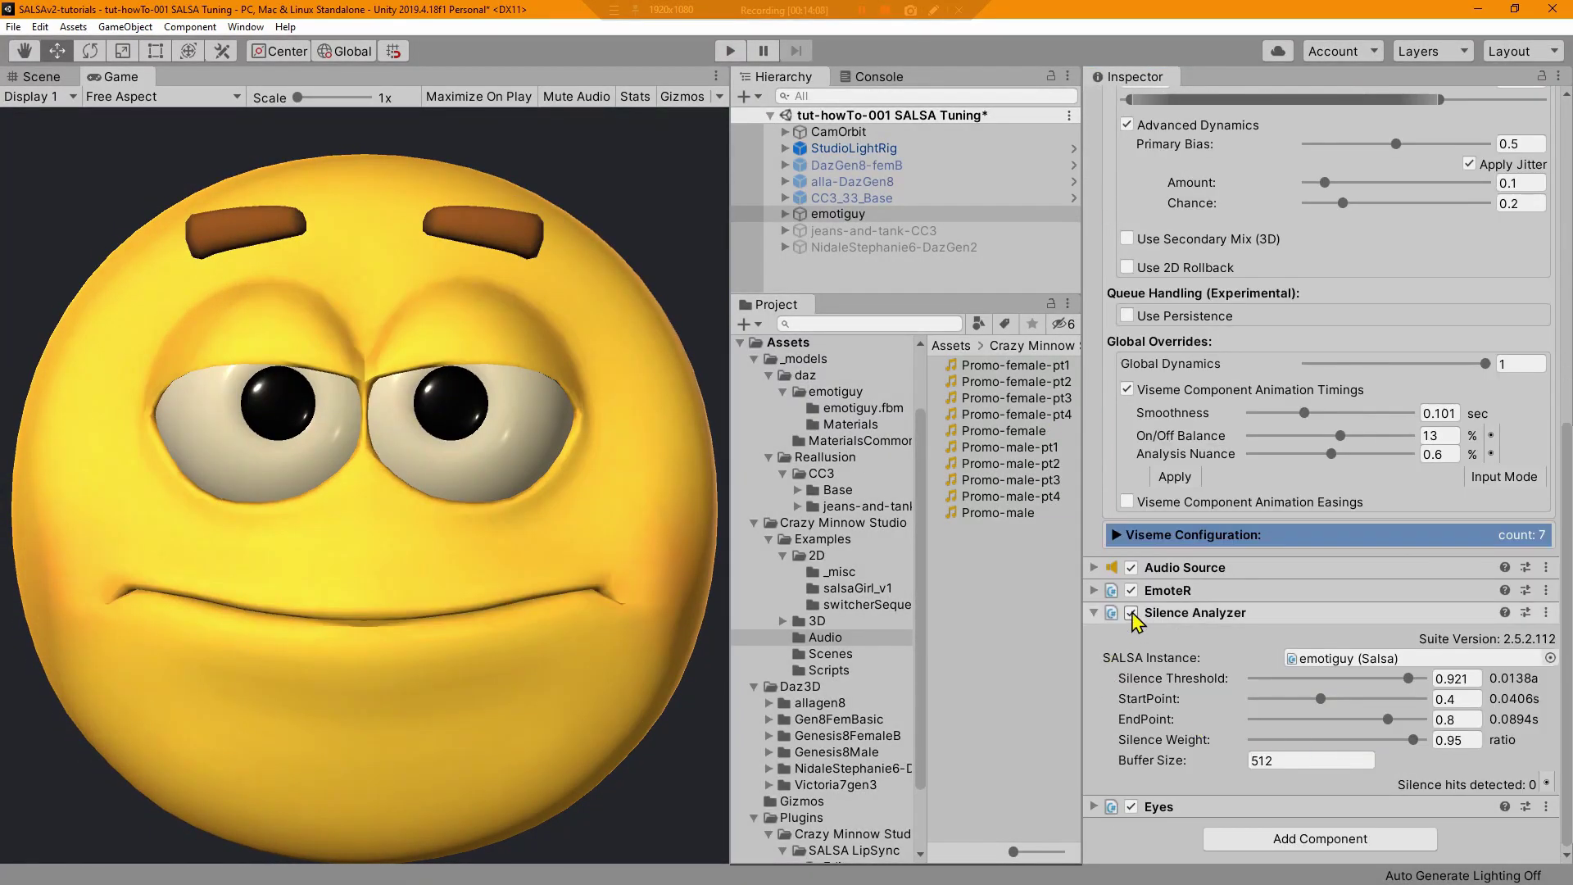
scroll(1329, 525, "up", 7)
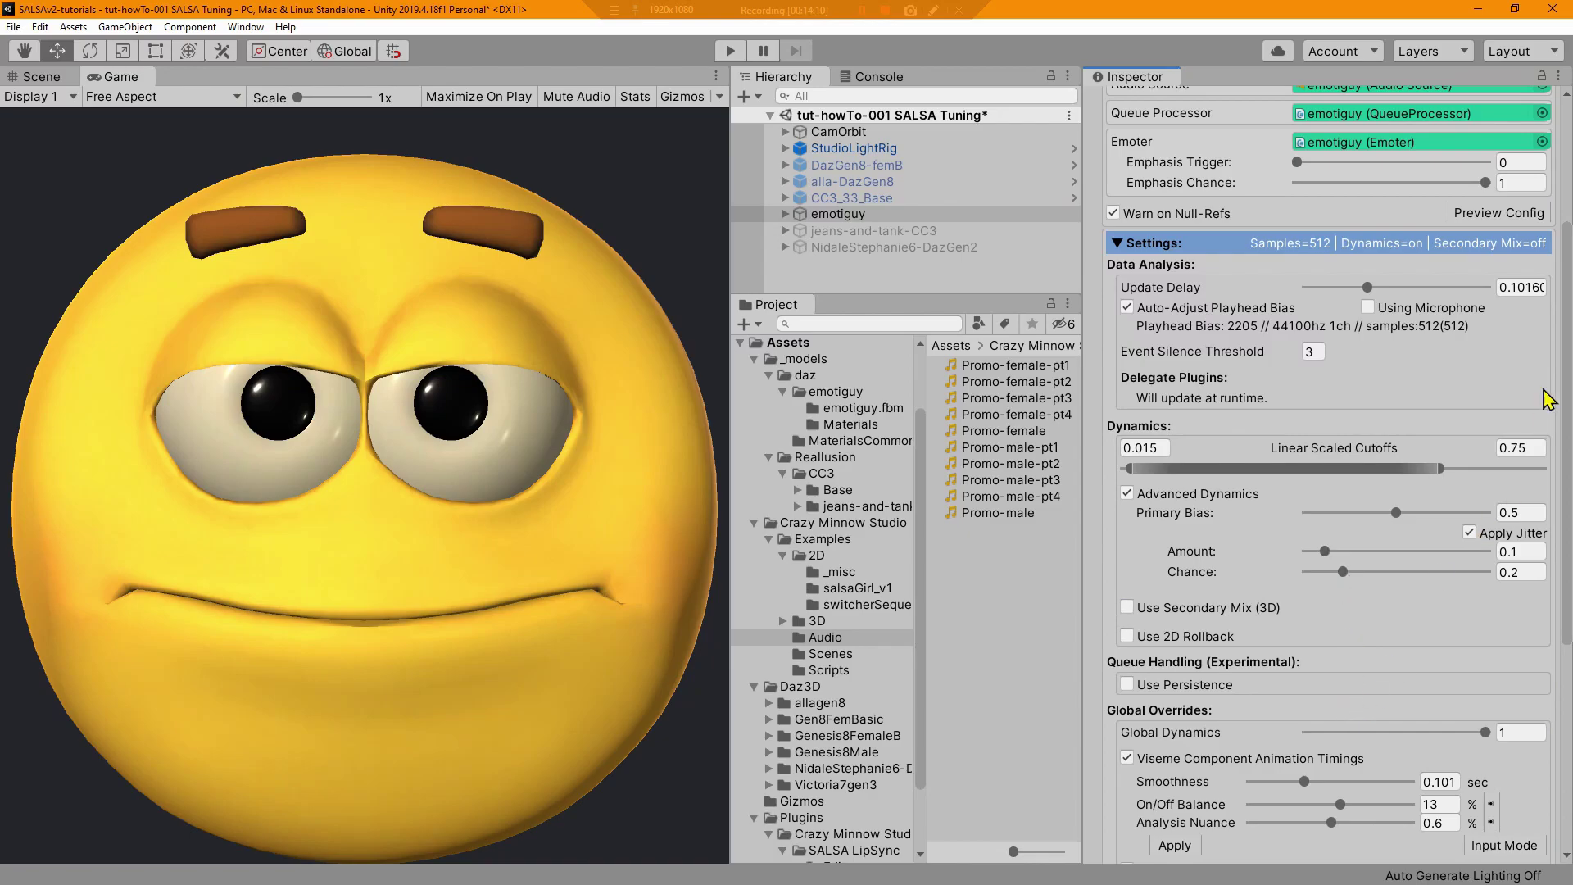
scroll(1540, 410, "up", 4)
left_click(1545, 193)
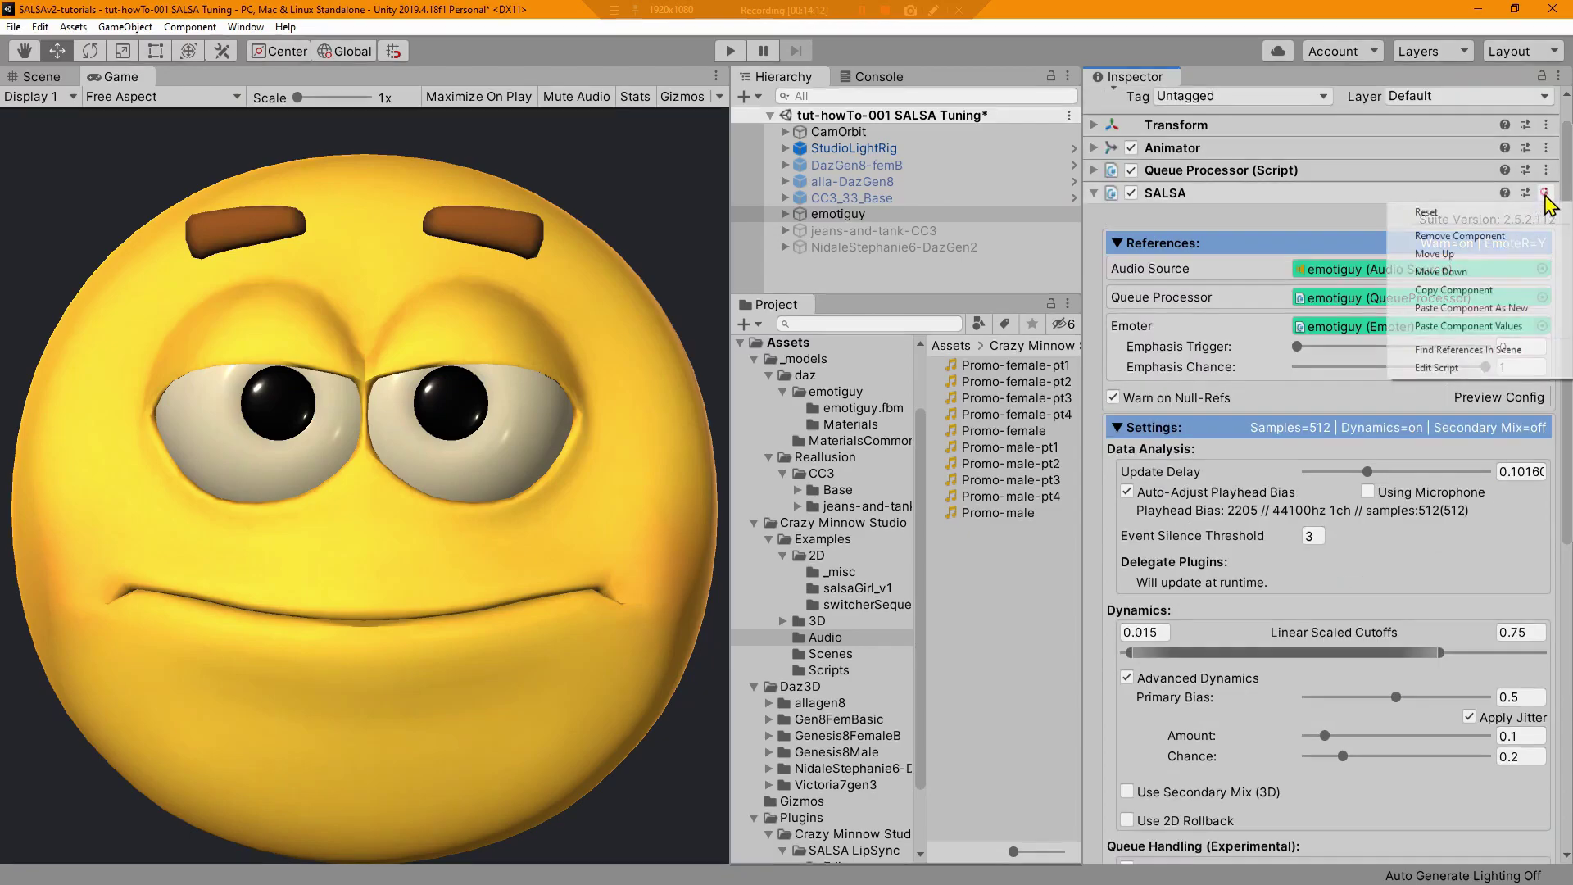
left_click(1496, 327)
scroll(1452, 540, "down", 3)
scroll(1398, 647, "down", 5)
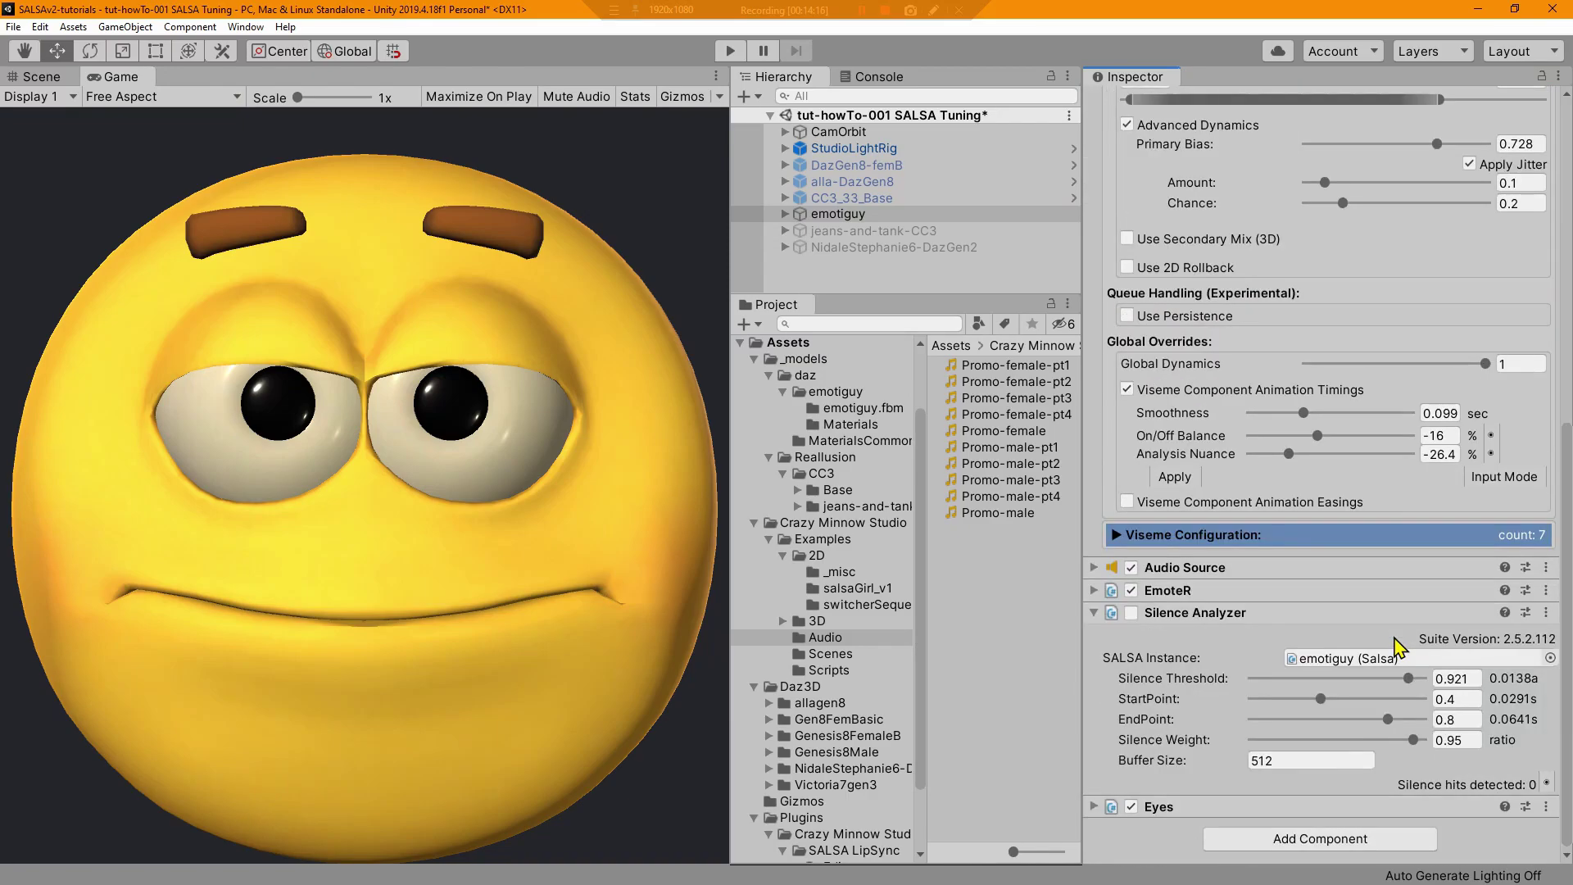
scroll(1398, 638, "up", 3)
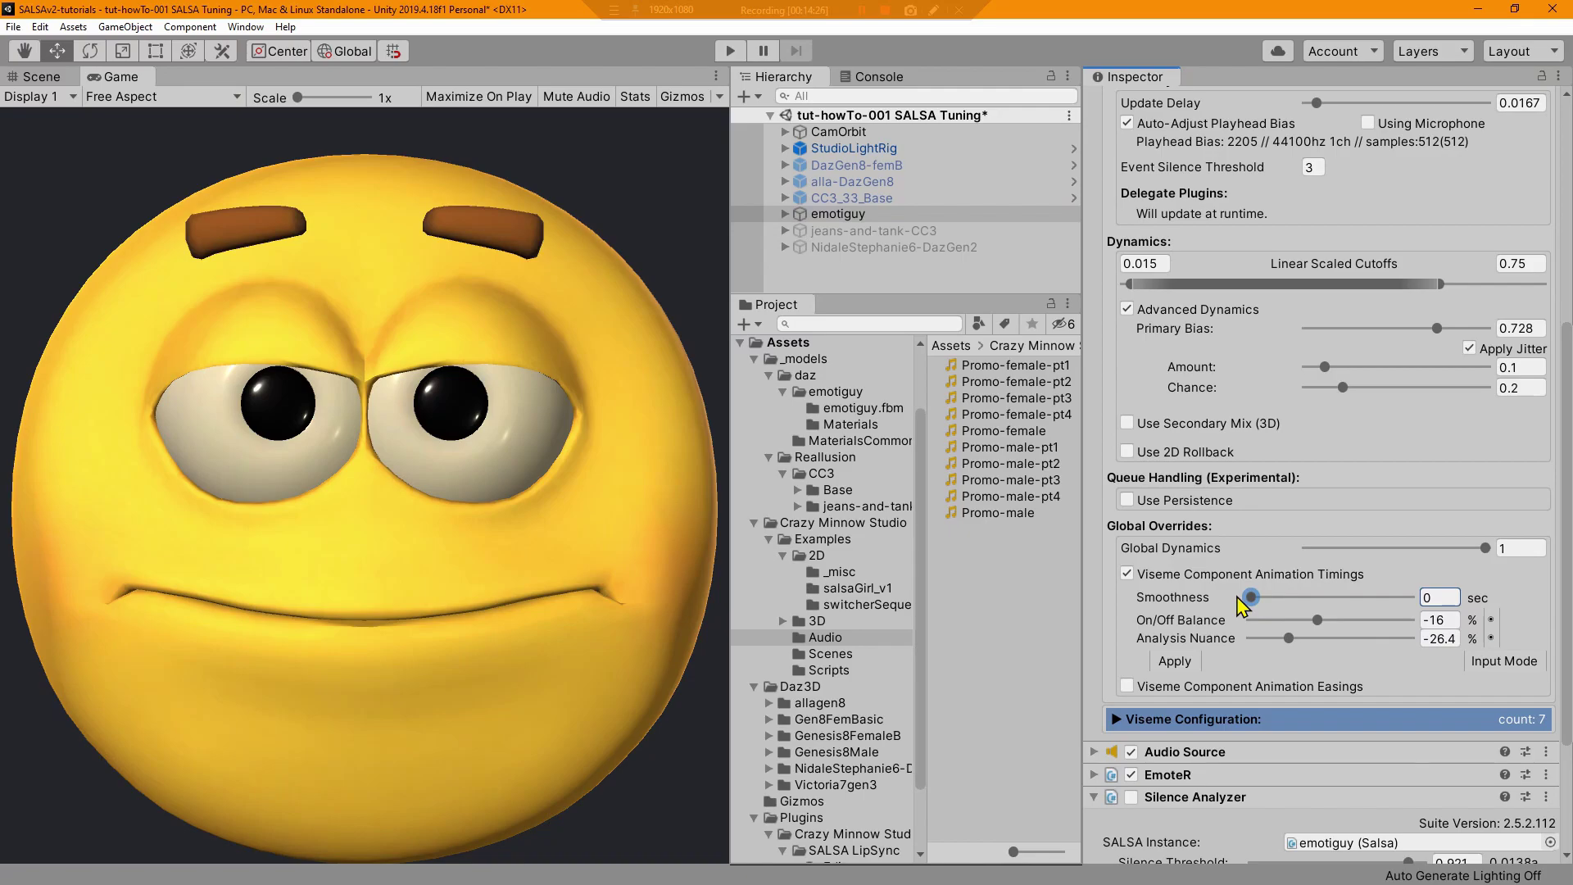
- Apply viseme timings of 0 s on and 0.08 s off, then re-enable the timings override
left_click(1514, 662)
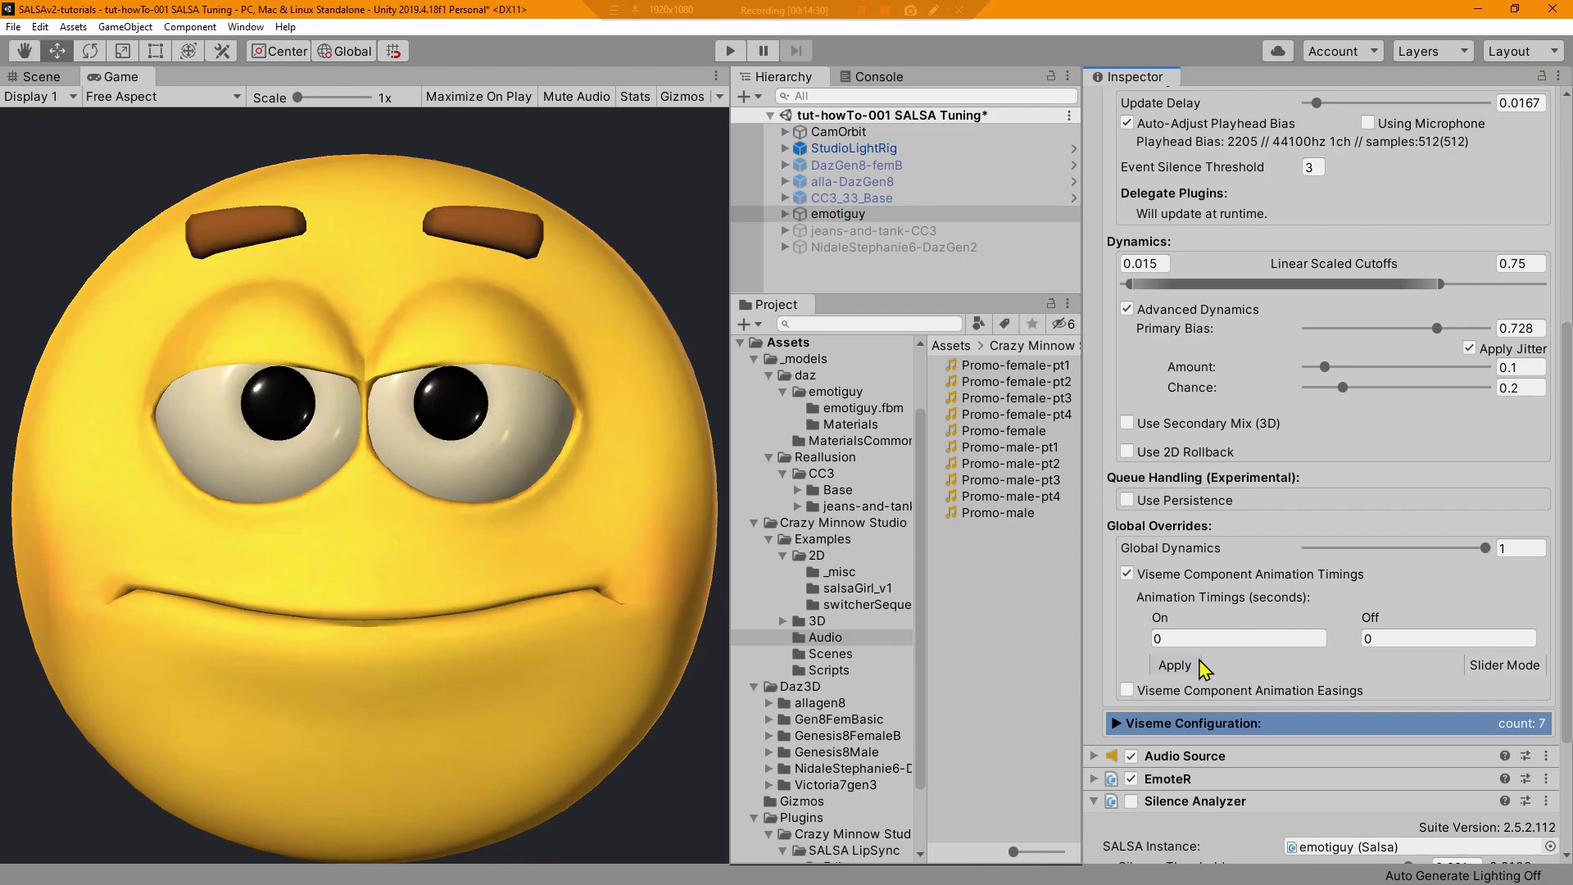
left_click(1522, 666)
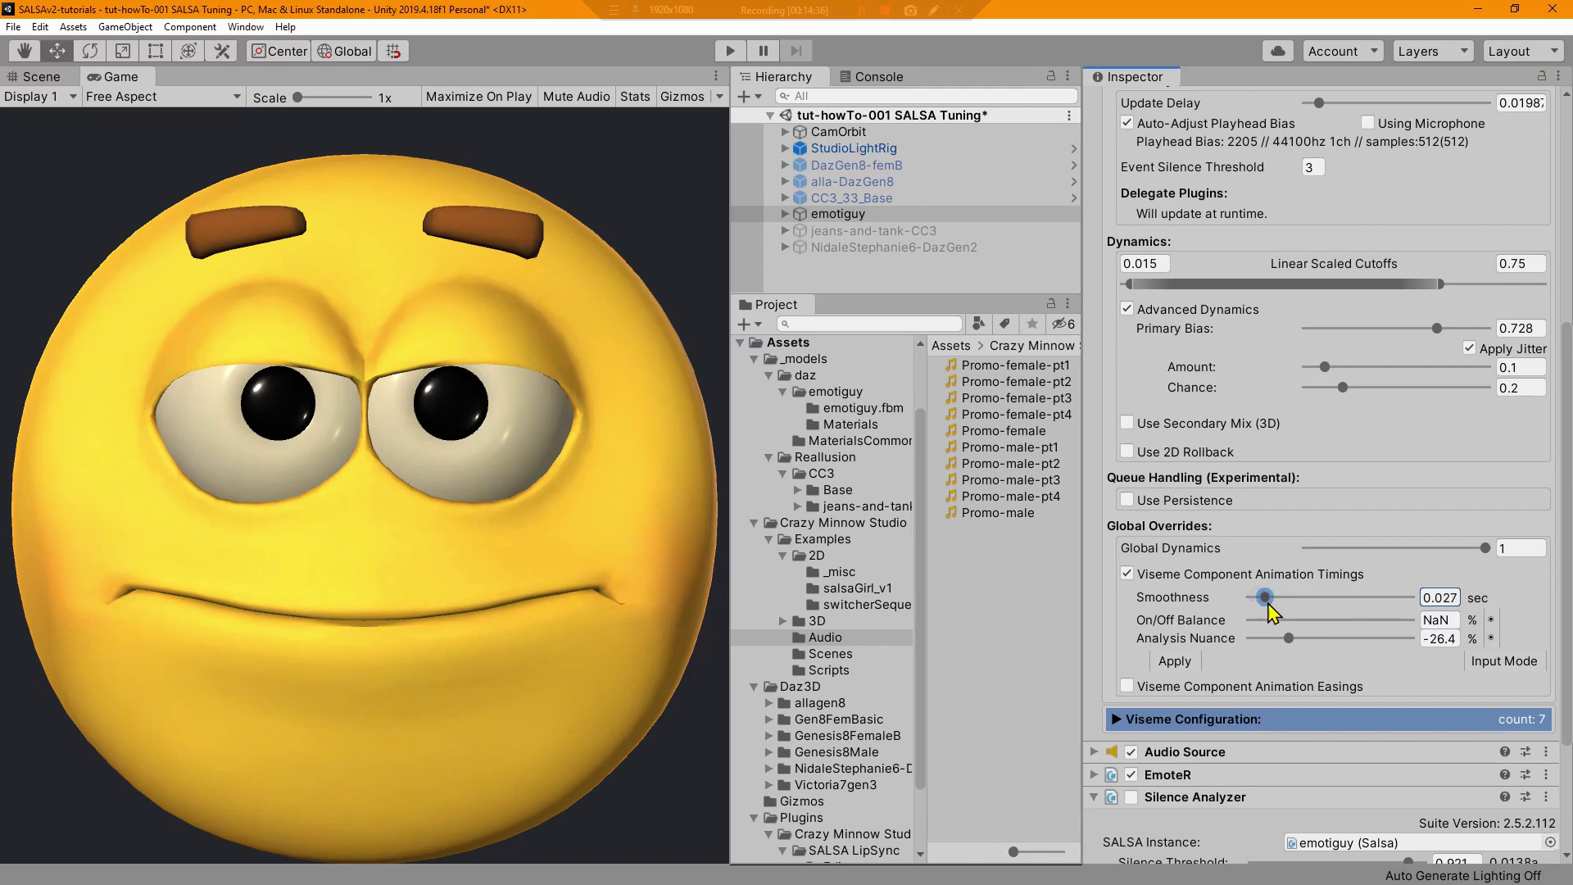
left_click(1505, 661)
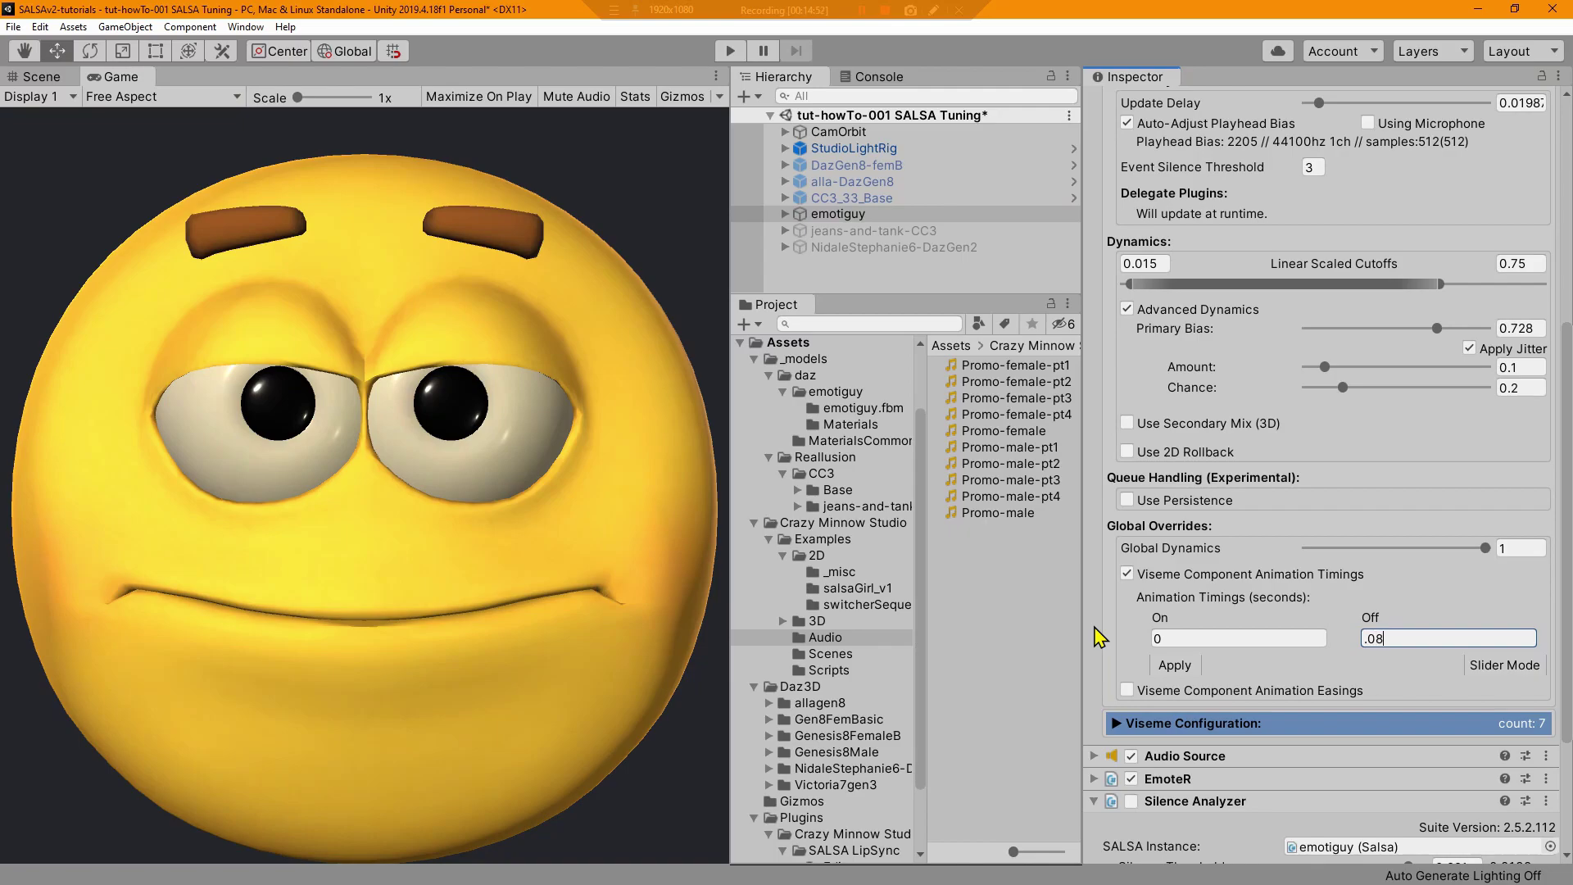
left_click(1174, 670)
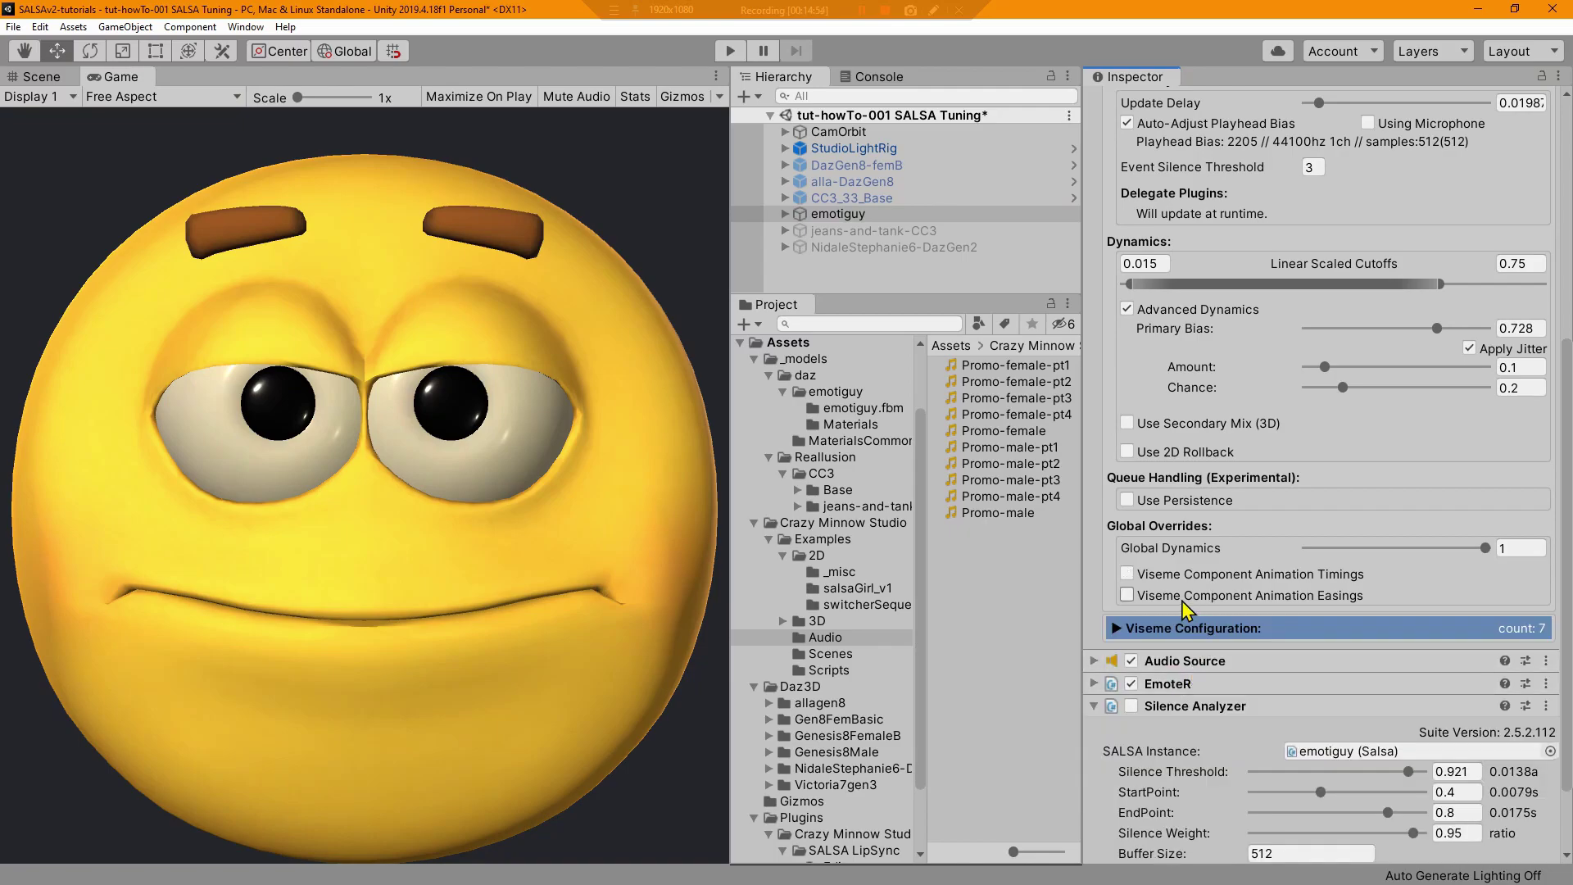
left_click(1194, 575)
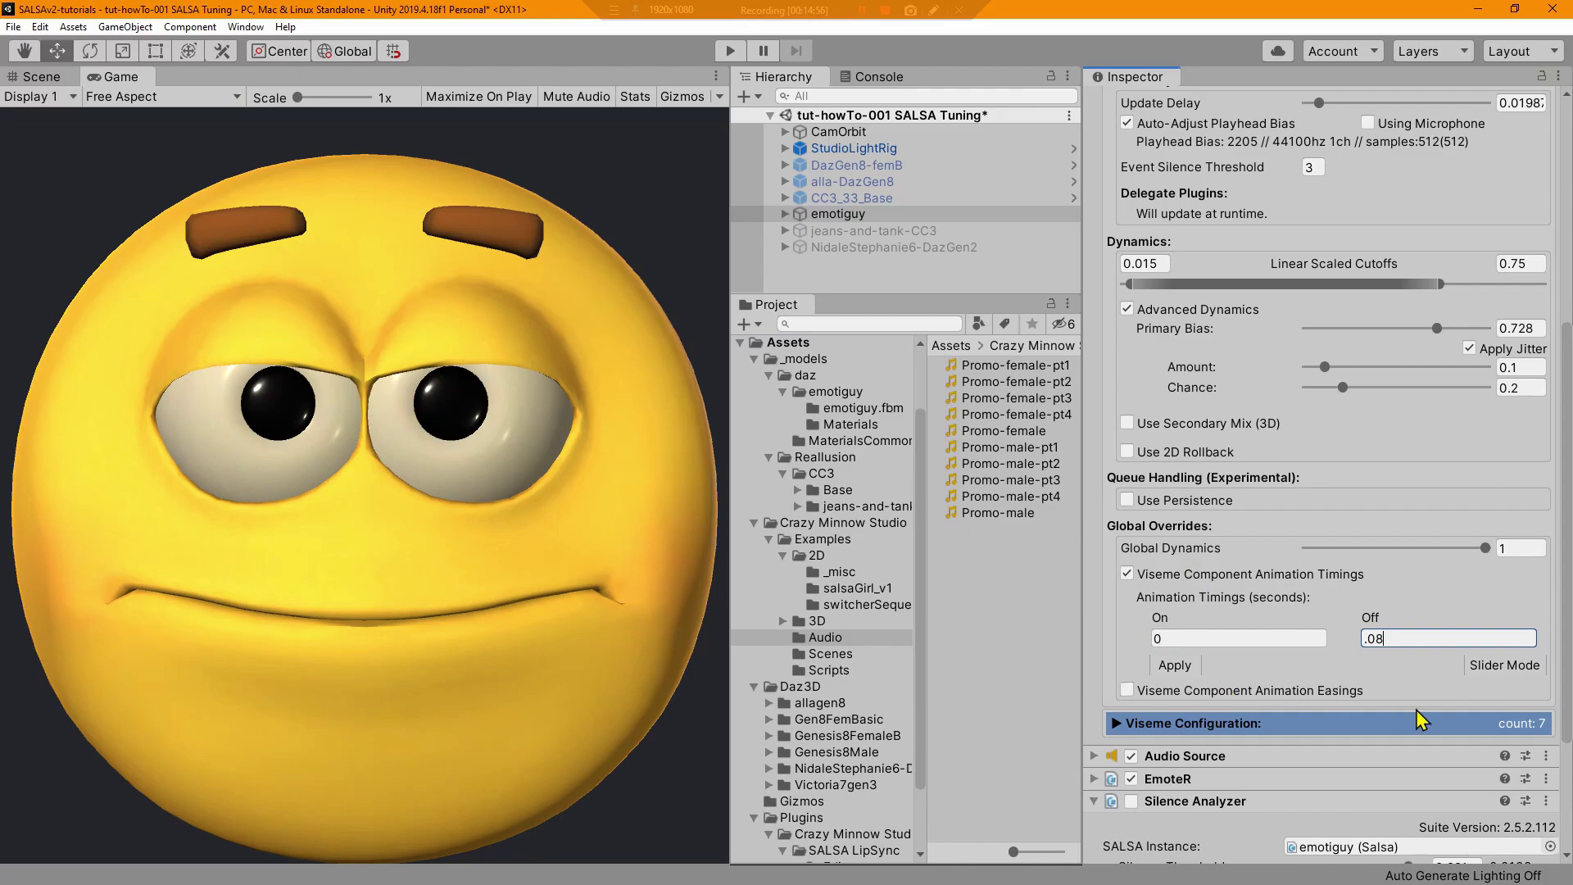
left_click(1489, 664)
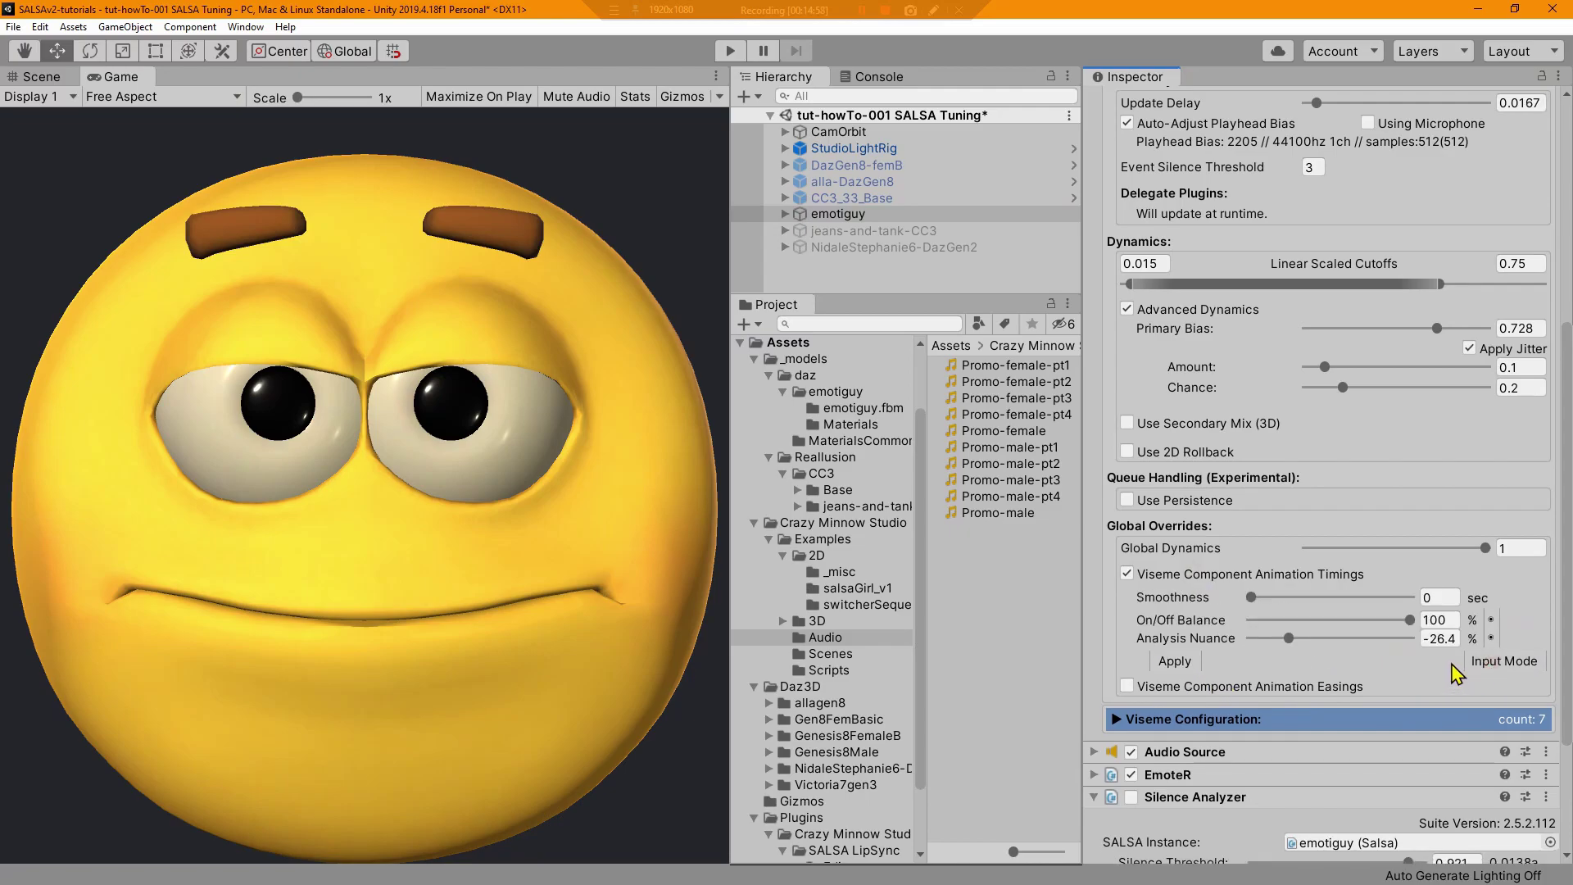
- Raise Analysis Nuance slightly, to about -21.9%
scroll(1464, 447, "up", 5)
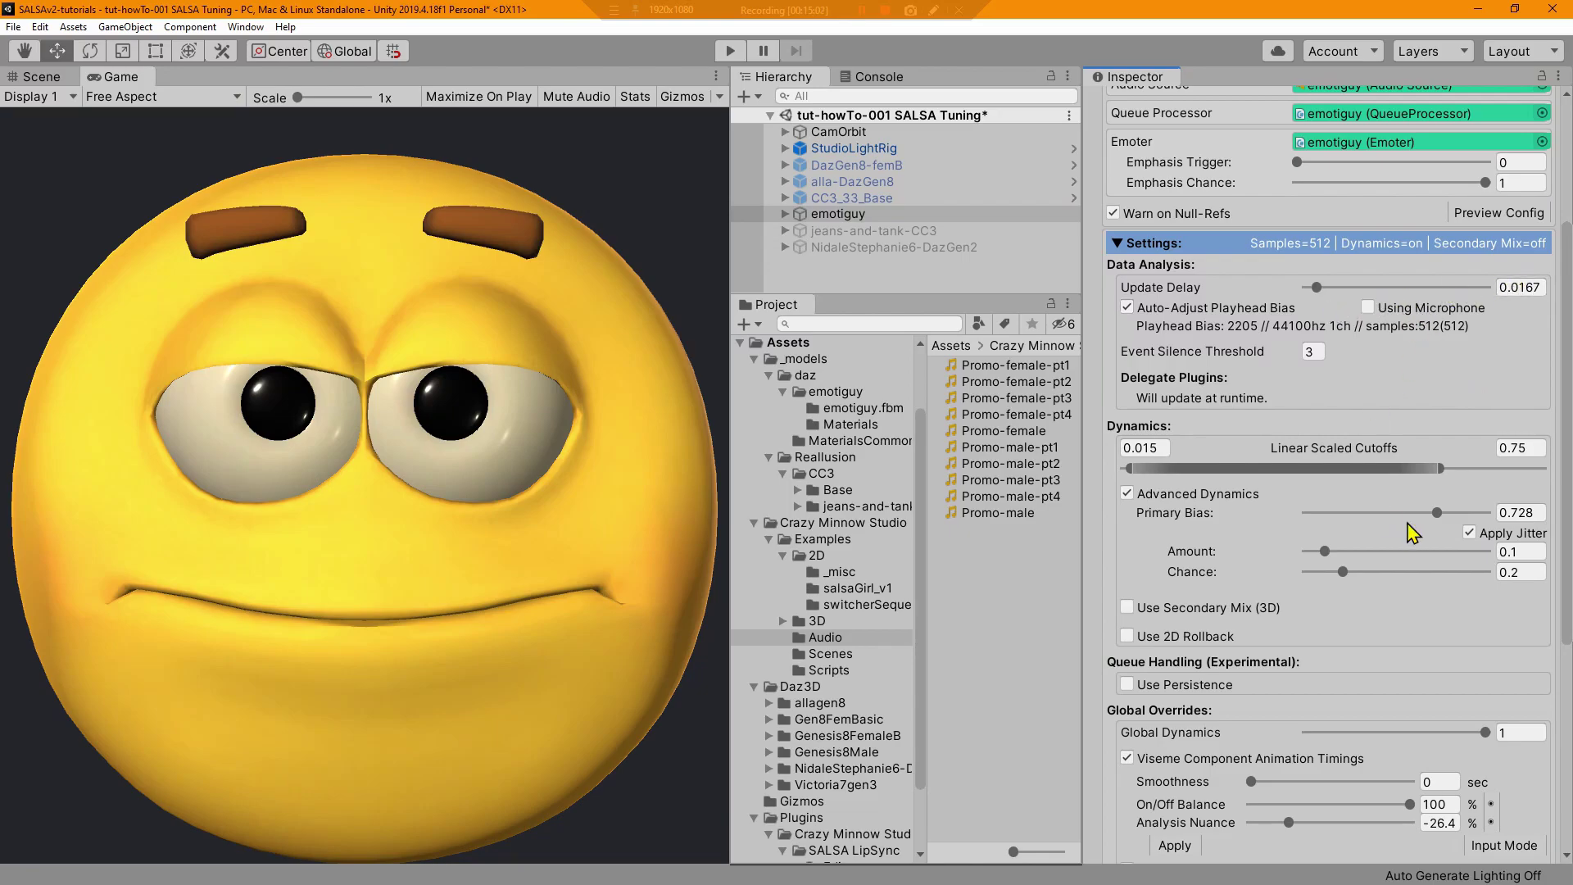
scroll(1413, 532, "down", 5)
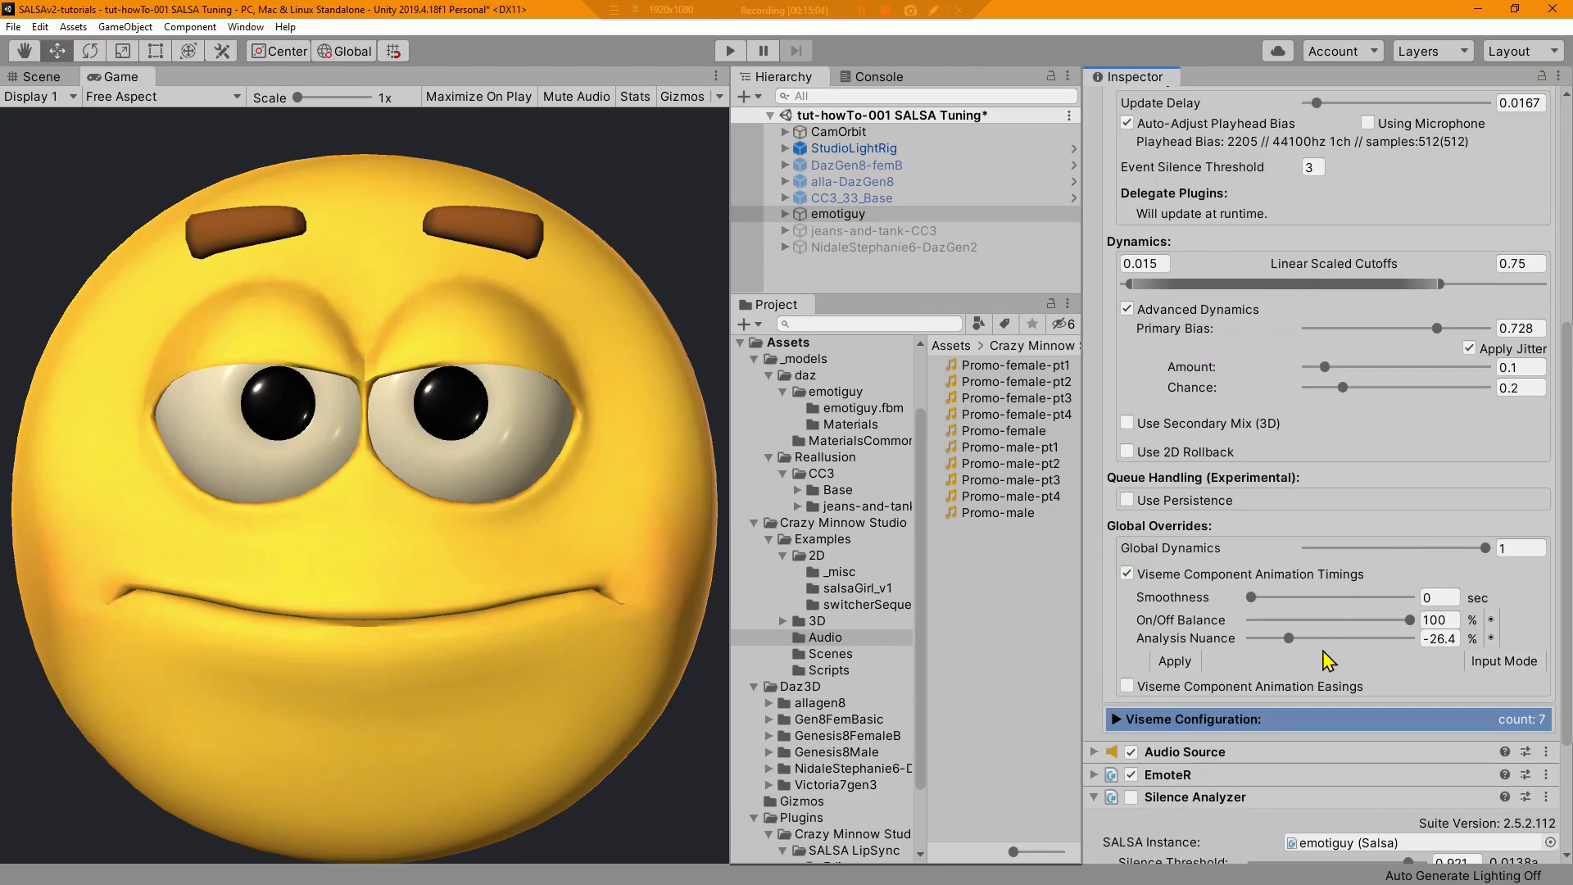
left_click_drag(1289, 638, 1297, 640)
- Lower Analysis Nuance to about -29 and apply the adjusted viseme timings
scroll(1404, 427, "up", 2)
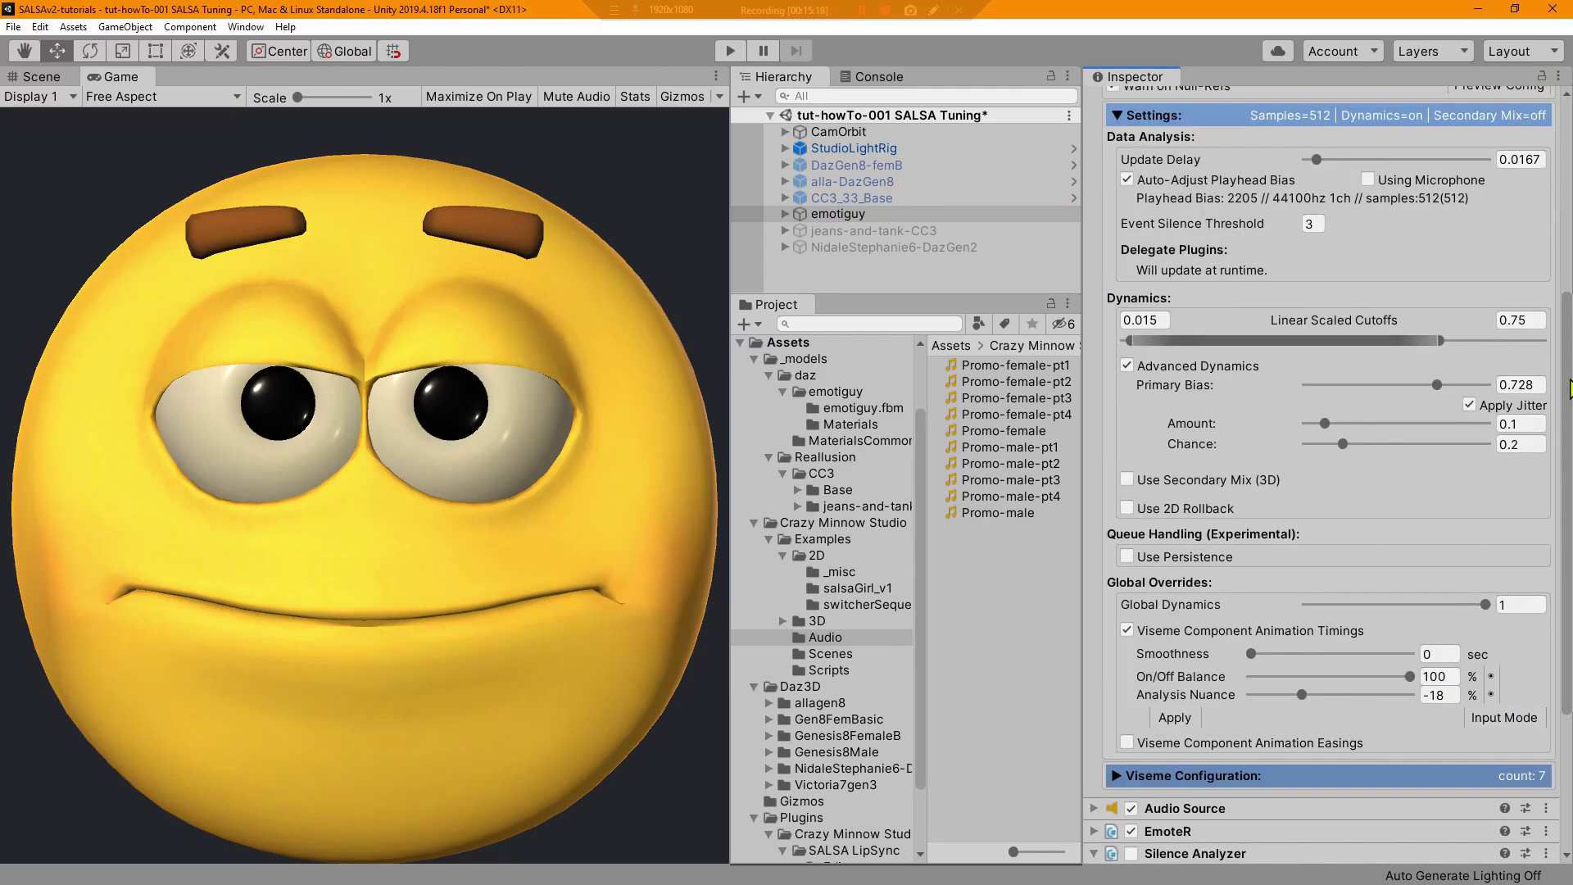
left_click_drag(1304, 694, 1311, 695)
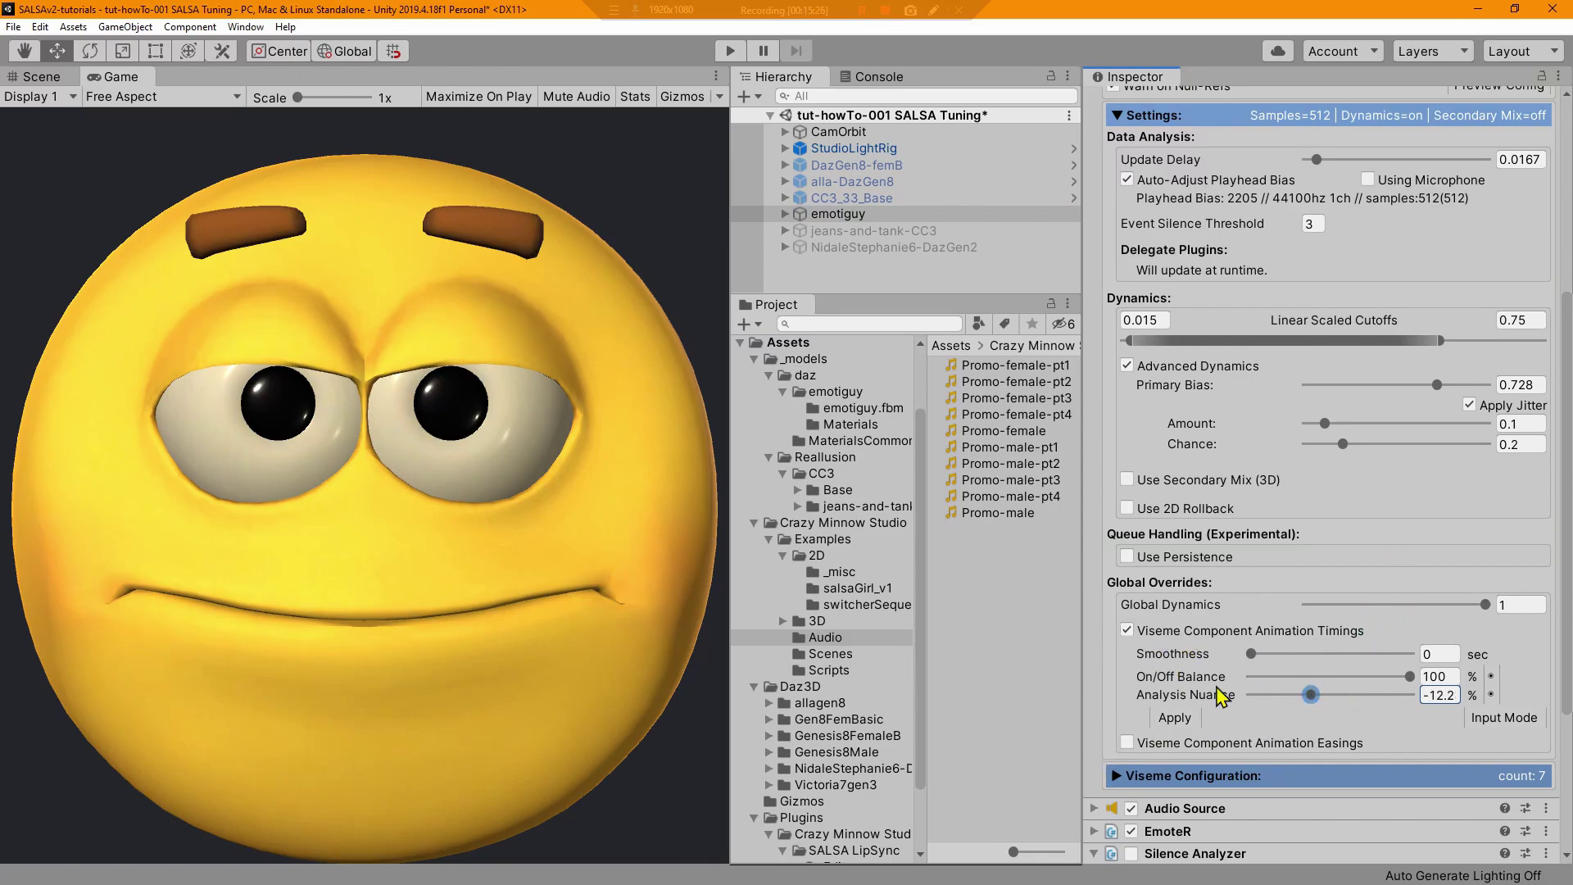
left_click(1197, 633)
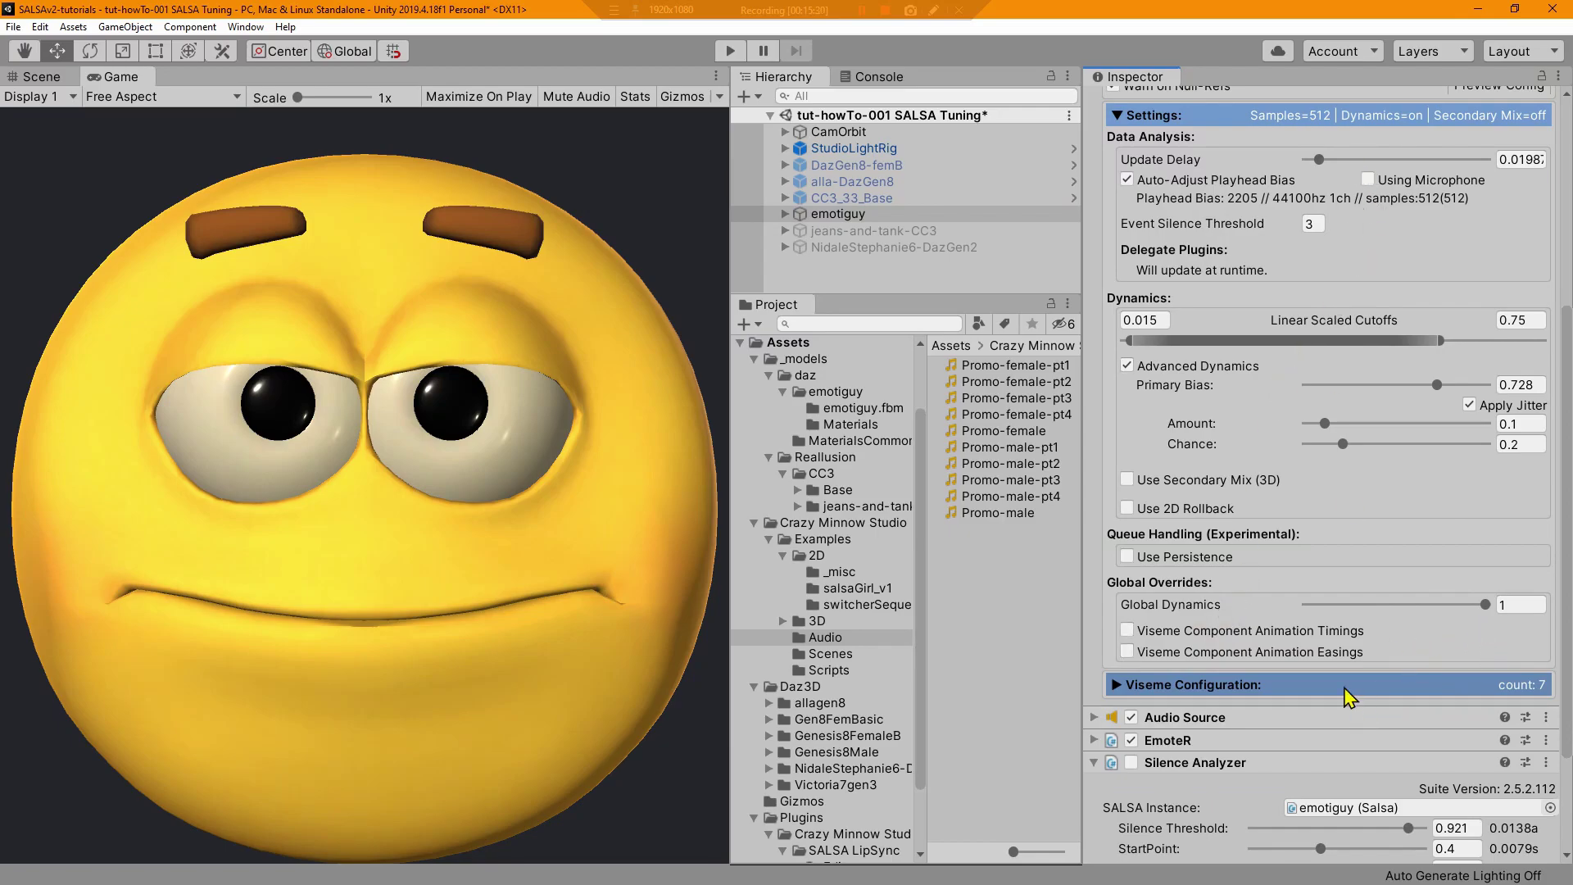
- Apply on/off viseme timings with a 0.06 s Off time, raise Update Delay, and enter play mode
left_click(1506, 722)
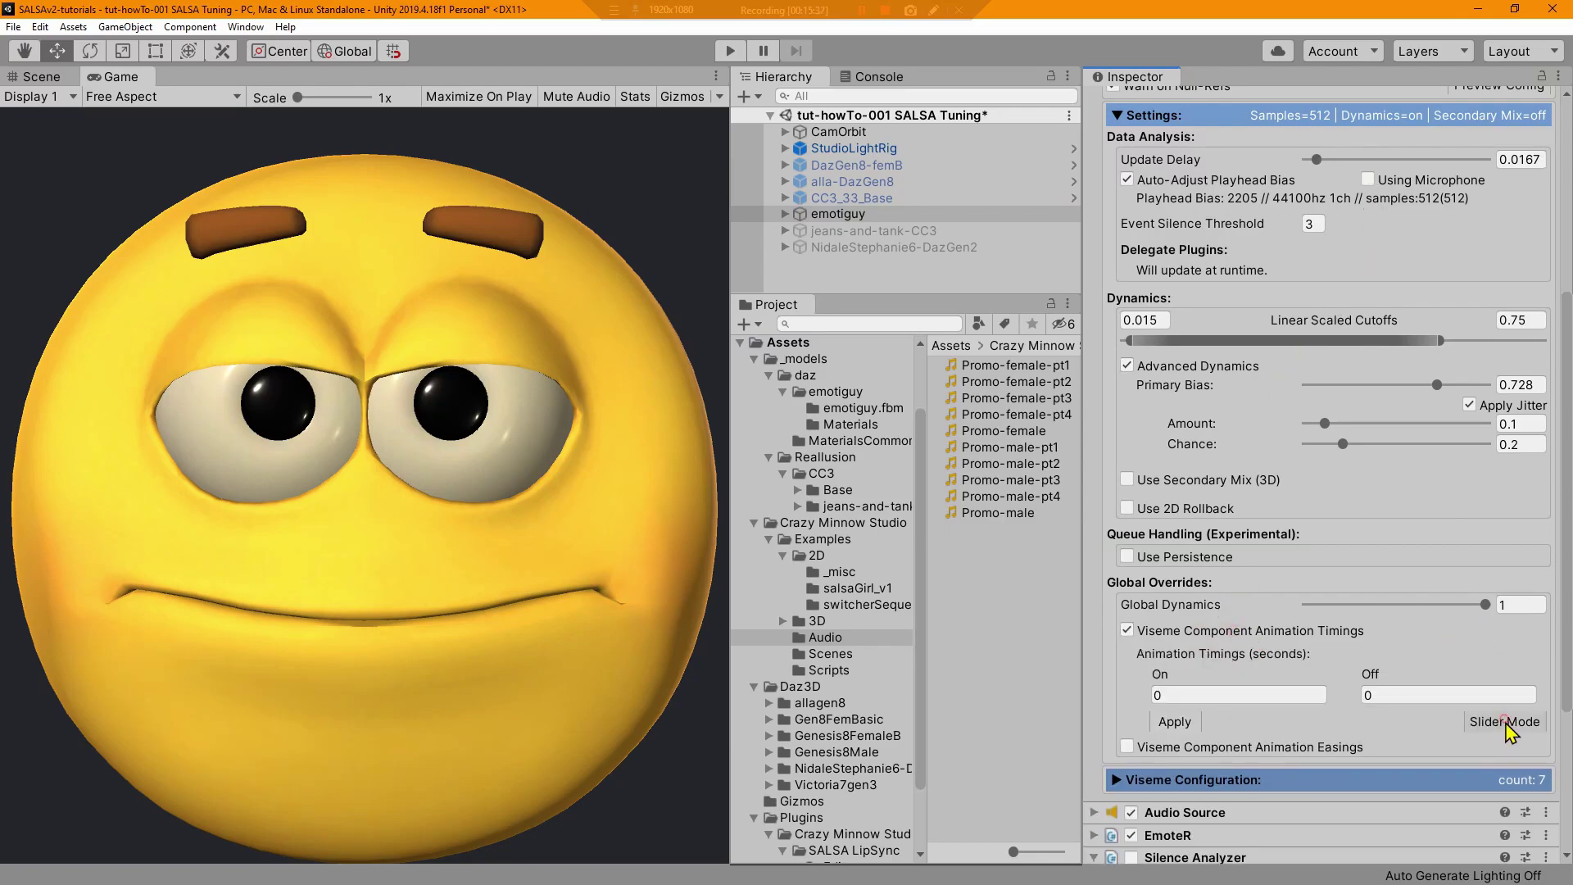
left_click(1422, 695)
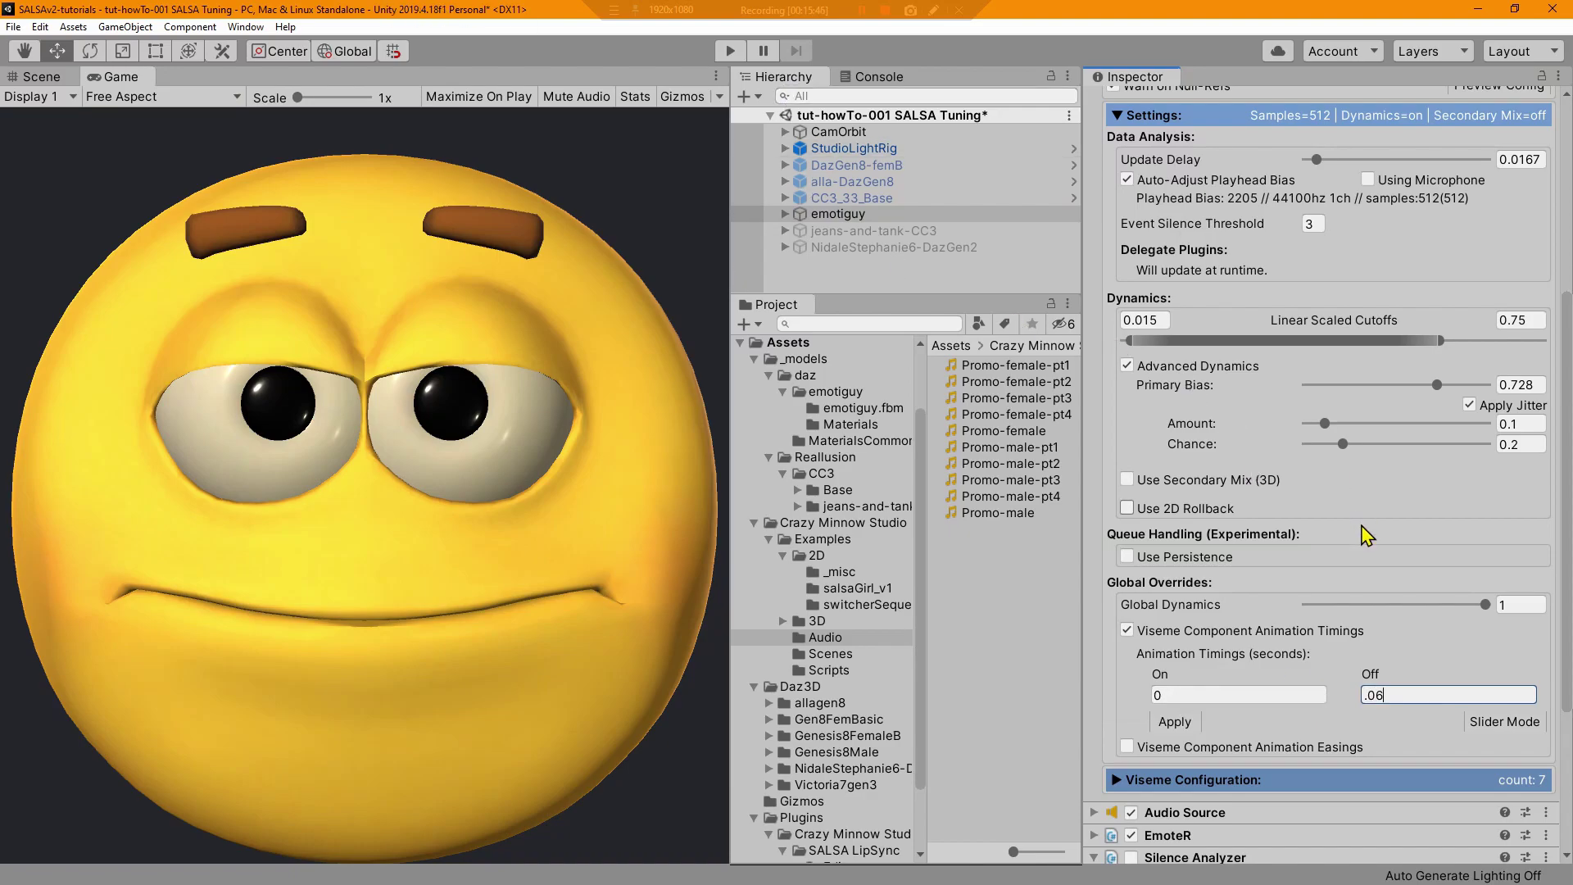
left_click(1178, 722)
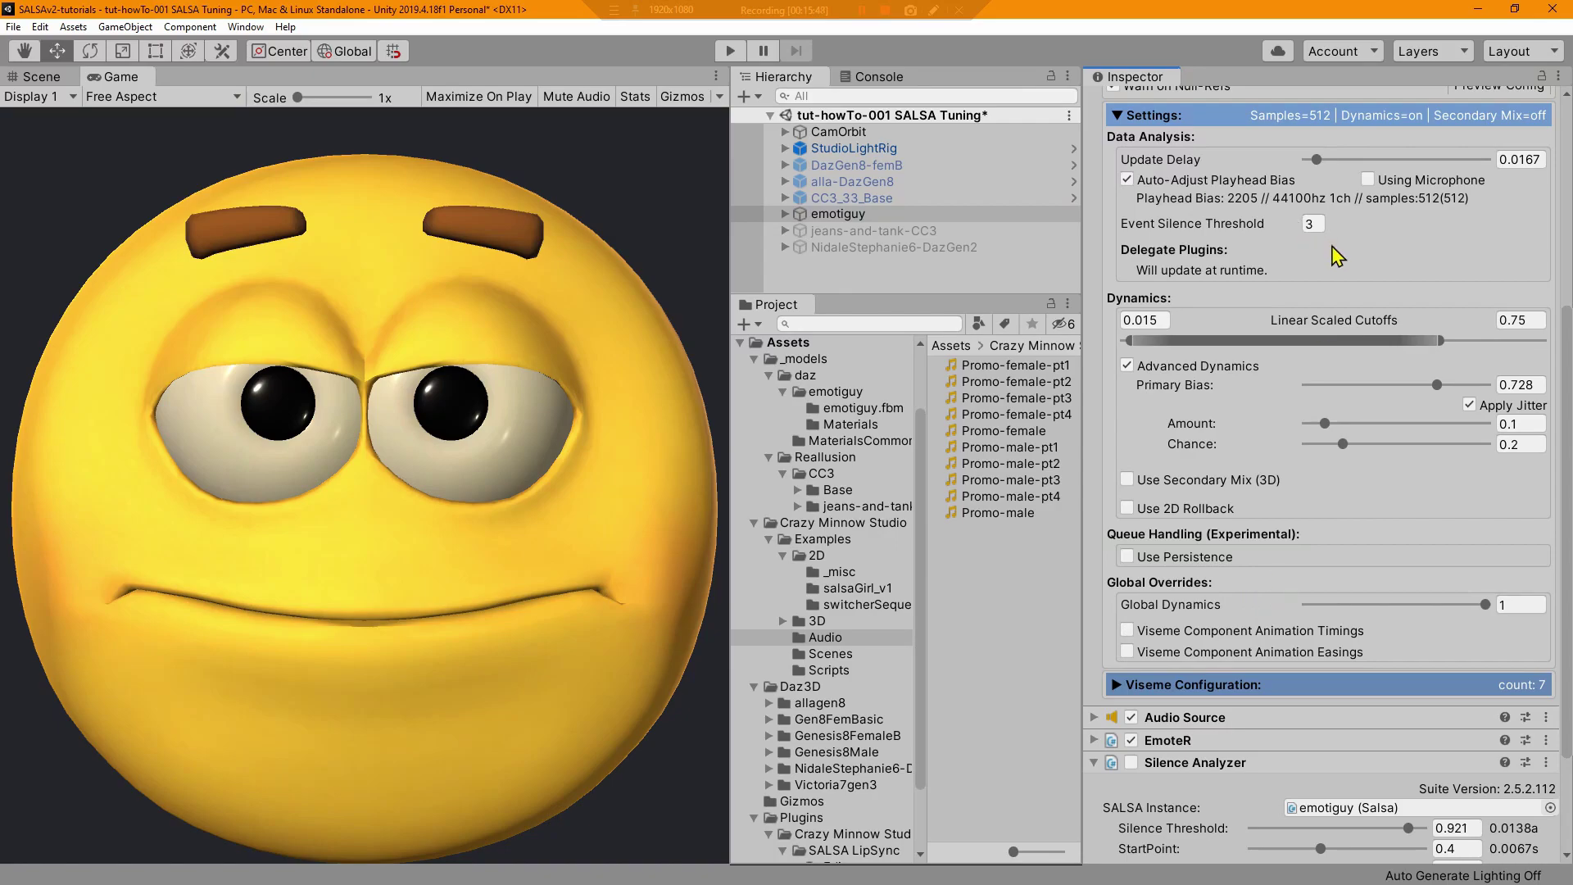
left_click_drag(1321, 163, 1335, 161)
left_click(730, 51)
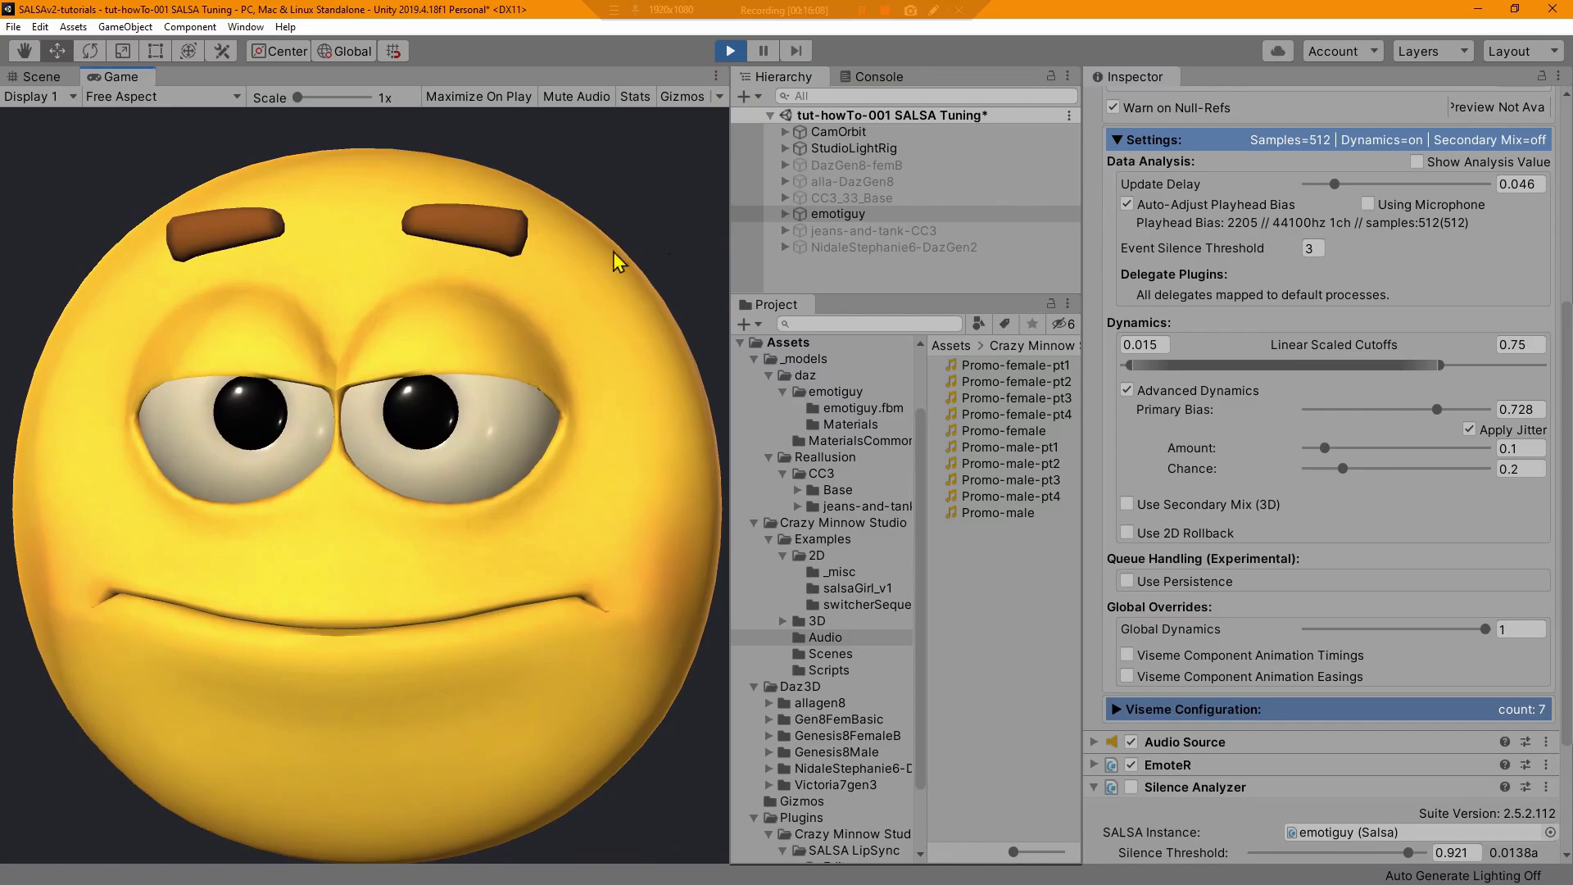
- Play the emotiguy audio clip to preview the lip-sync
scroll(1339, 282, "up", 4)
left_click(1516, 162)
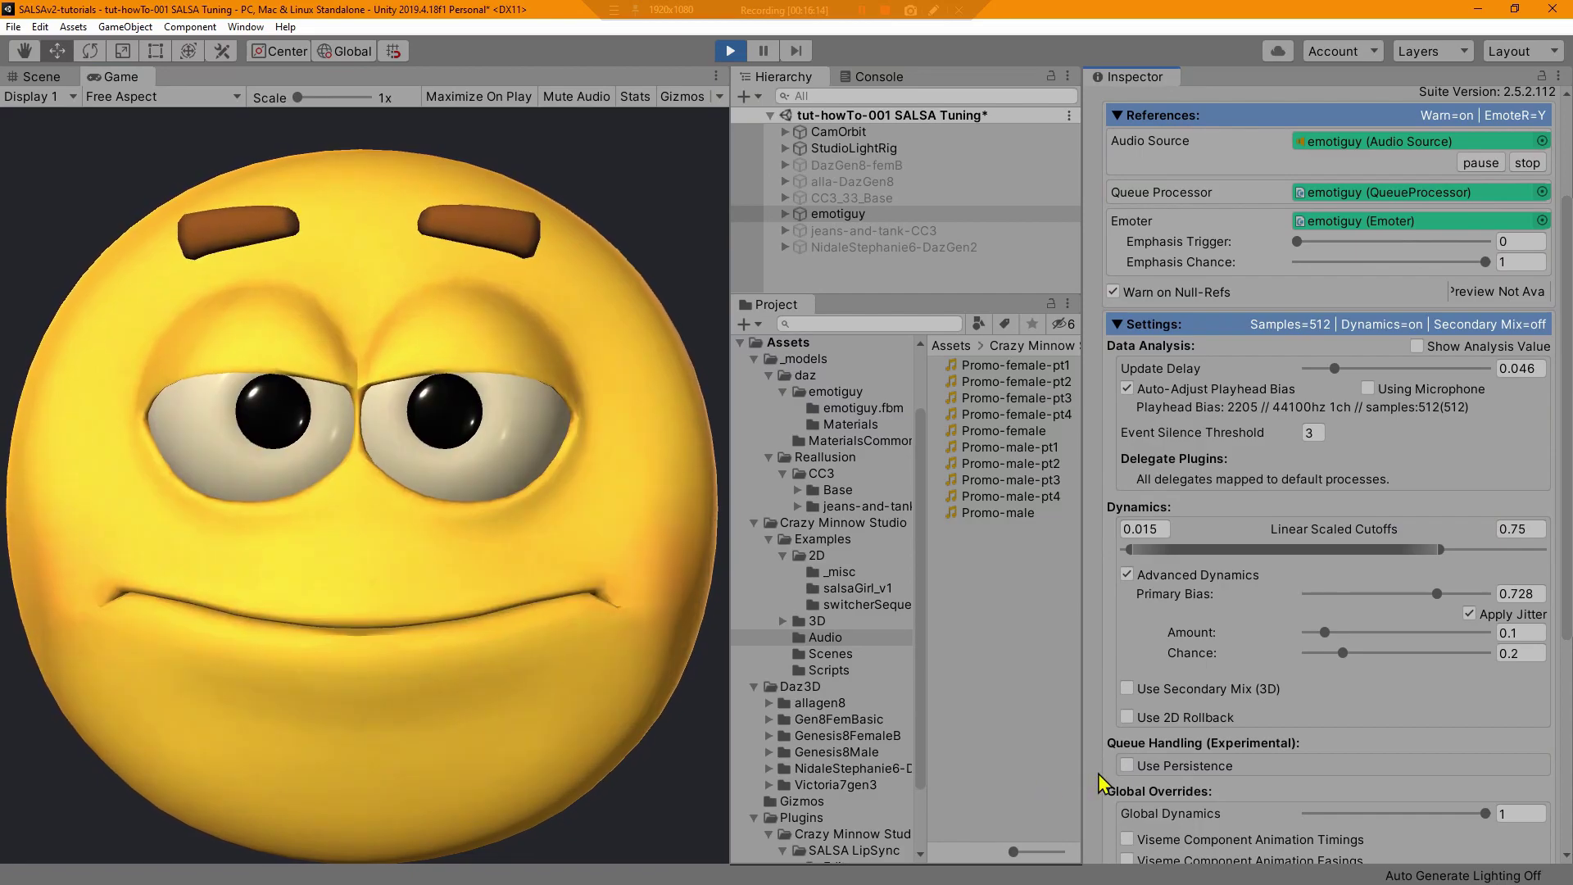
scroll(1301, 760, "down", 3)
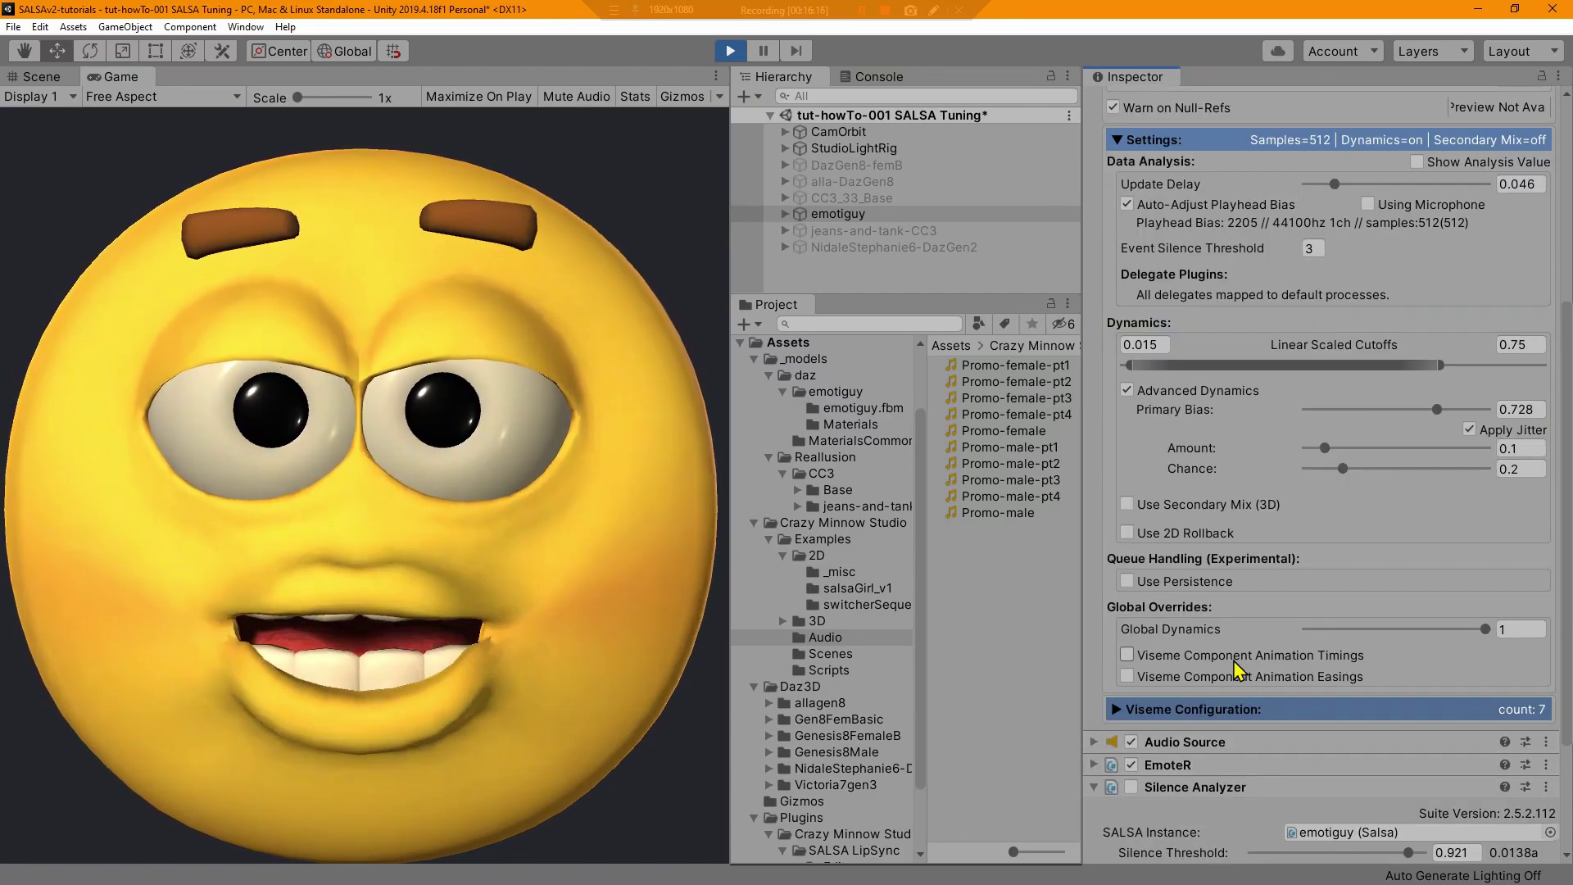
scroll(1361, 620, "up", 3)
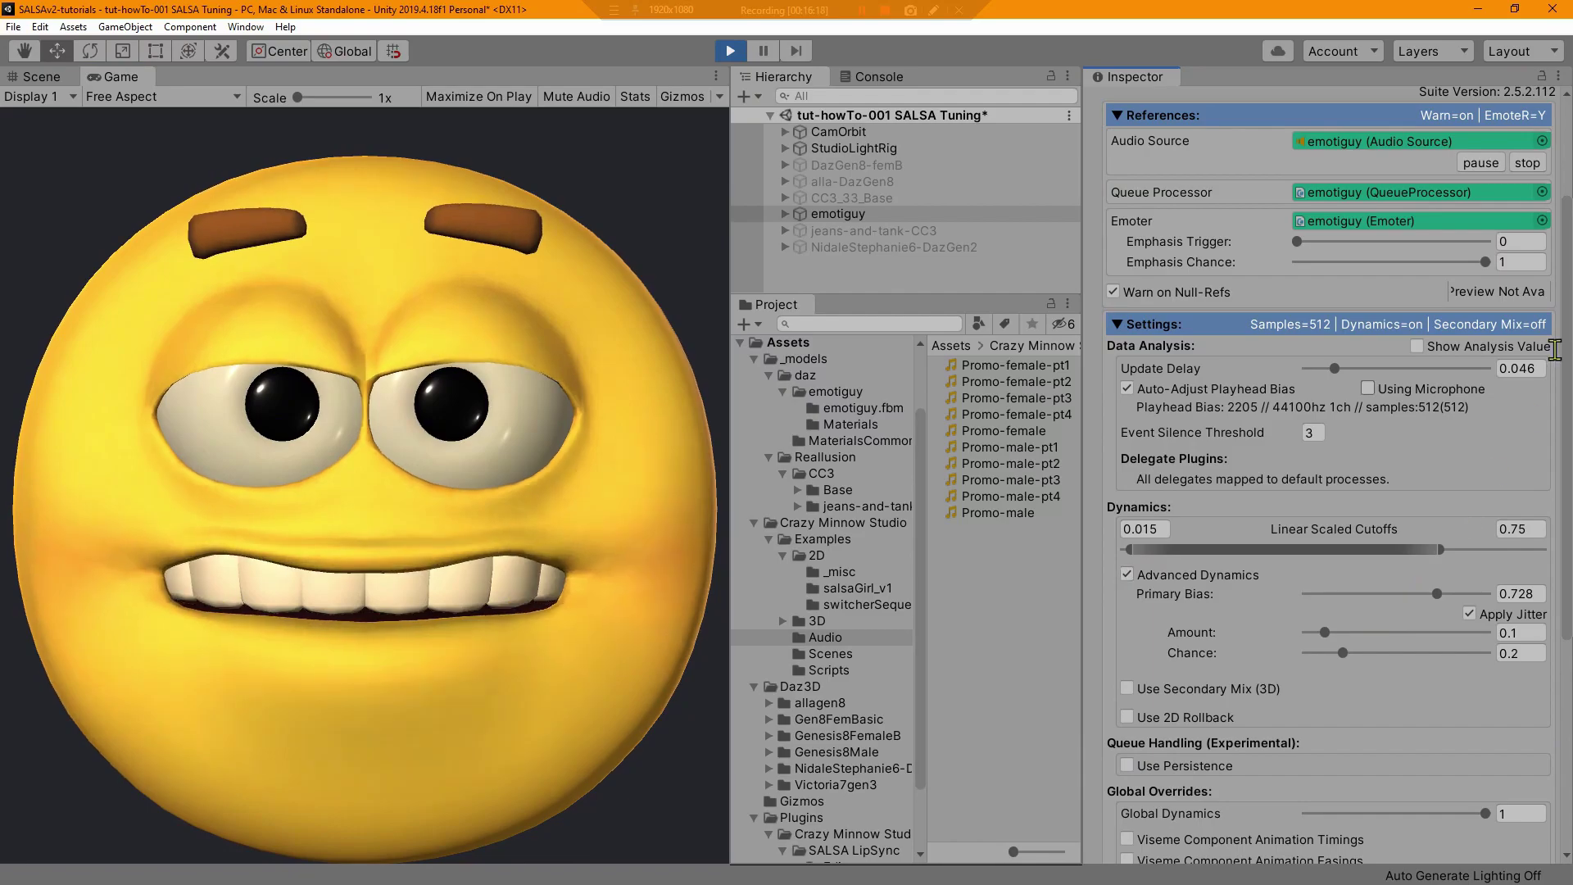
left_click_drag(1566, 287, 1566, 287)
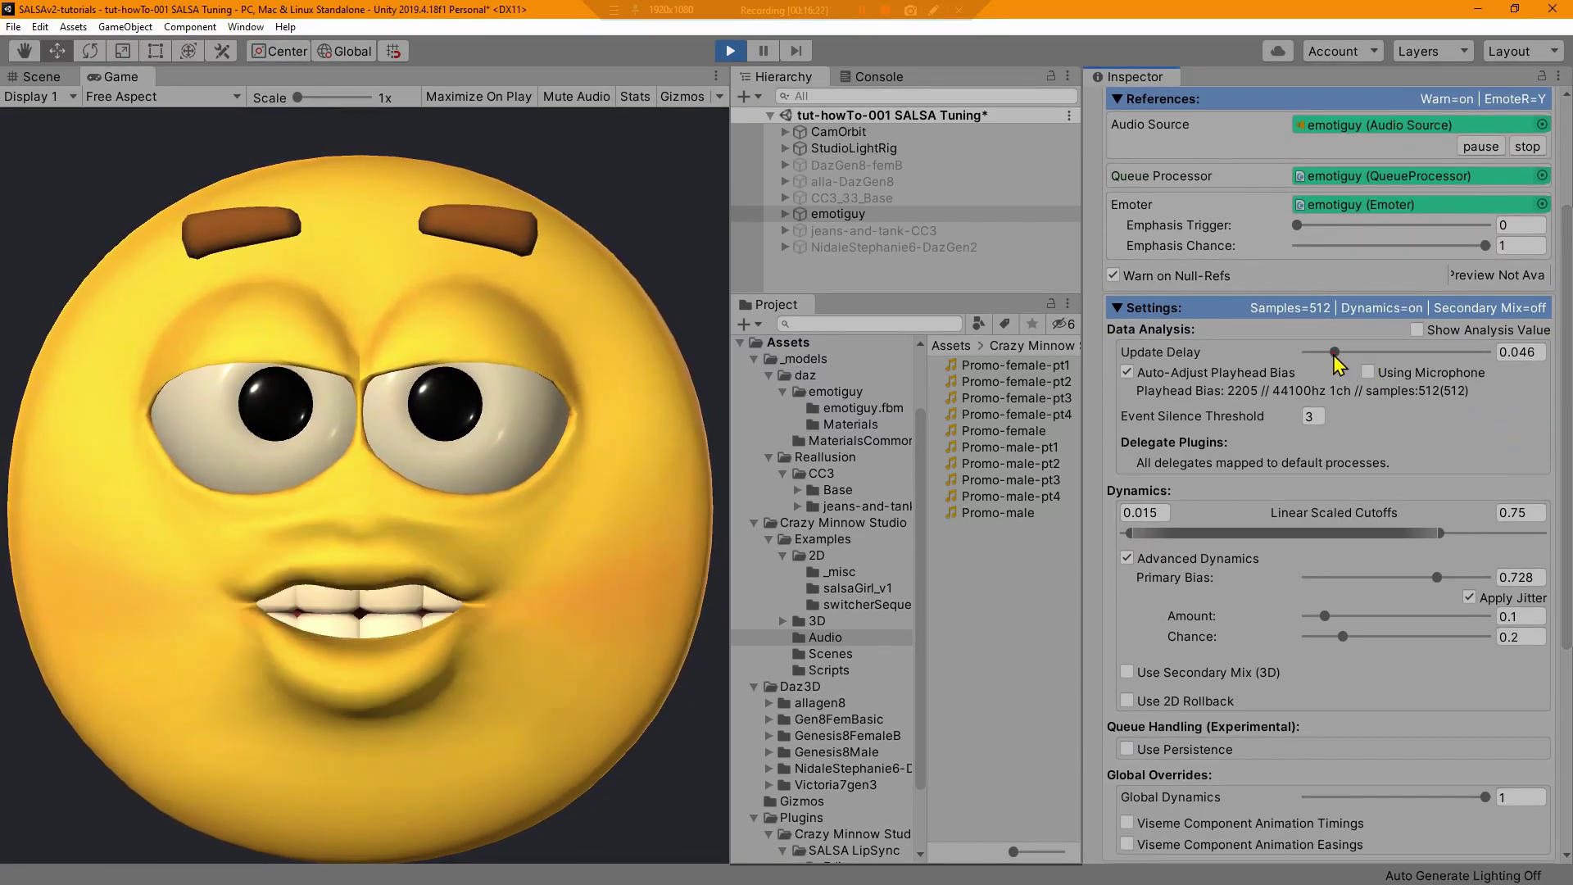
- Raise Update Delay to 0.075 and lower the Advanced Dynamics Primary Bias to 0.545
left_click_drag(1334, 353, 1341, 353)
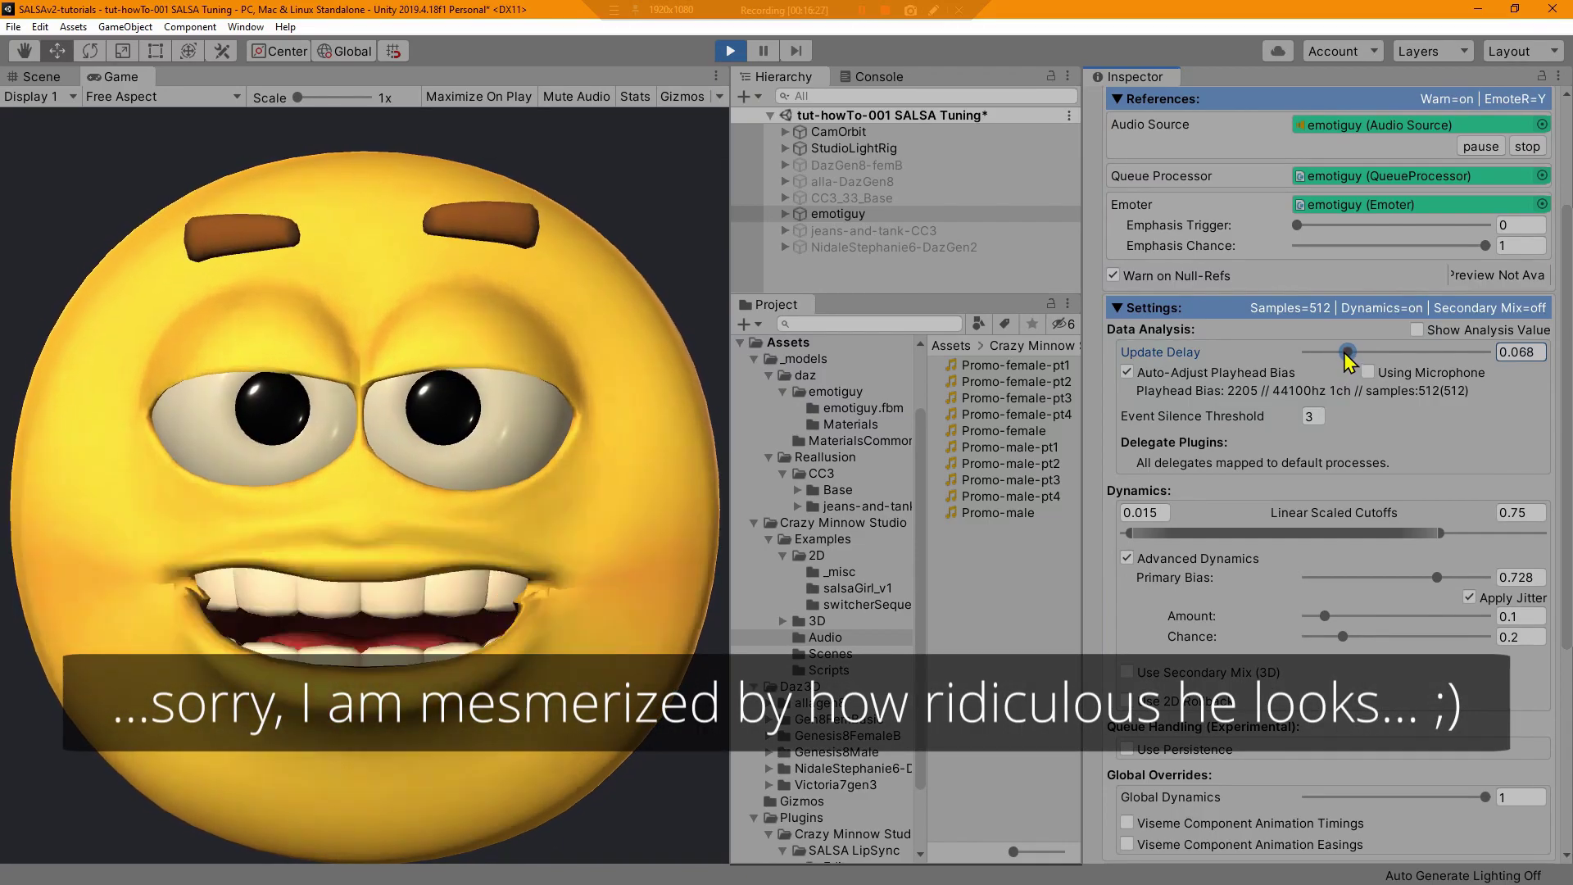
left_click_drag(1346, 354, 1350, 358)
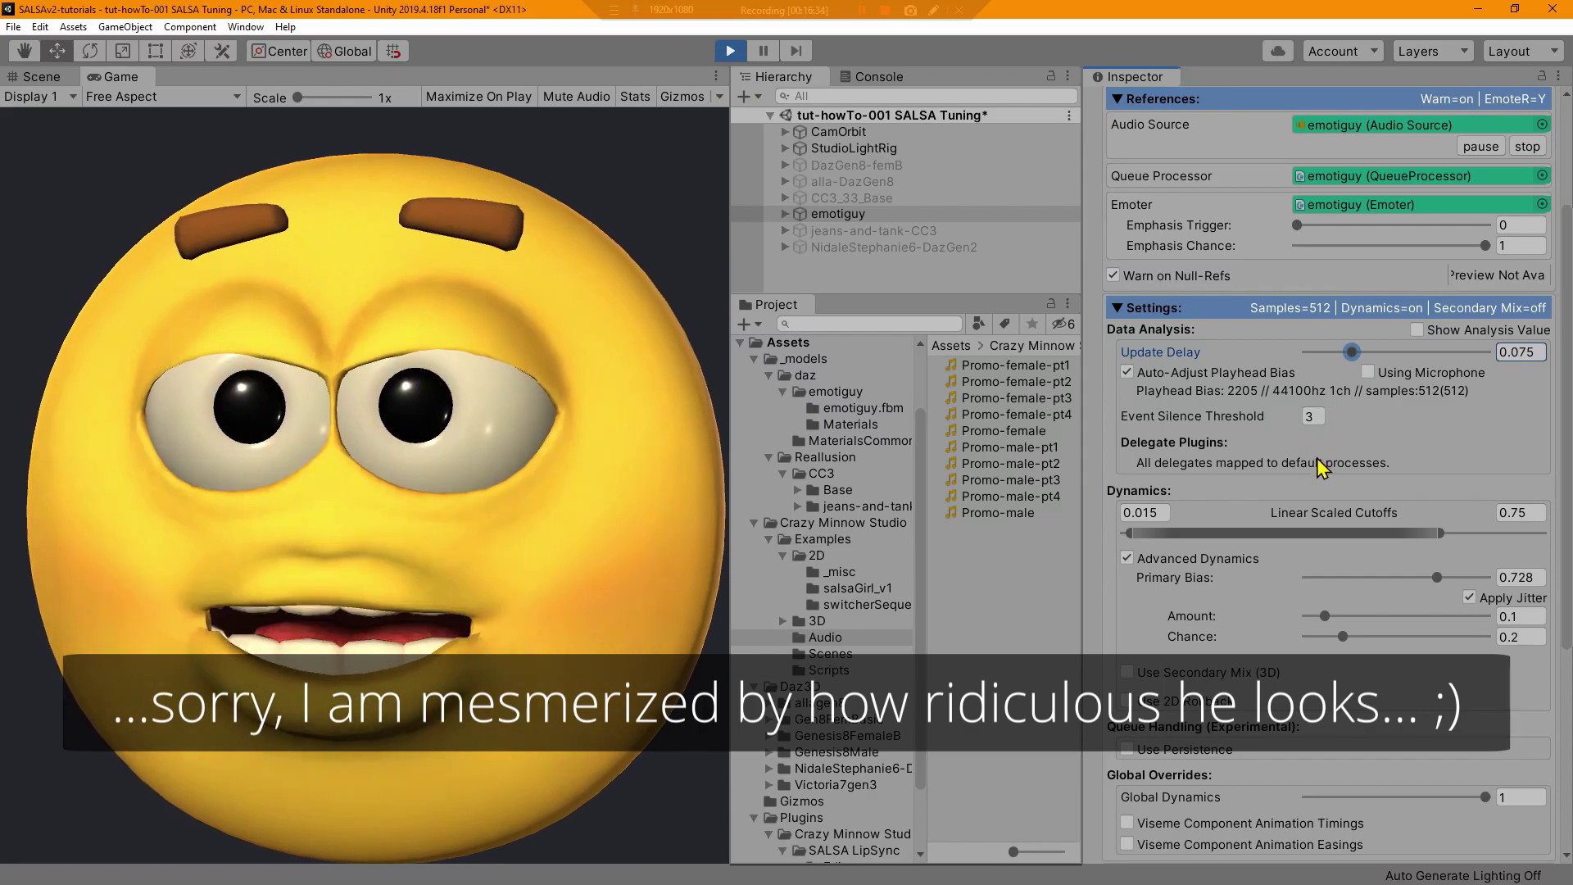
left_click_drag(1437, 577, 1403, 574)
scroll(1398, 684, "down", 7)
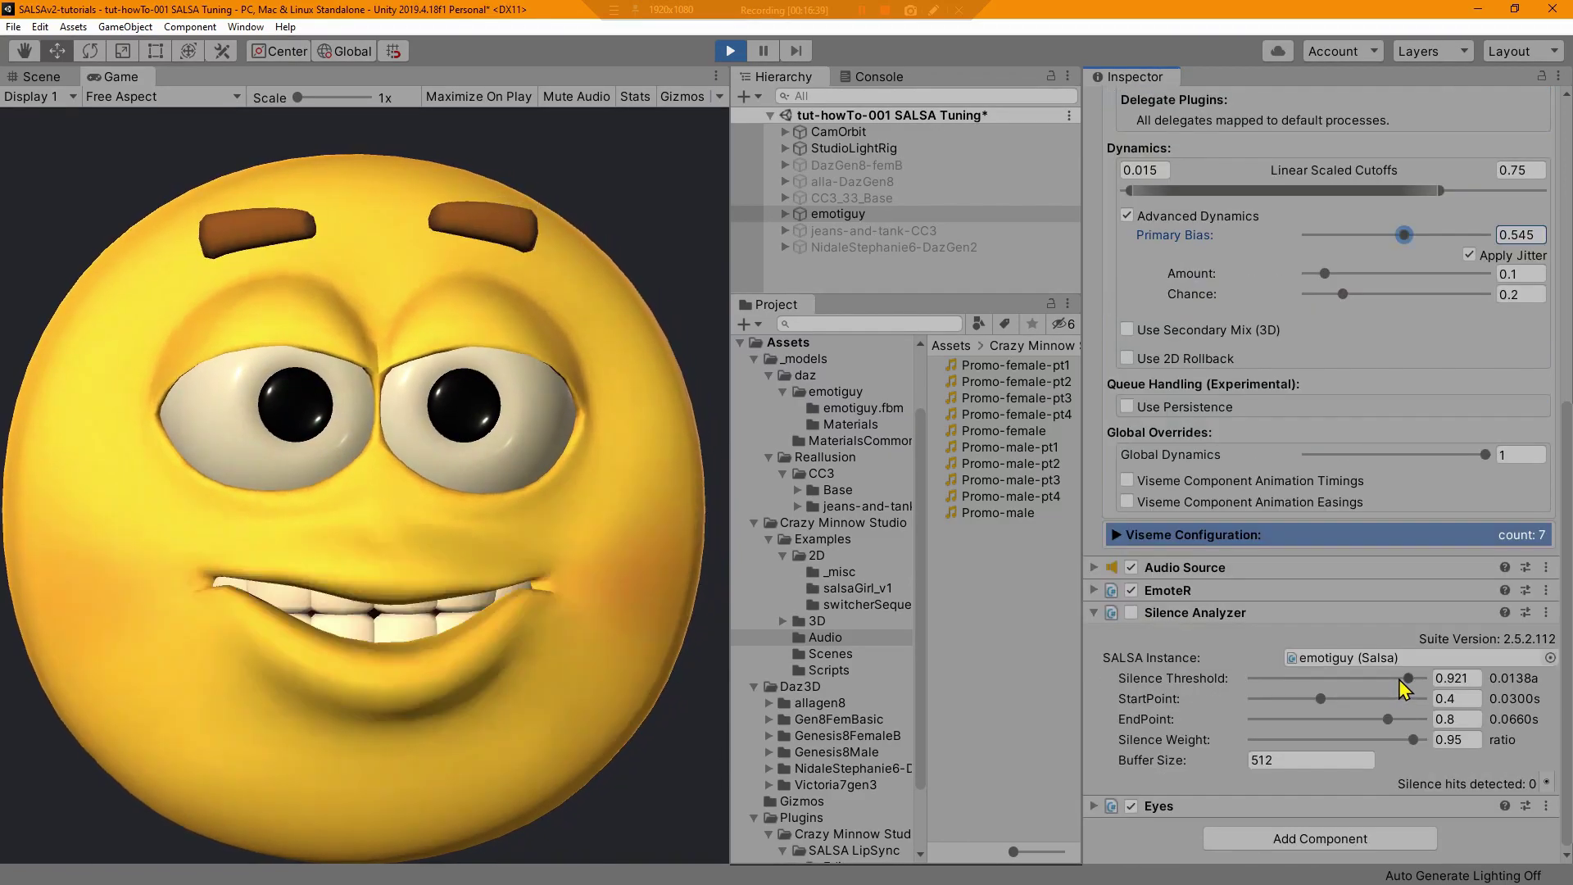
- Raise the Audio Source pitch to about 1.57 and the SALSA Update Delay to 0.12
left_click(1095, 567)
scroll(1425, 721, "down", 4)
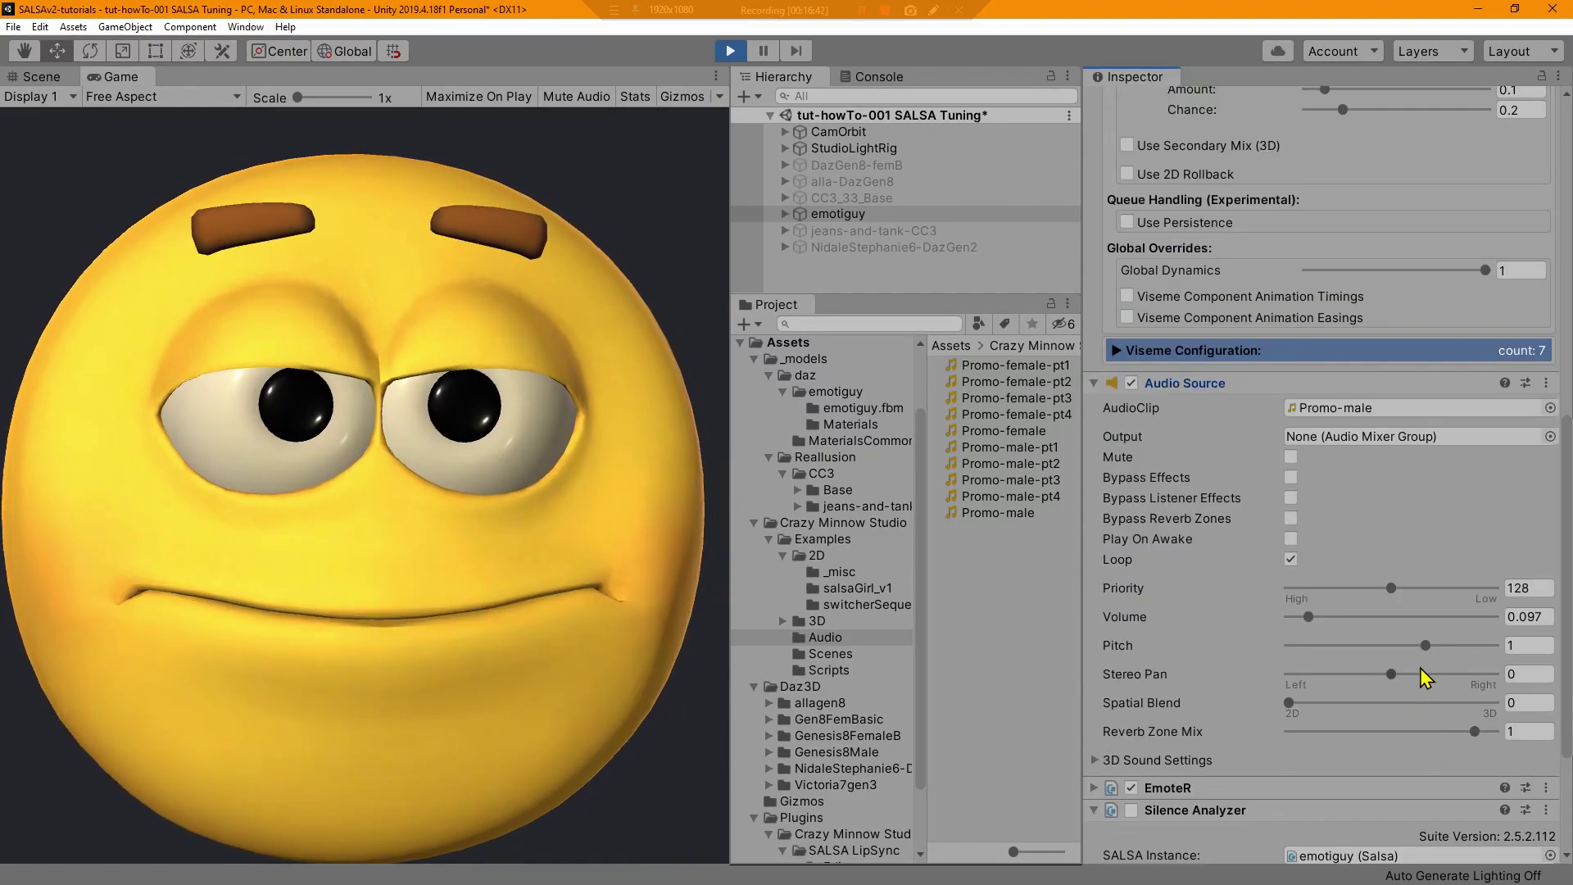
left_click_drag(1425, 644, 1444, 649)
scroll(1425, 417, "up", 4)
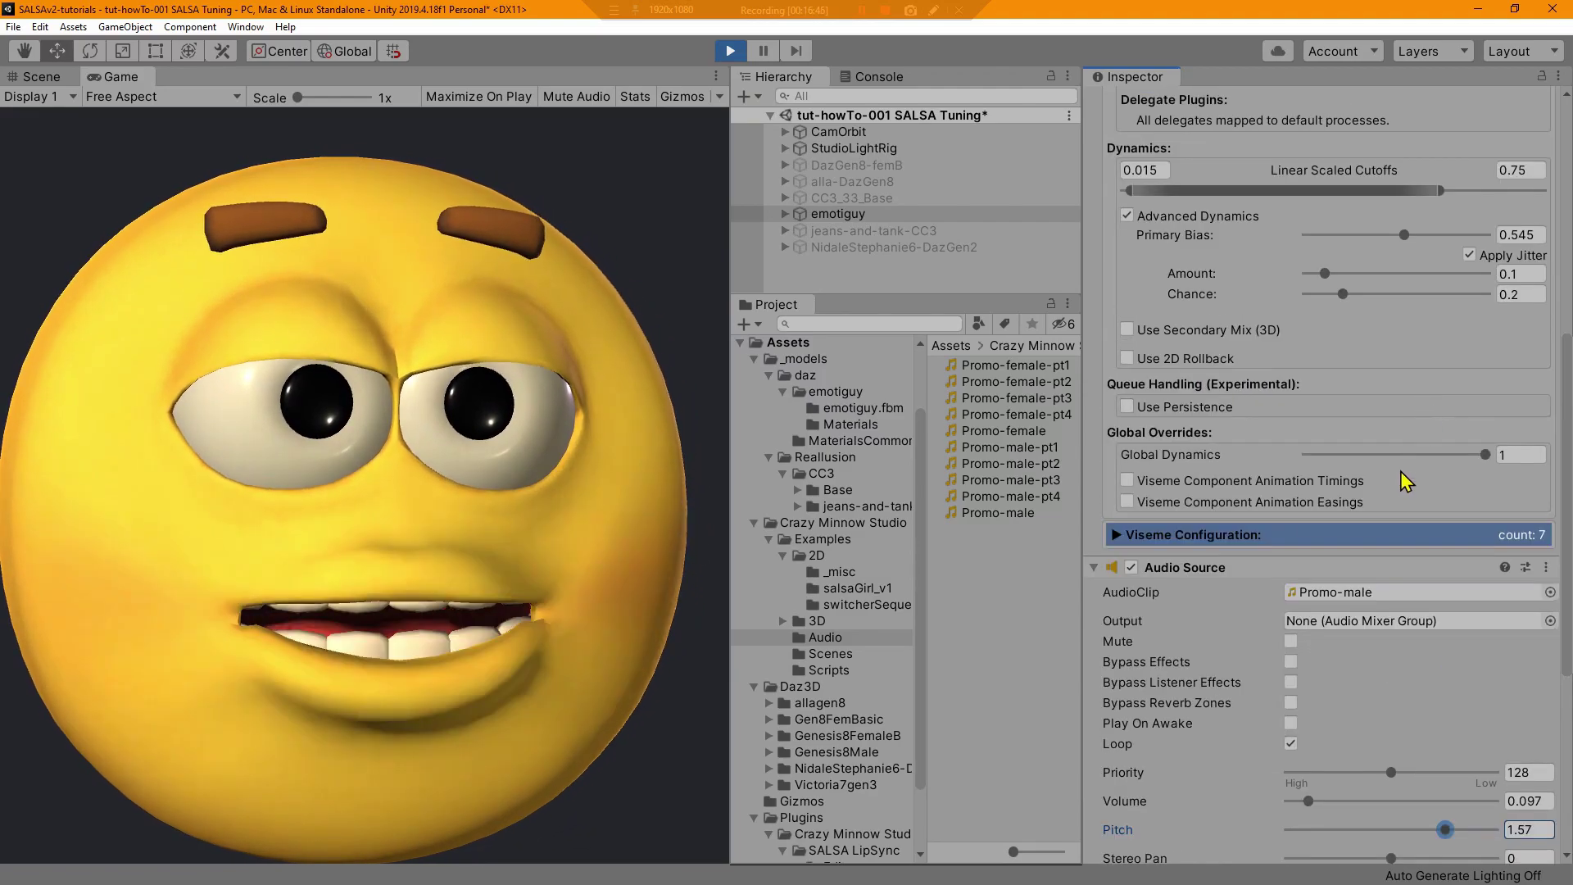
scroll(1399, 481, "up", 4)
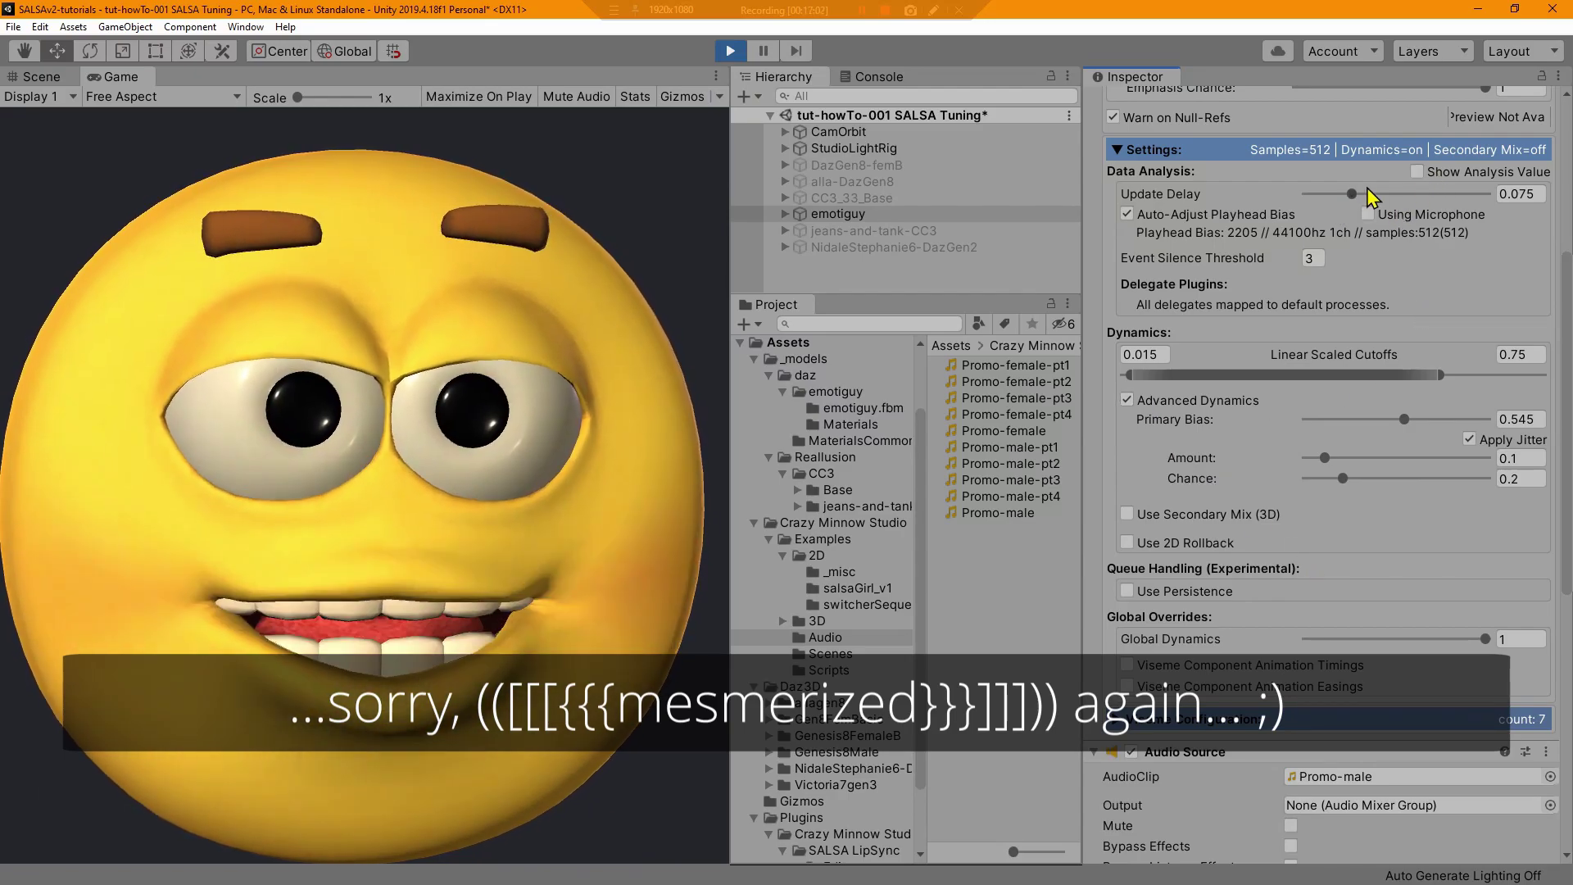
left_click_drag(1359, 193, 1380, 200)
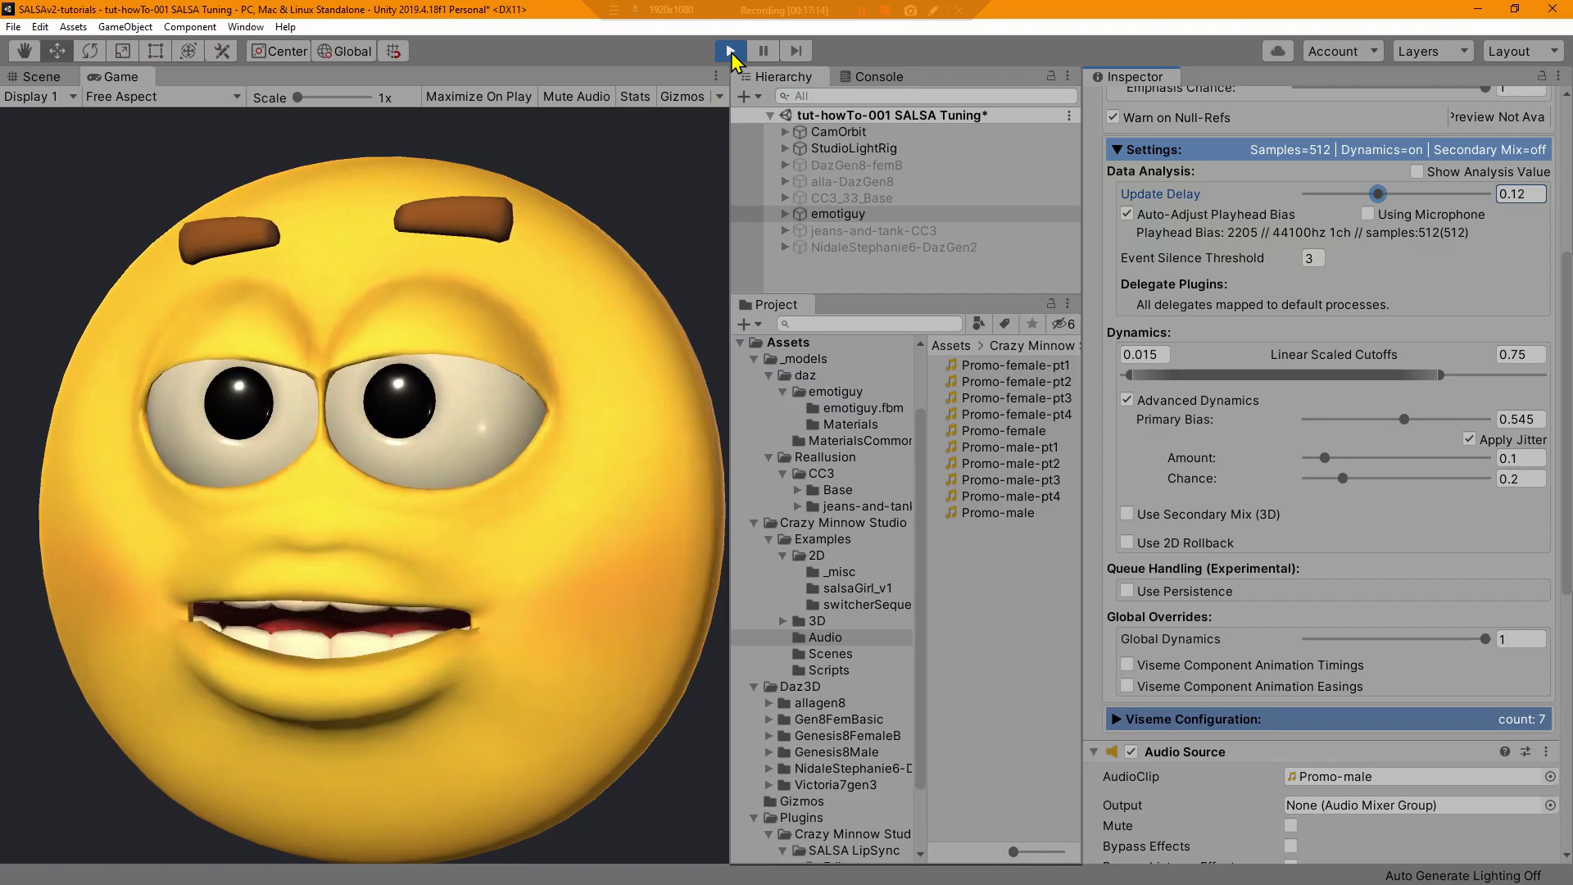
- Exit play mode and set the Audio Source pitch to 1.56
left_click(730, 52)
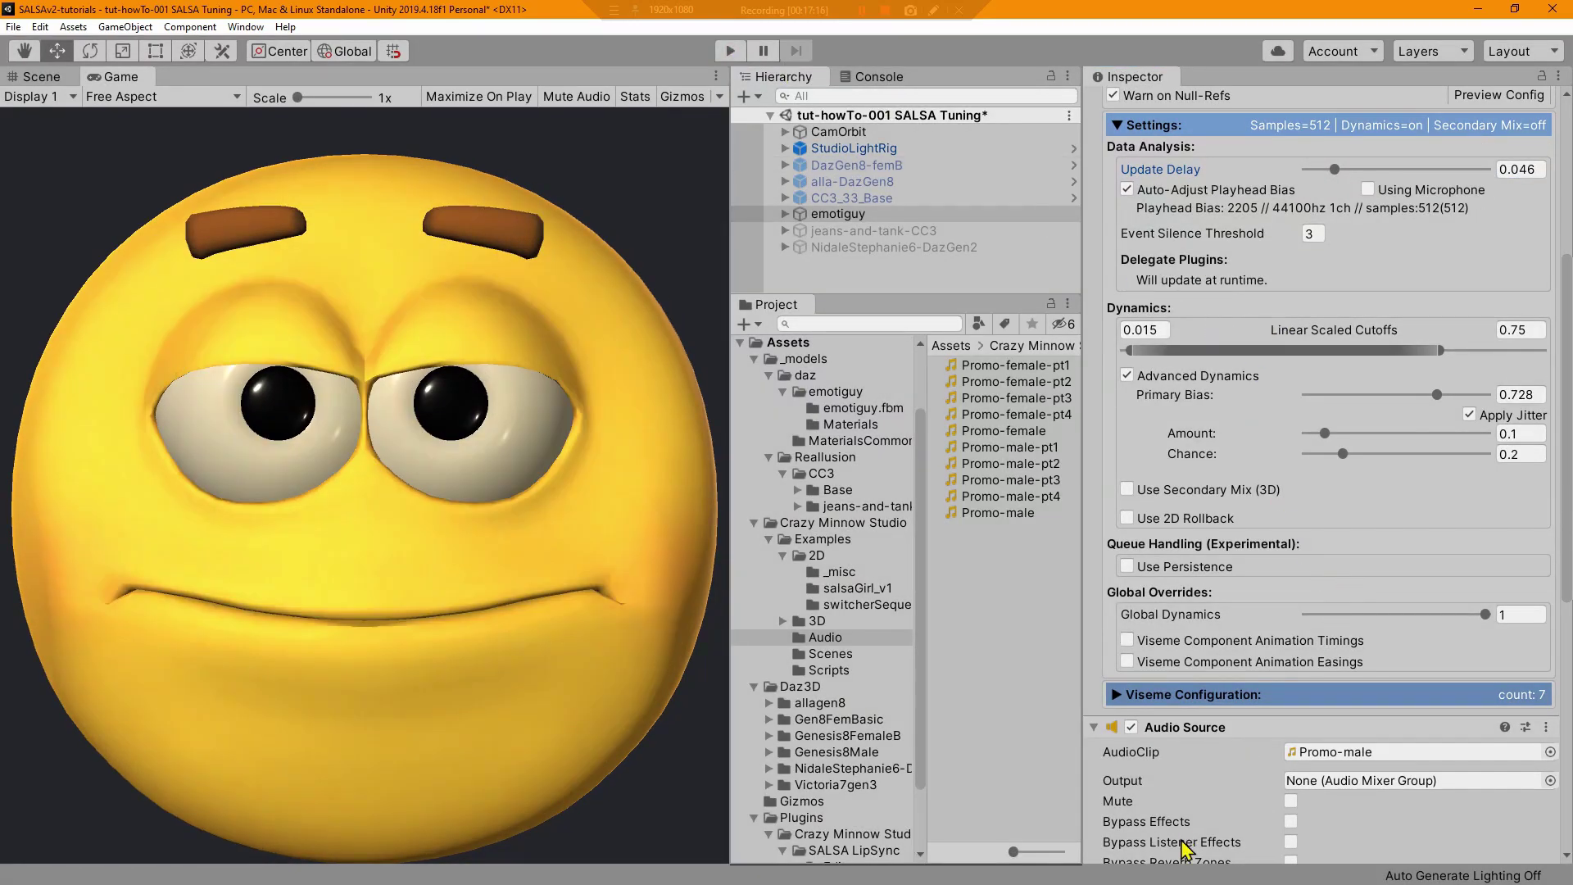
scroll(1246, 819, "down", 3)
left_click_drag(1426, 805, 1453, 805)
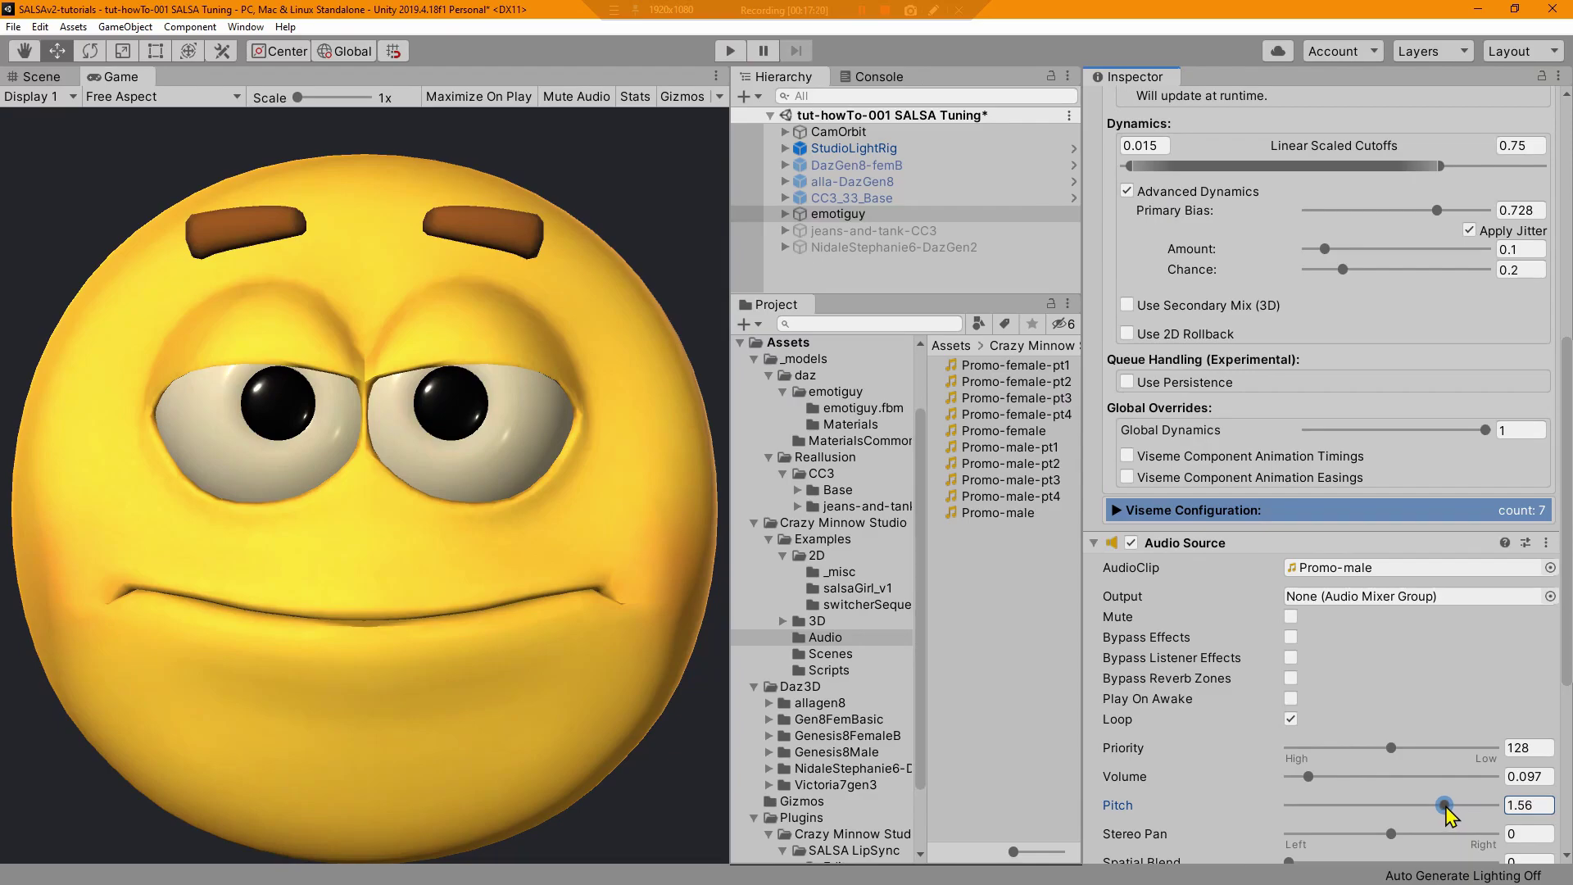
scroll(1422, 379, "up", 3)
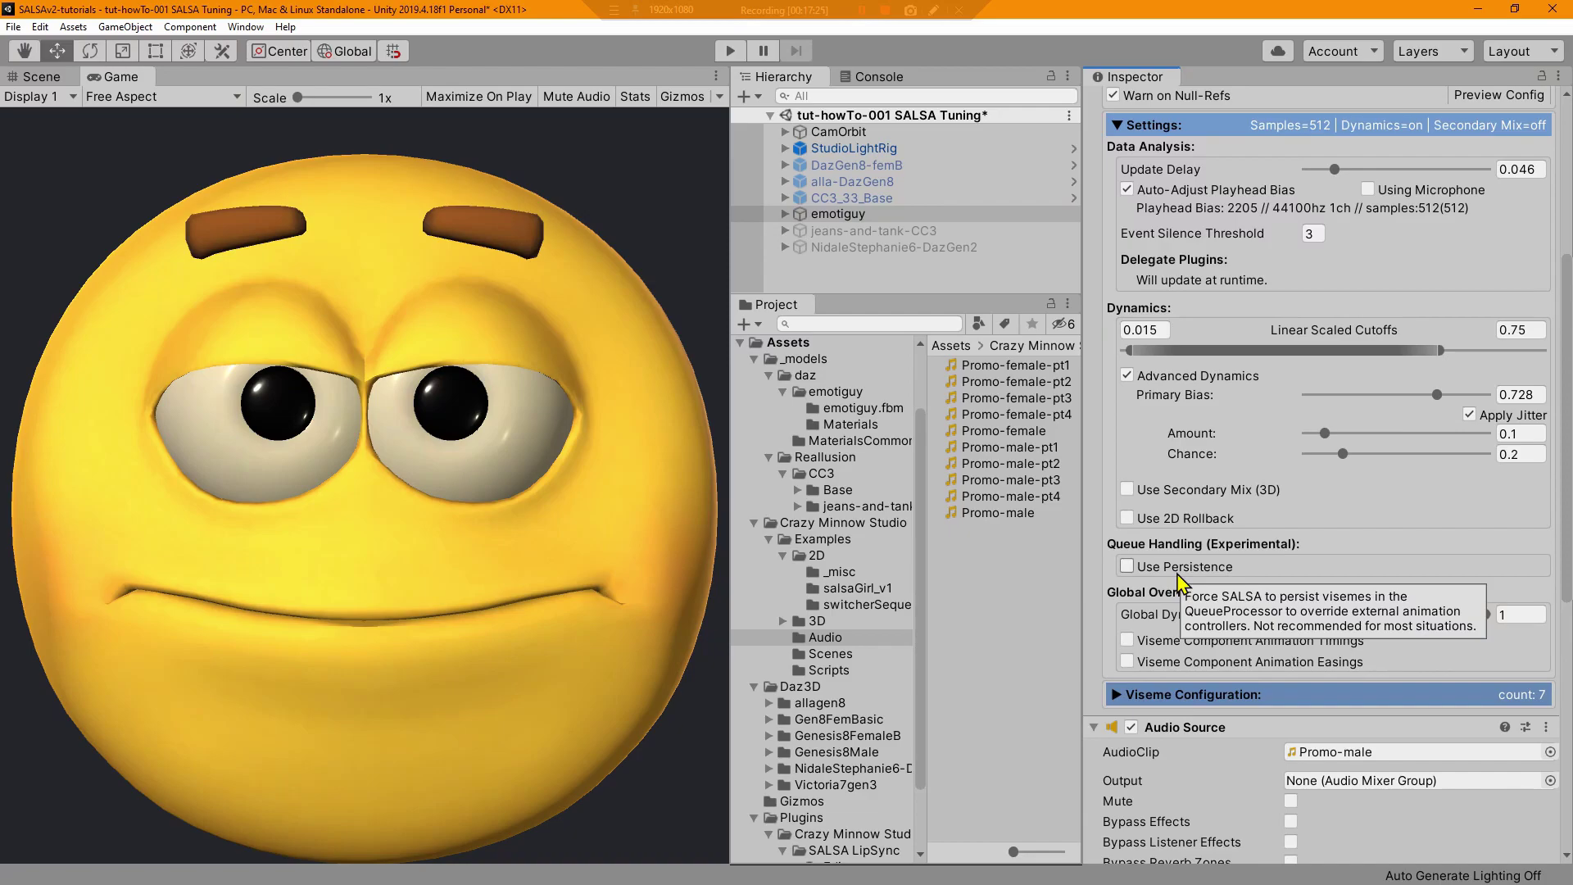
- Toggle the Animation Timings override on and back off, set Update Delay to 0.08, and replay
left_click(1127, 639)
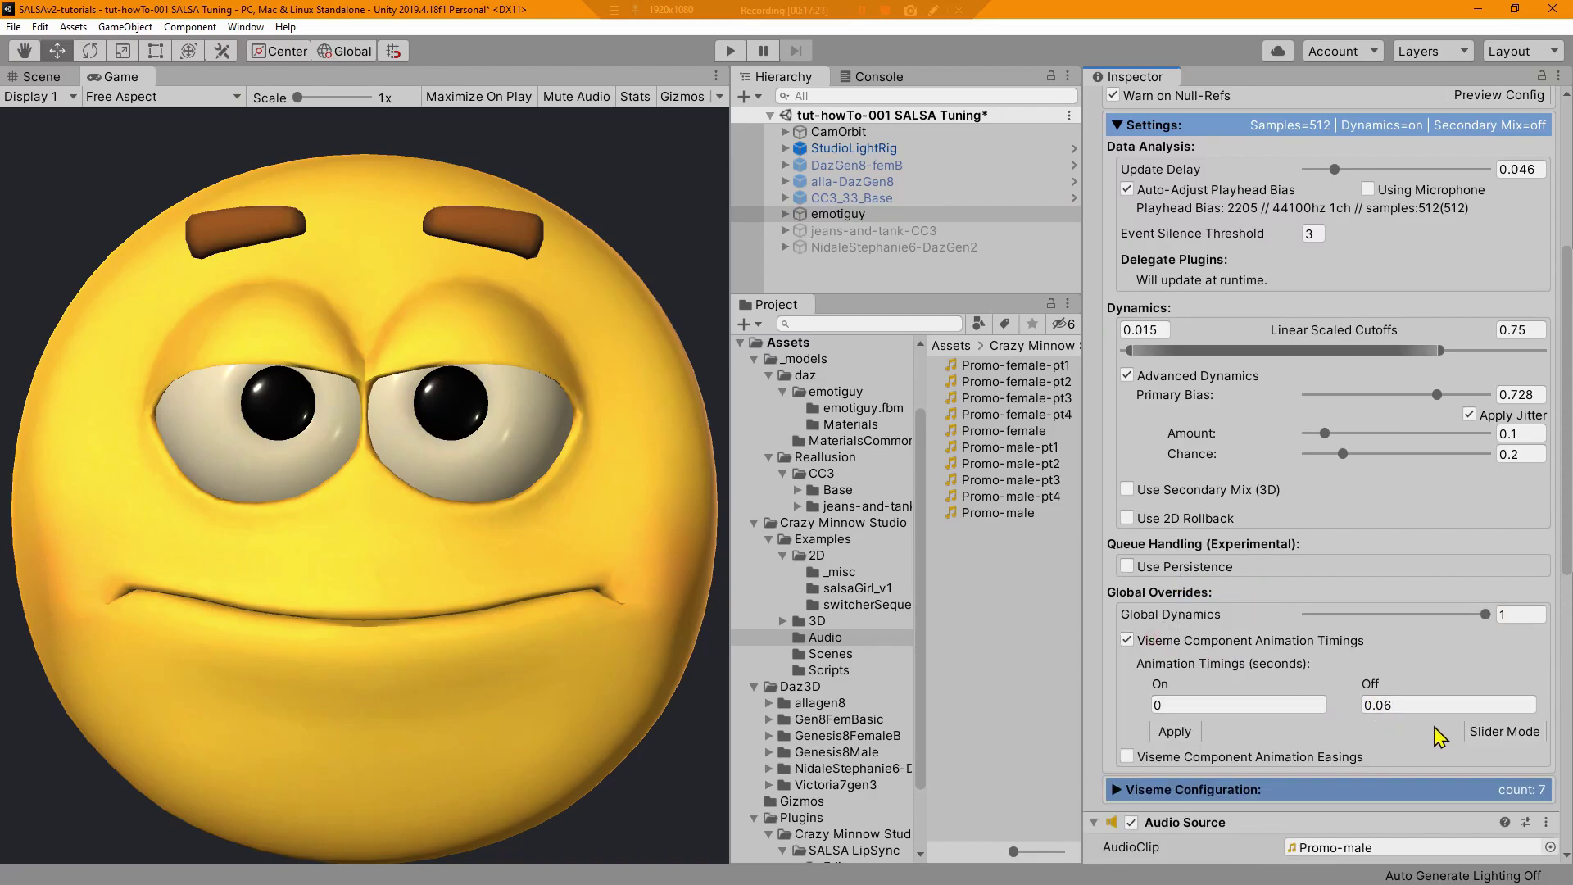
left_click(1504, 732)
left_click(1504, 732)
left_click(1405, 703)
left_click(1186, 733)
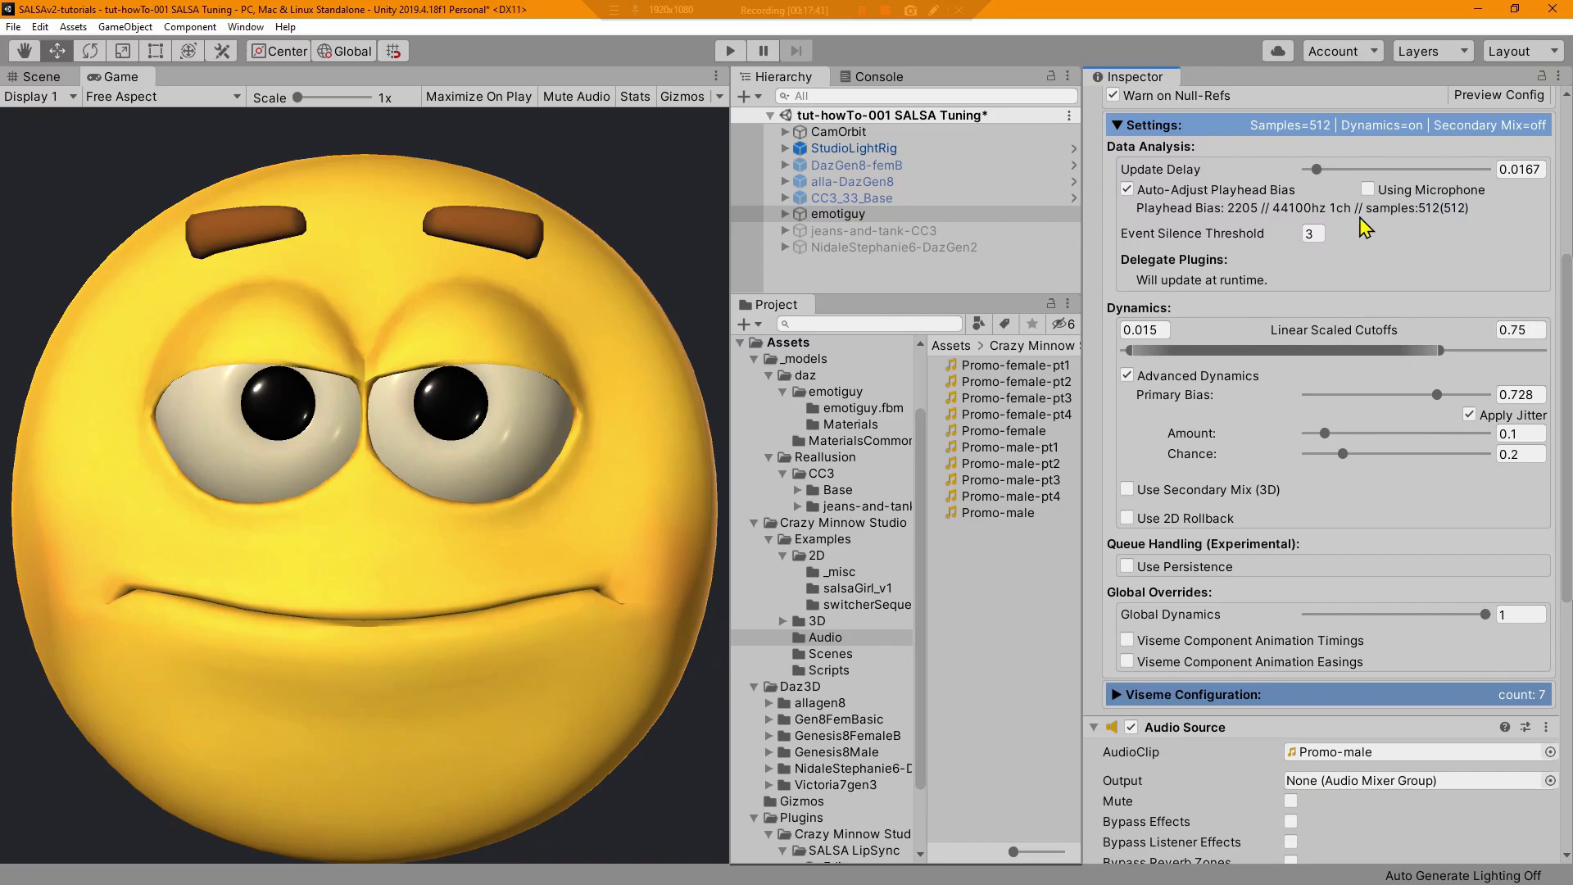
left_click_drag(1327, 171, 1350, 172)
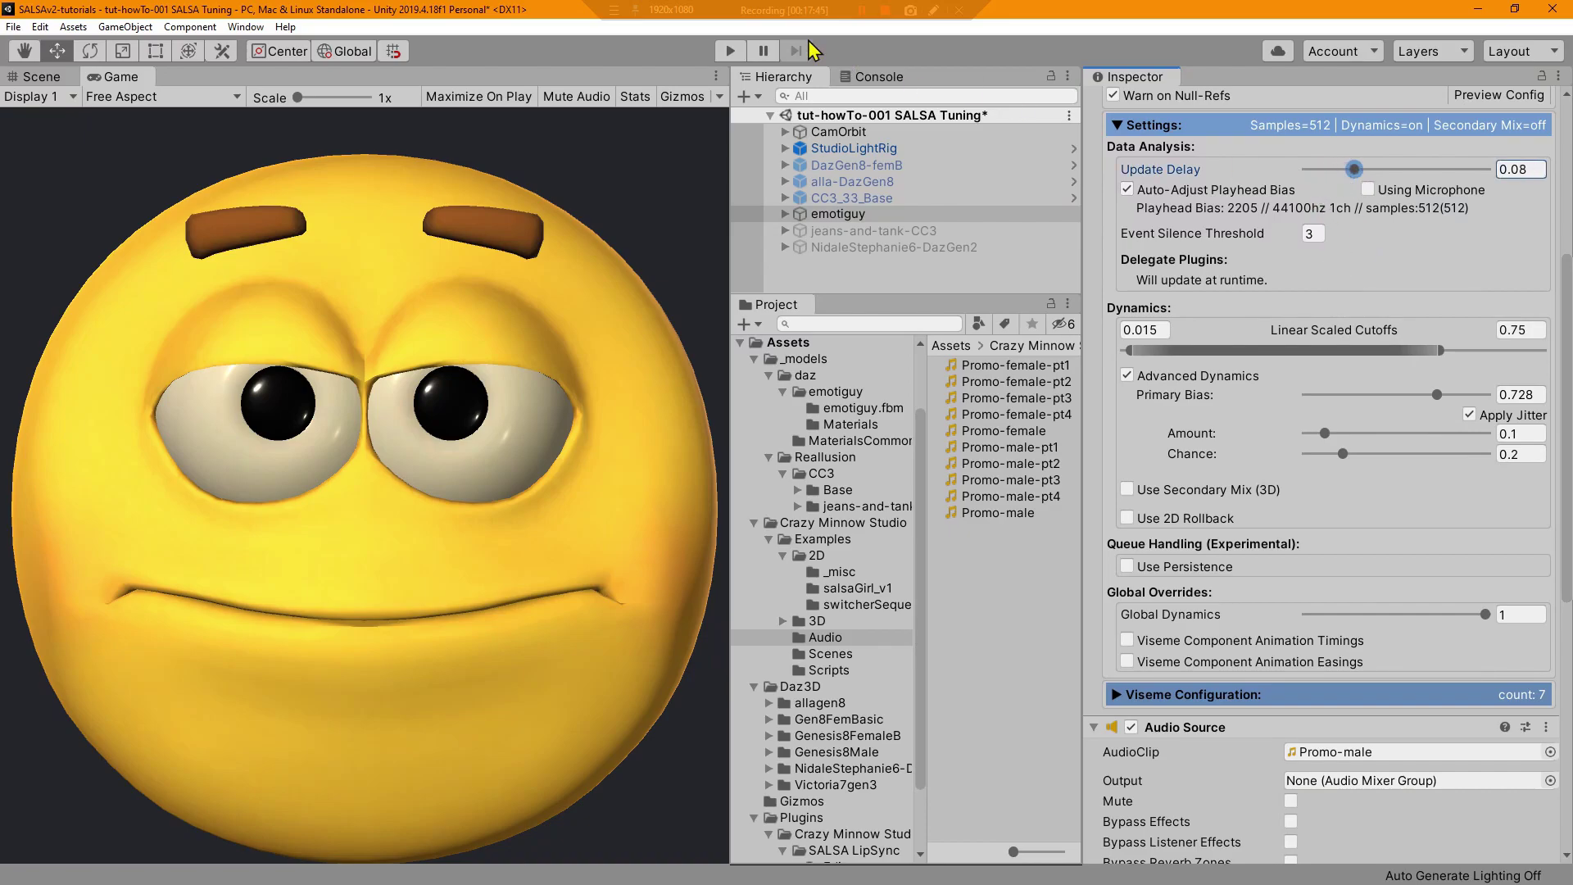
left_click(730, 51)
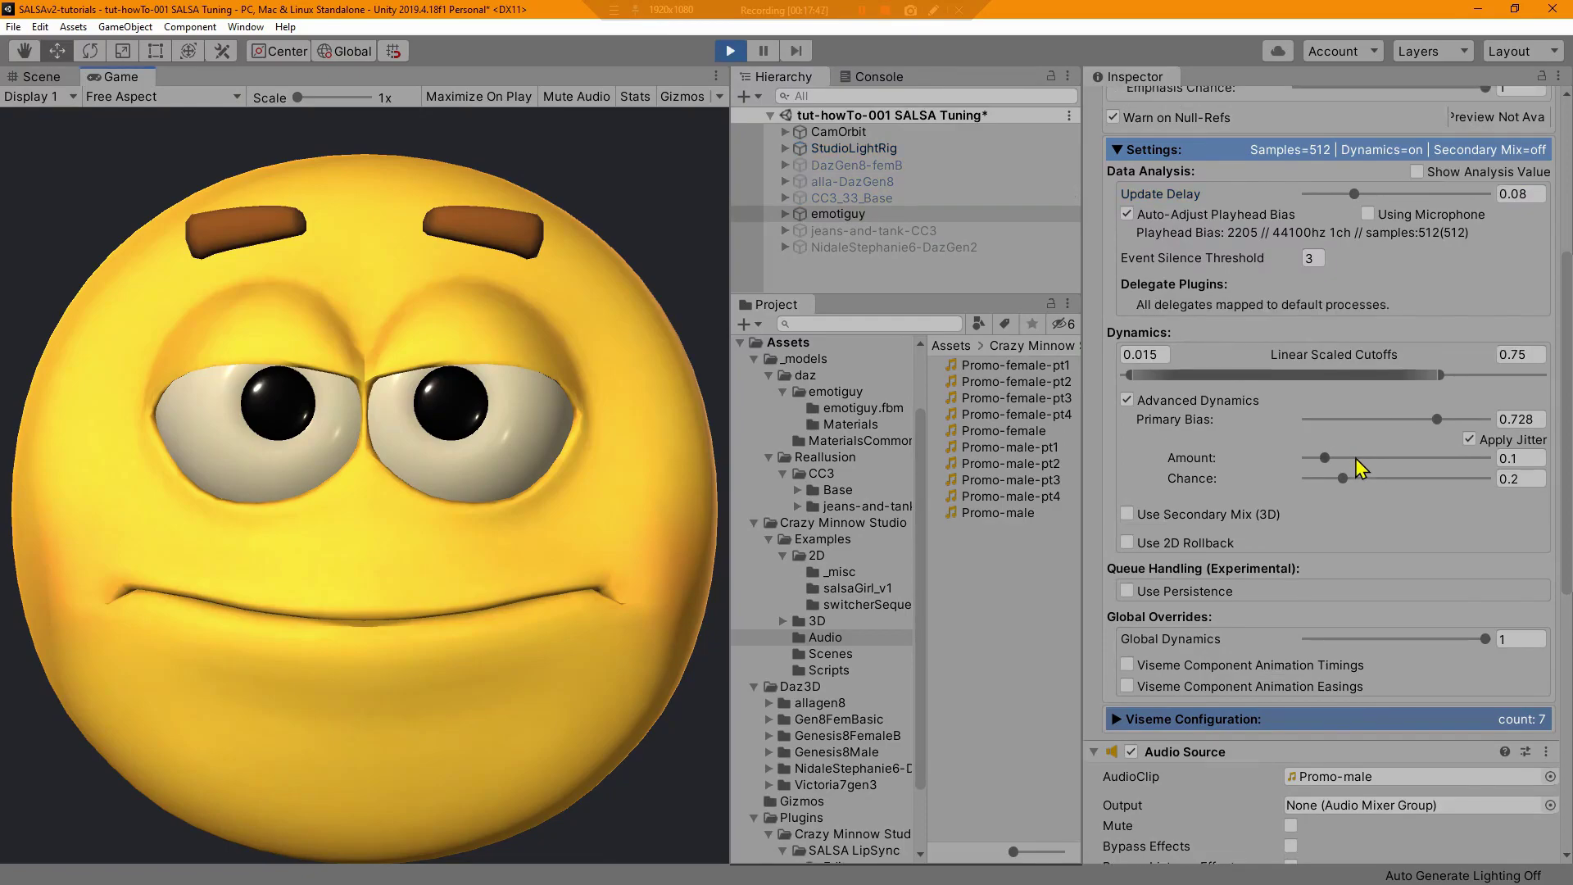
- Play the Audio Source clip from Salsa References so emotiguy lip-syncs
left_click(1527, 173)
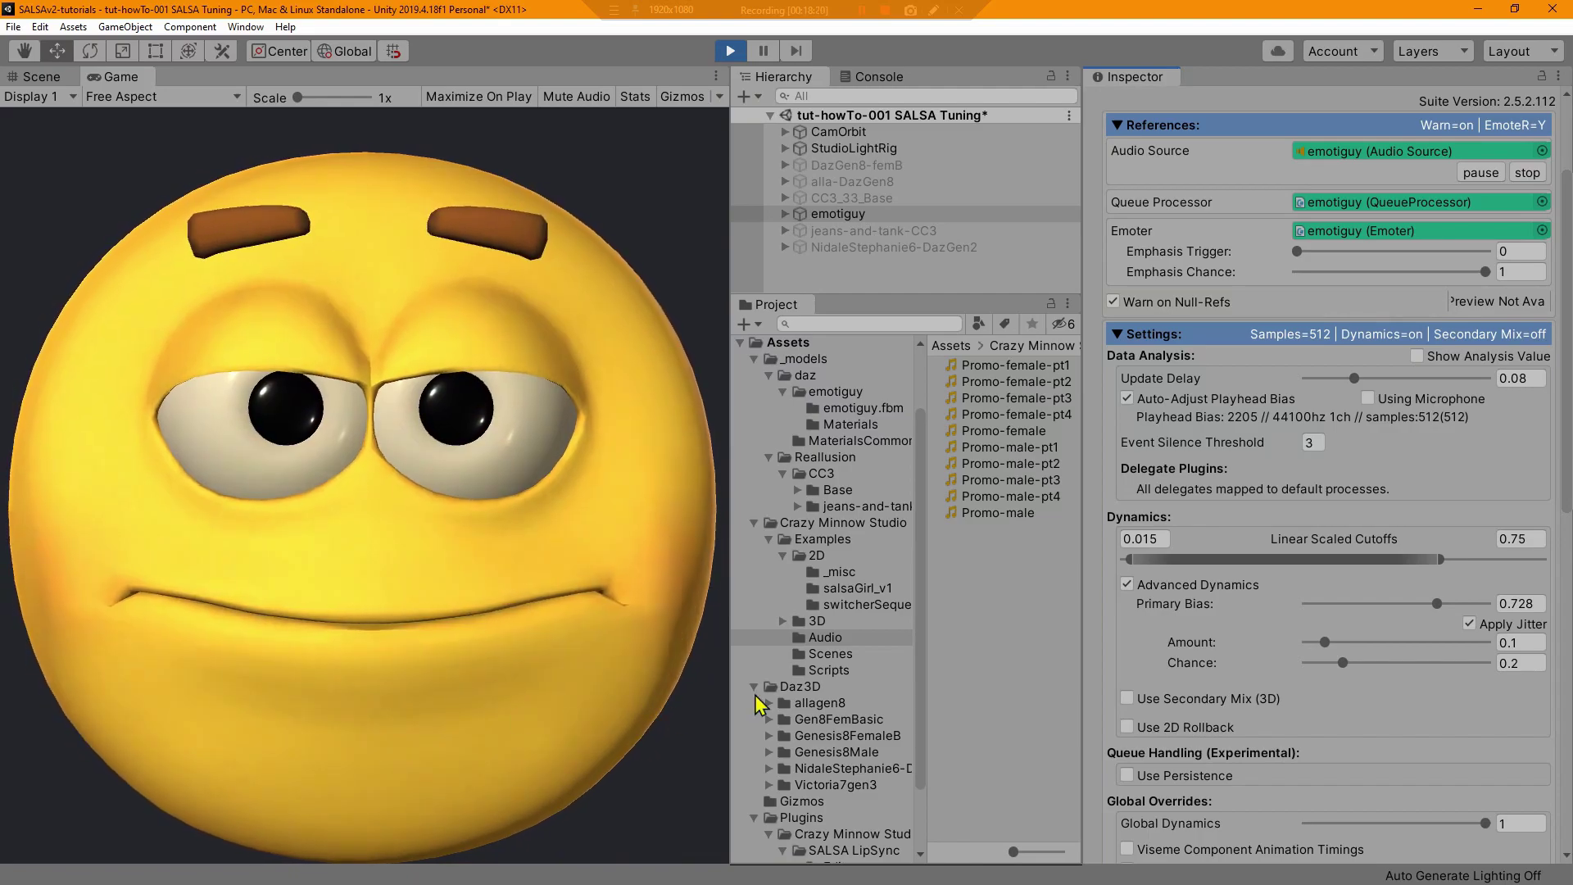
- Lower the SALSA Update Delay to 0.056
left_click_drag(1354, 378, 1344, 383)
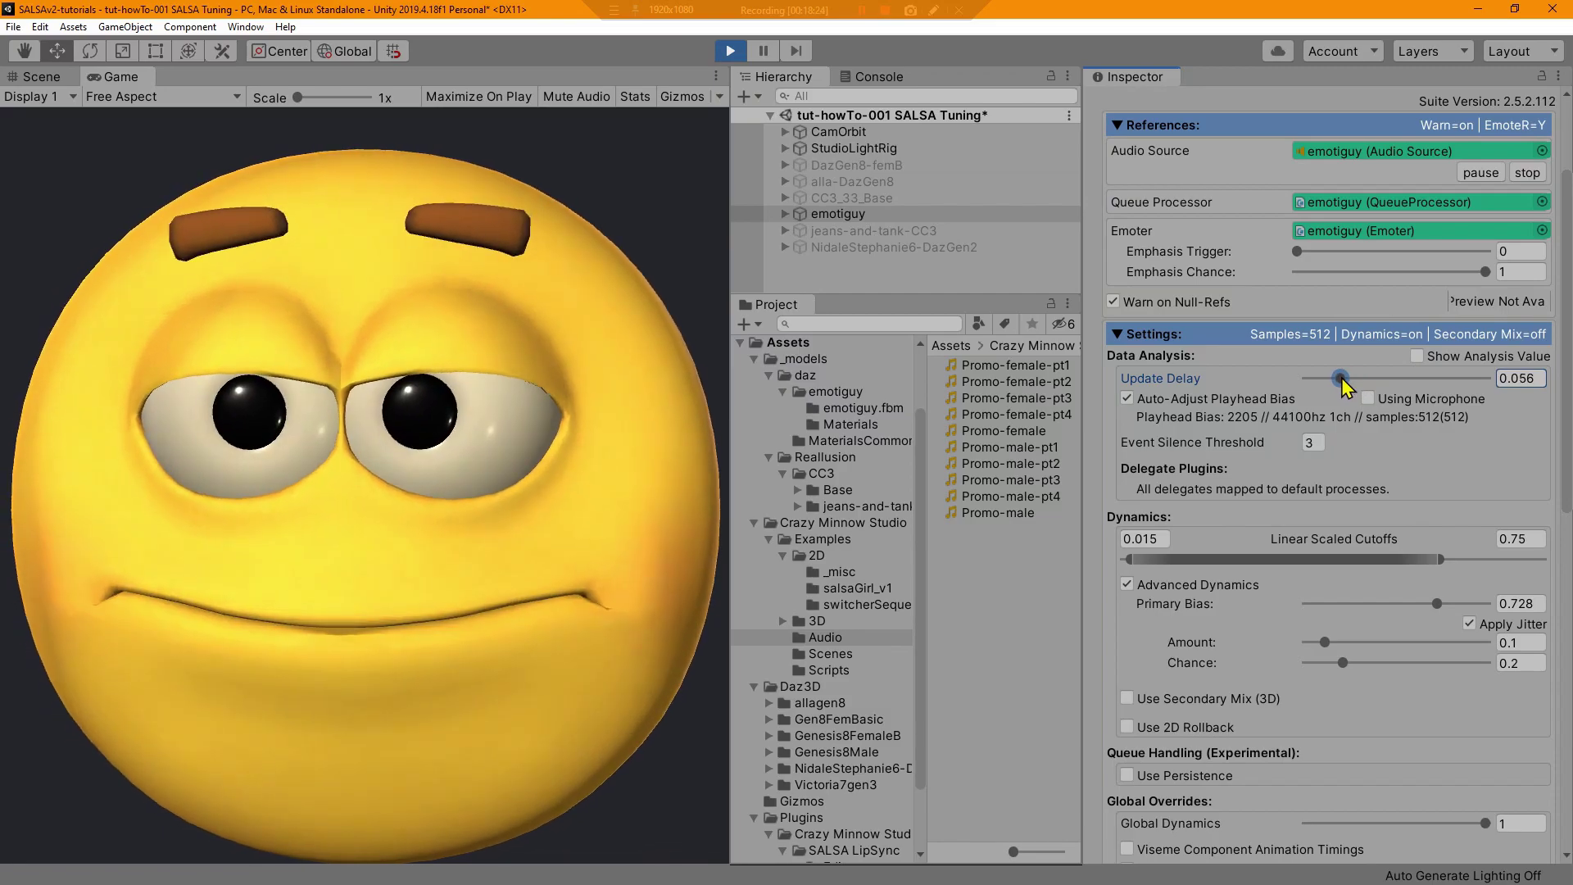
scroll(1305, 699, "down", 10)
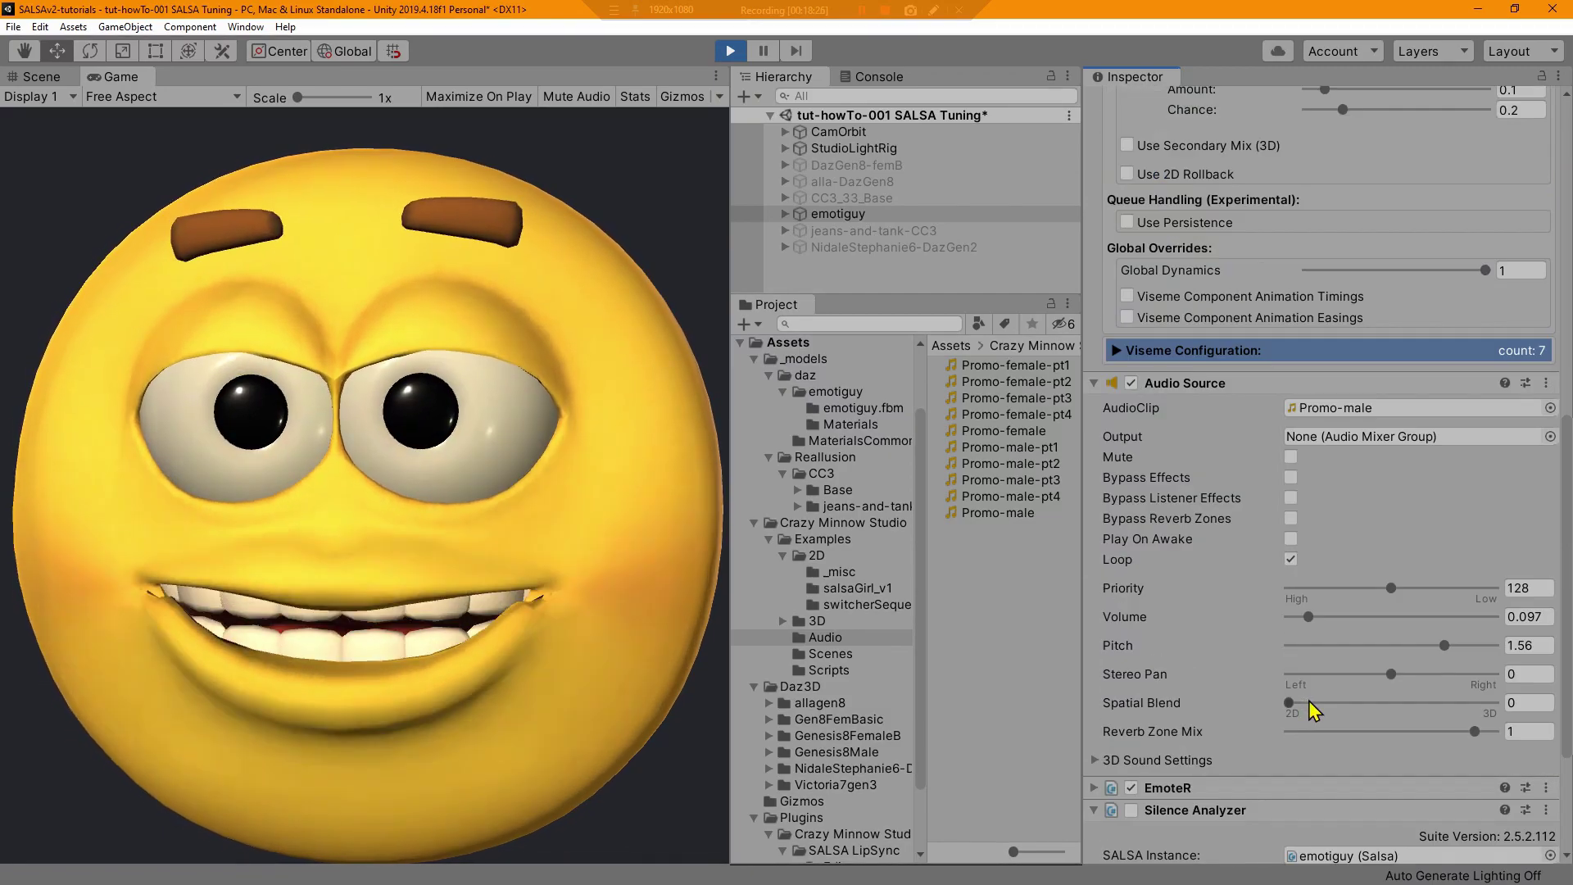
scroll(1309, 701, "up", 3)
scroll(1309, 700, "down", 5)
scroll(1359, 668, "up", 8)
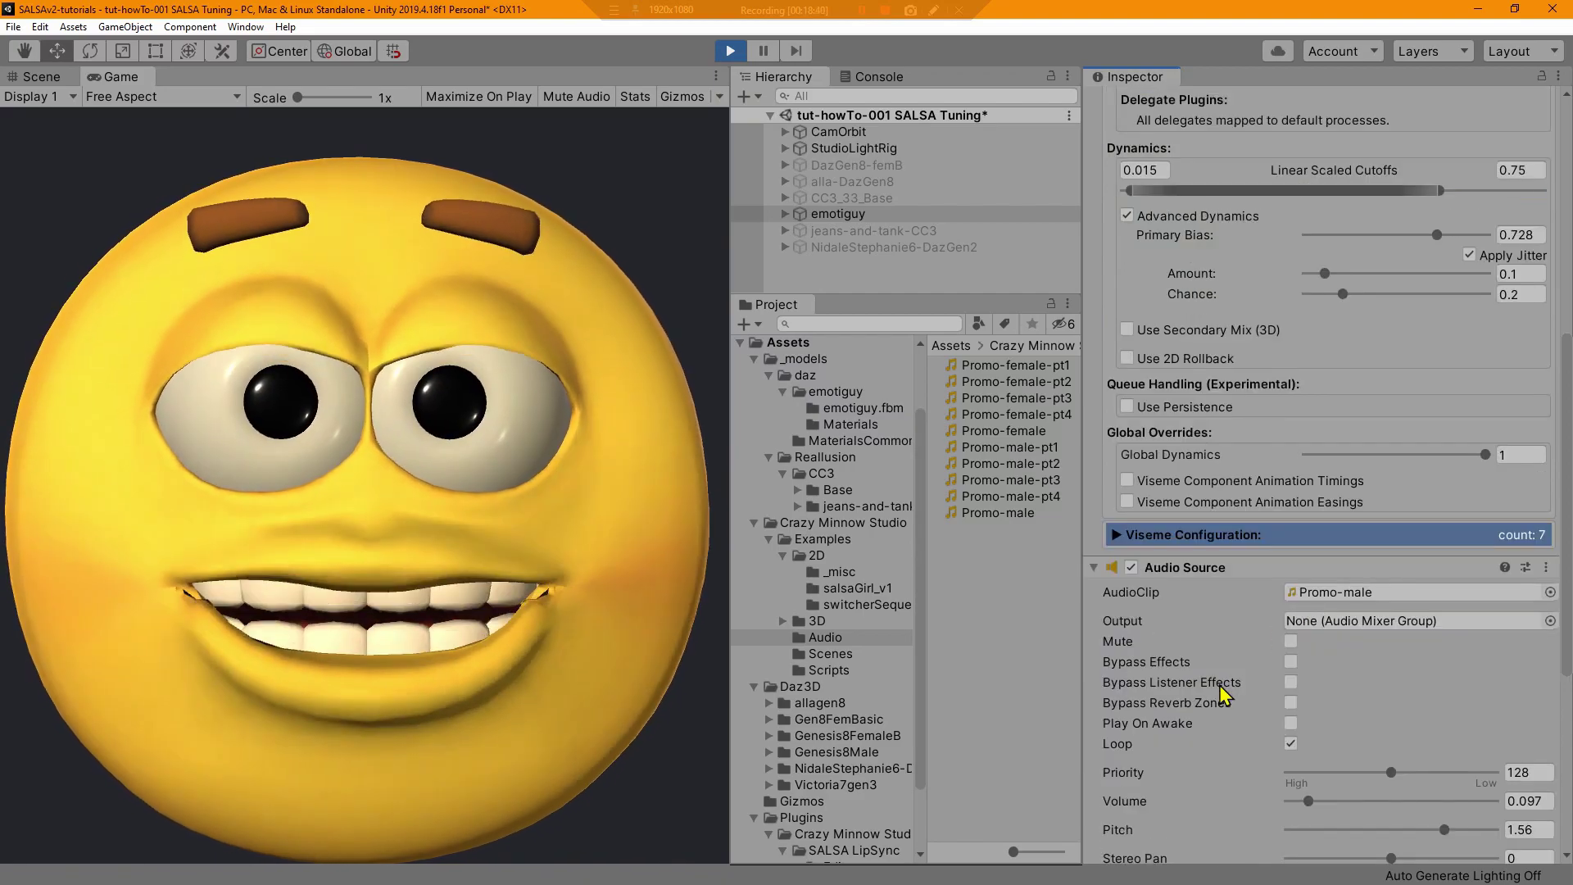
scroll(1286, 631, "up", 3)
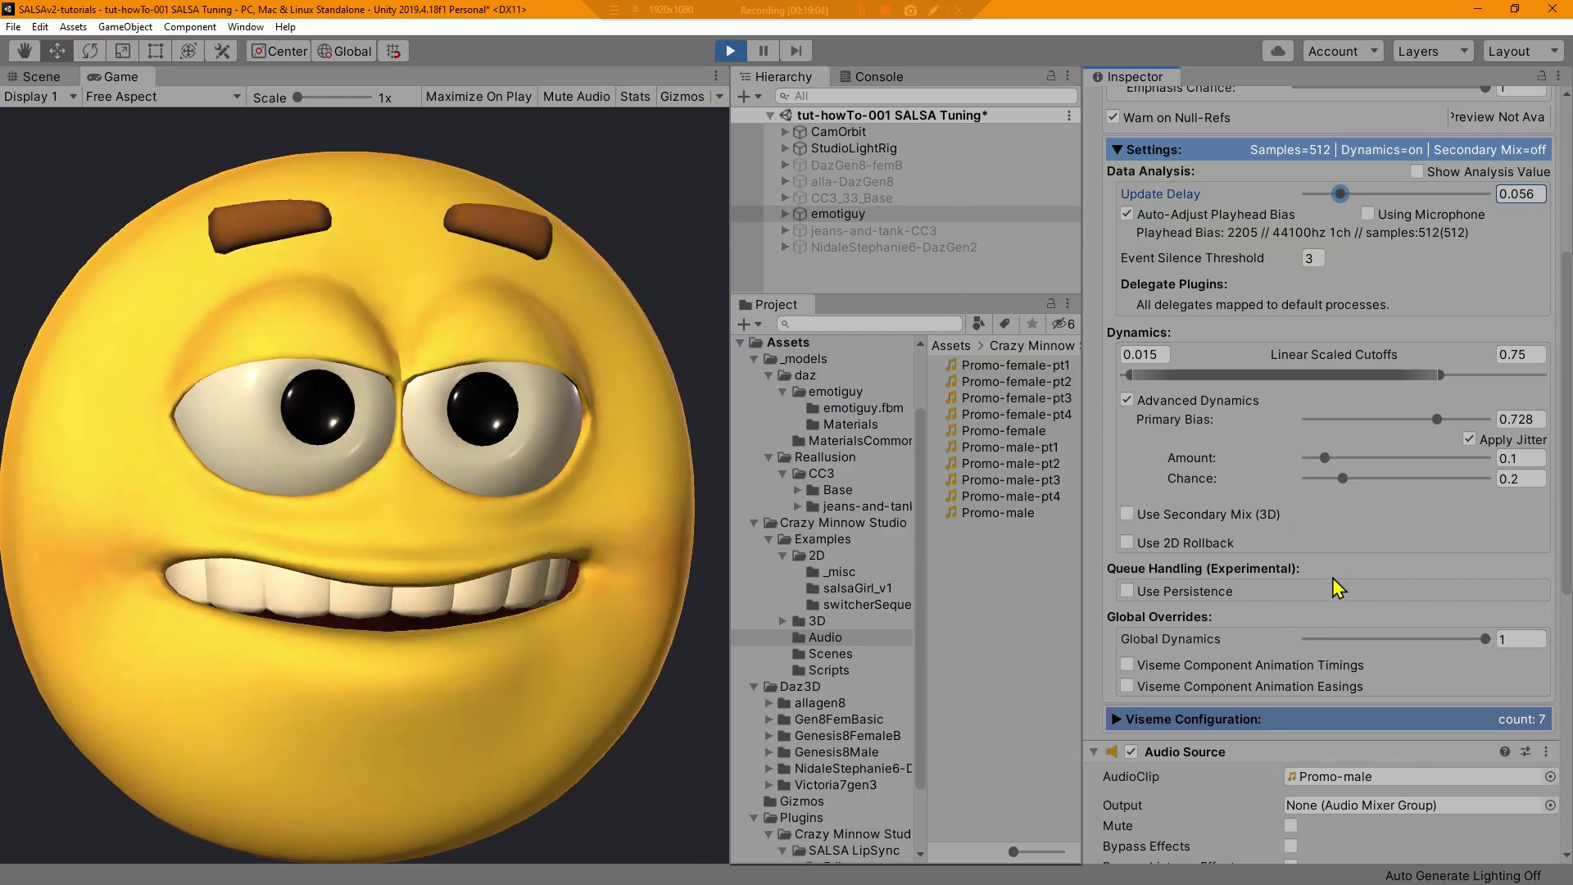
scroll(1332, 577, "down", 3)
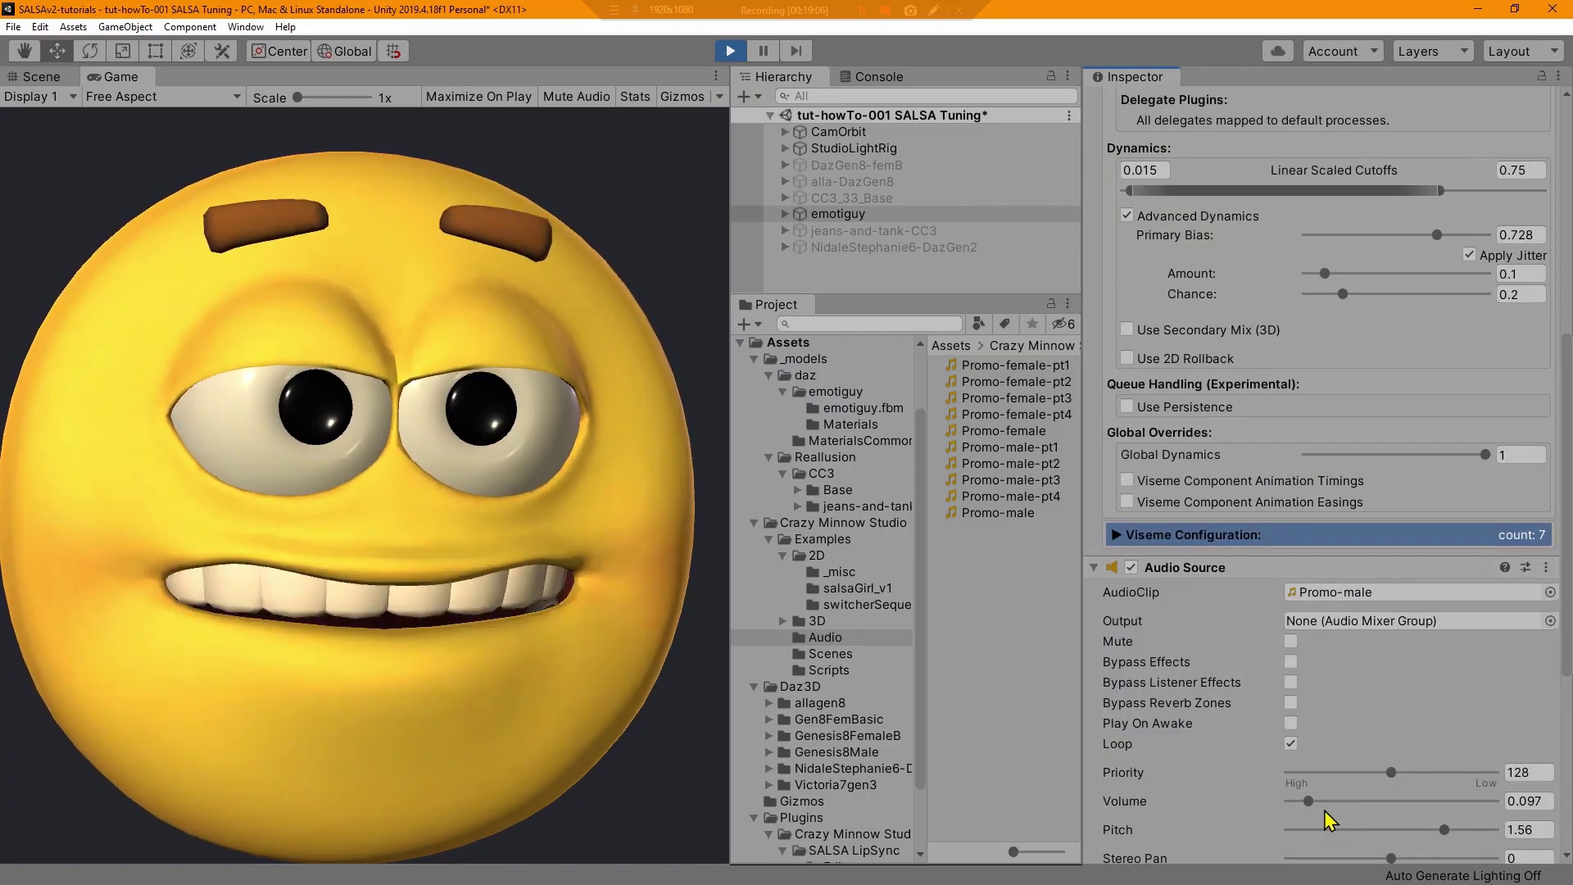
- Turn the Audio Source volume down to 0.047
left_click(1307, 801)
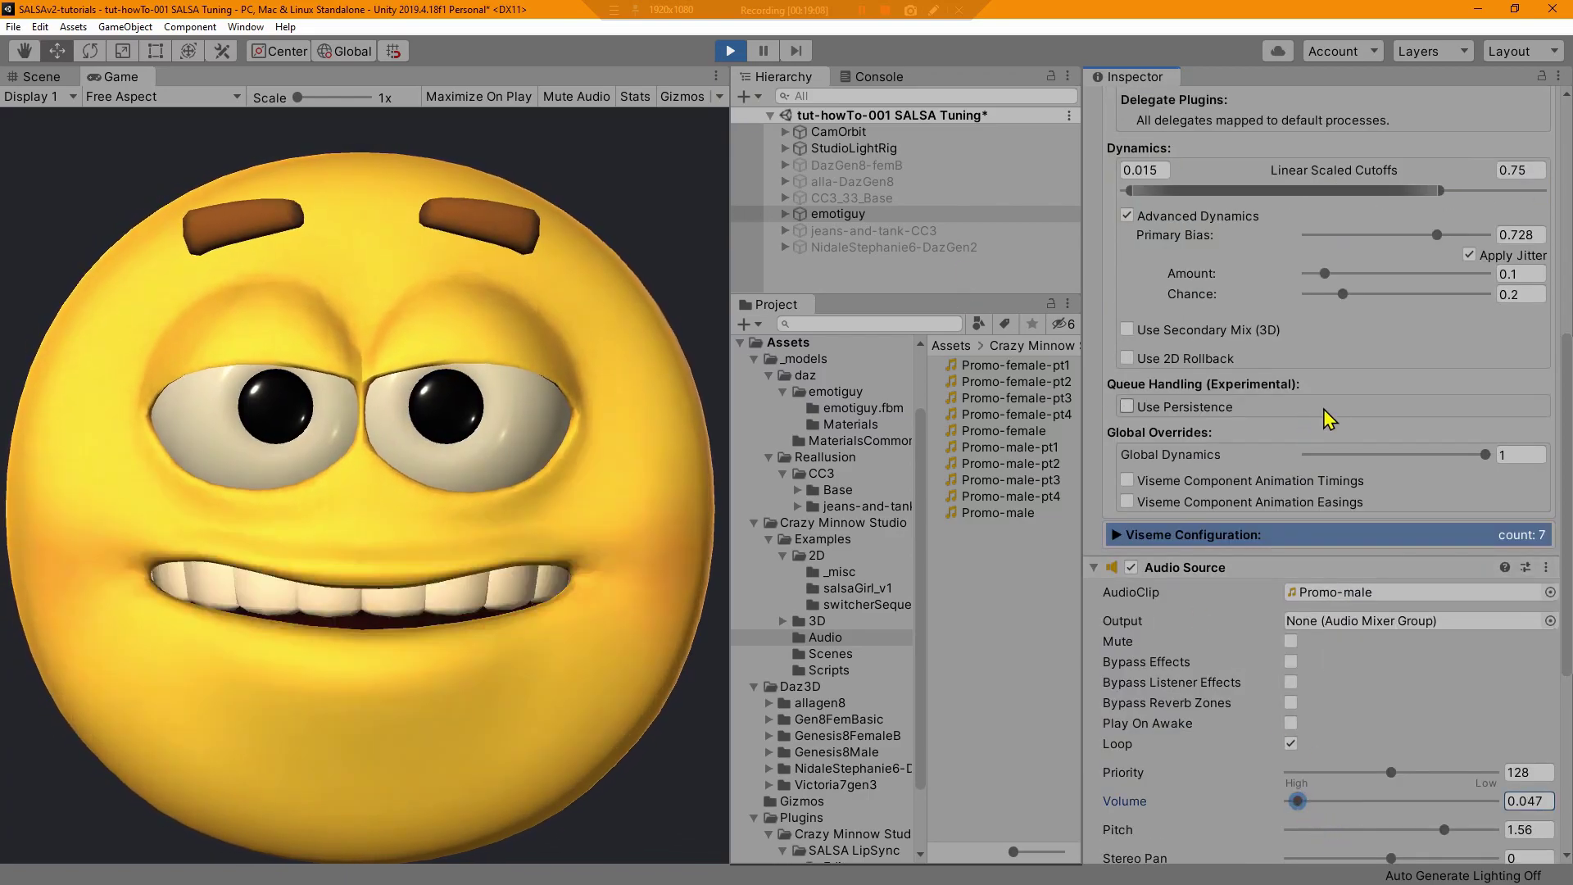
scroll(1345, 397, "up", 3)
scroll(1345, 395, "up", 3)
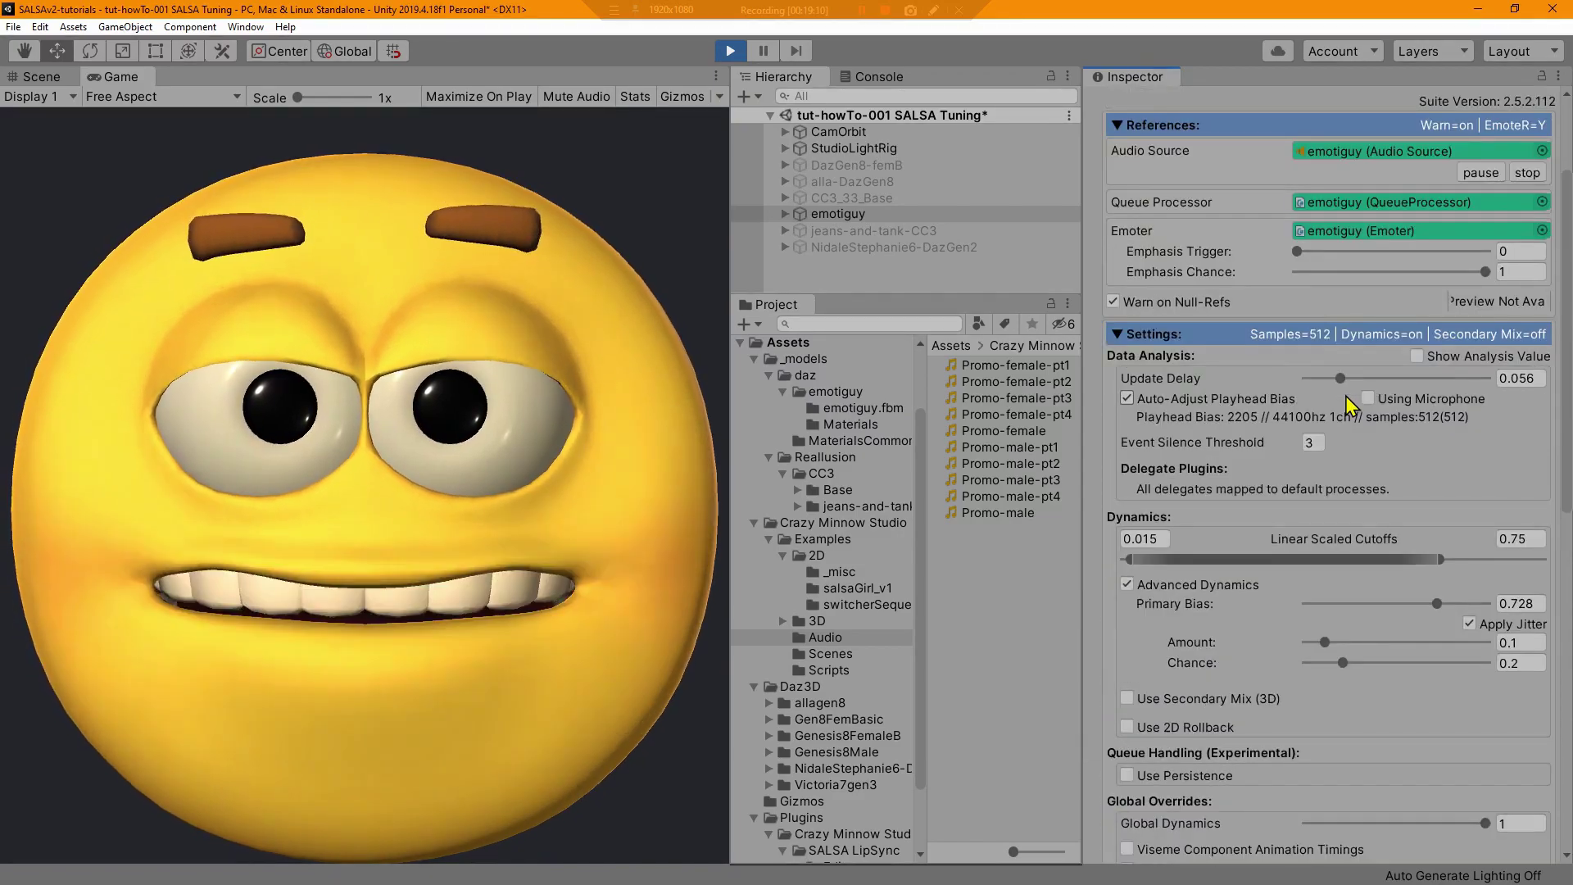